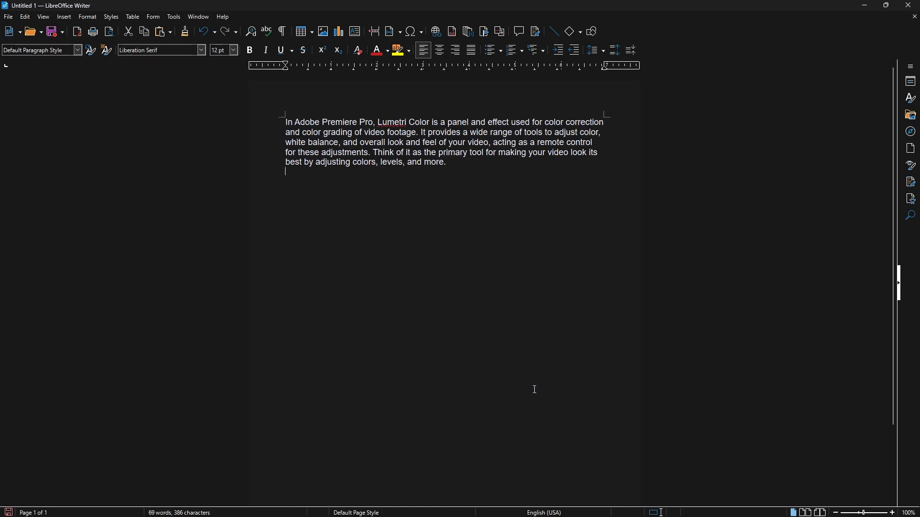
# Switch to Premiere Pro and place the mixkit-girl-in-beachwear green-screen video on track V2 at the start of the sequence
pyautogui.click(864, 5)
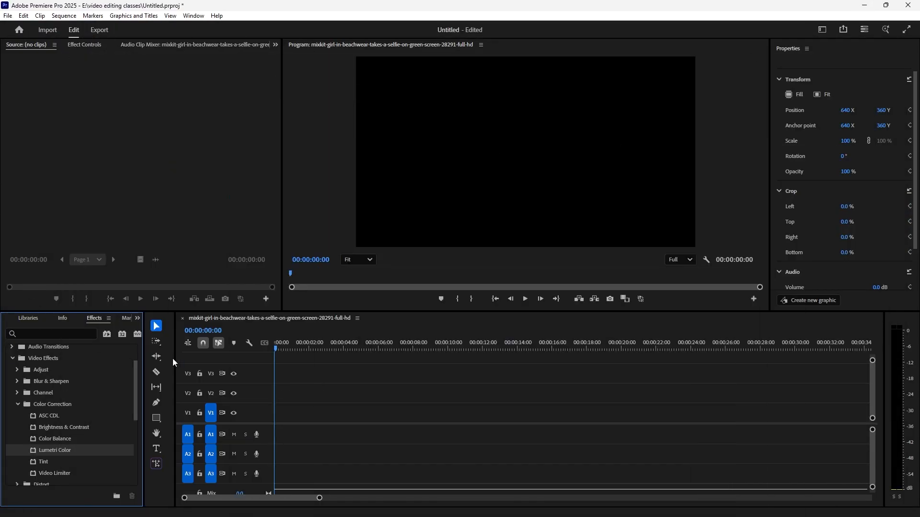
pyautogui.click(277, 376)
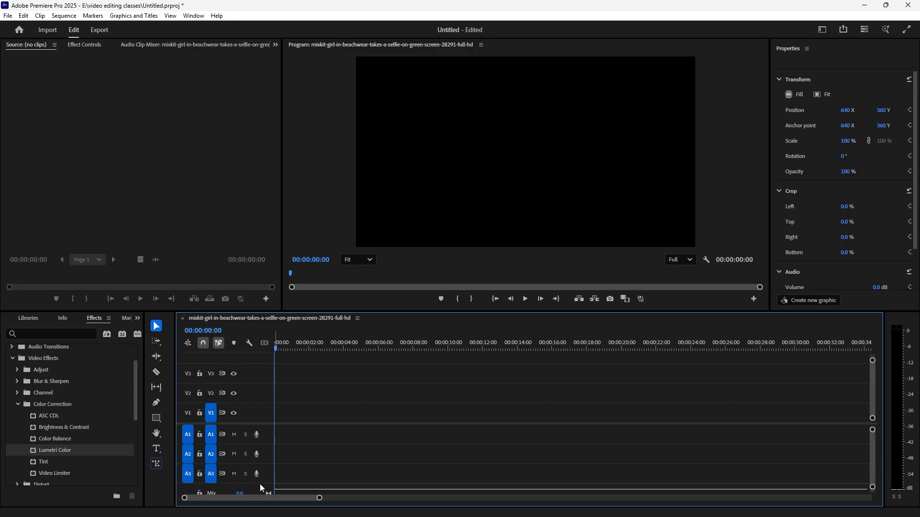
pyautogui.moveTo(320, 501); pyautogui.dragTo(248, 499)
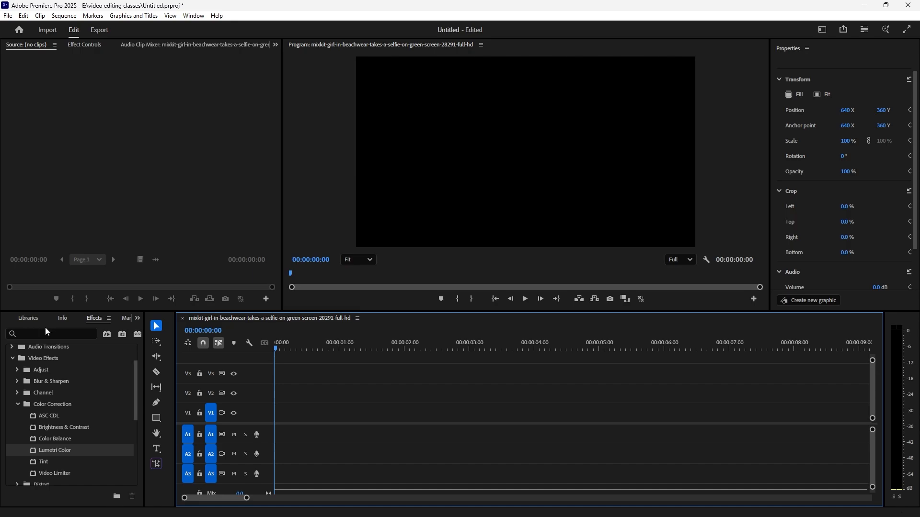
pyautogui.click(138, 318)
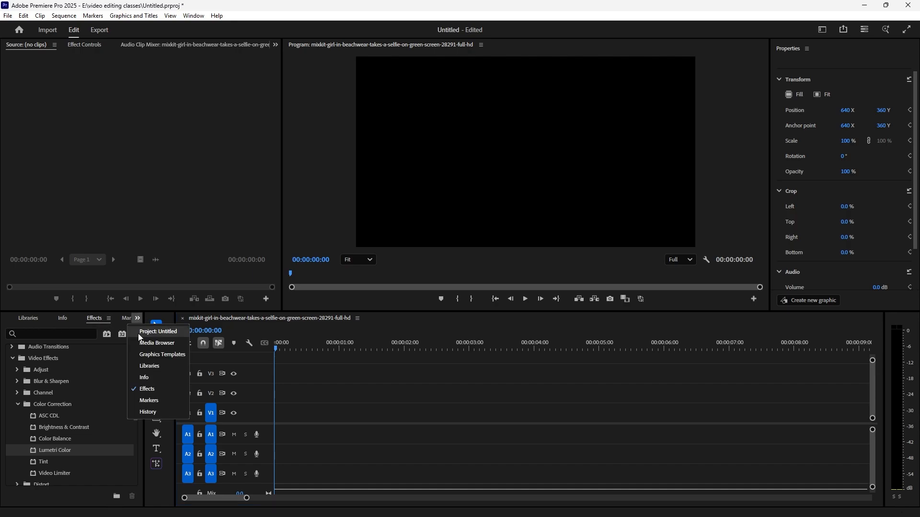
pyautogui.click(154, 331)
pyautogui.moveTo(76, 410); pyautogui.dragTo(272, 396)
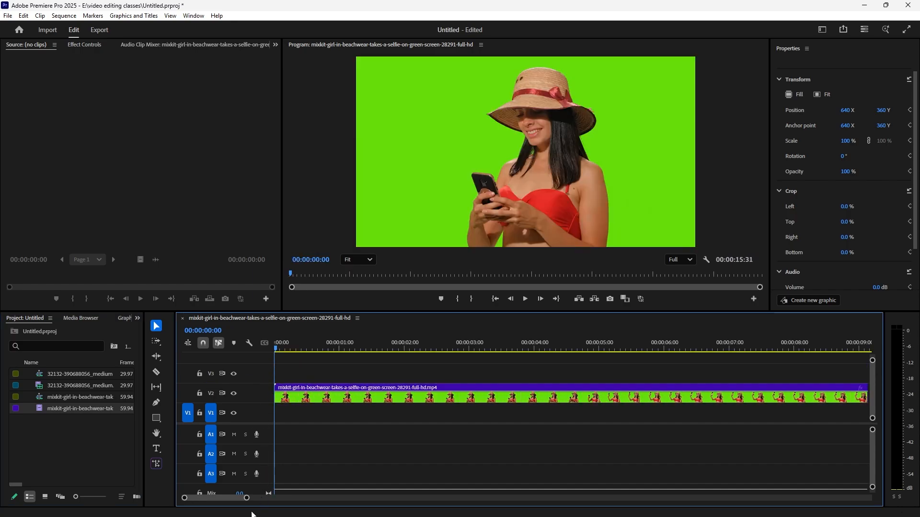
pyautogui.moveTo(246, 498); pyautogui.dragTo(371, 499)
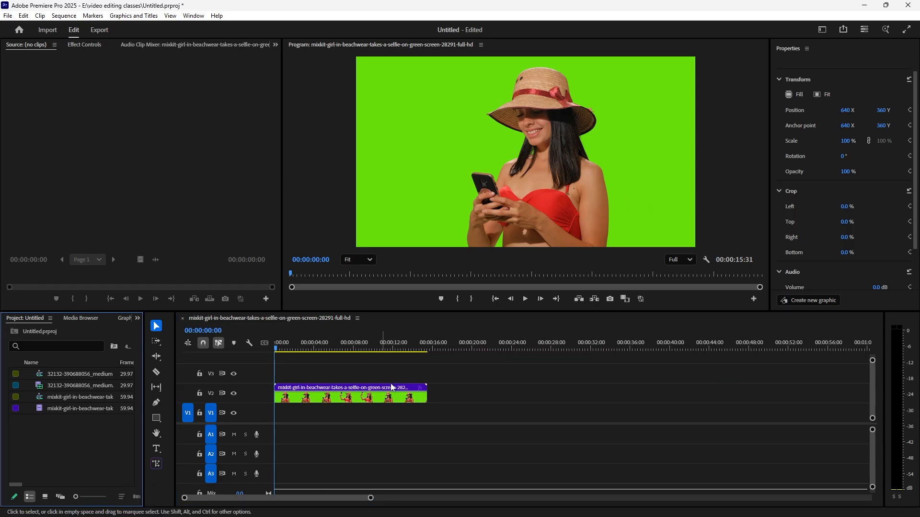
# Preview the opening seconds of the green-screen clip and return the playhead to the start of the sequence
pyautogui.click(525, 298)
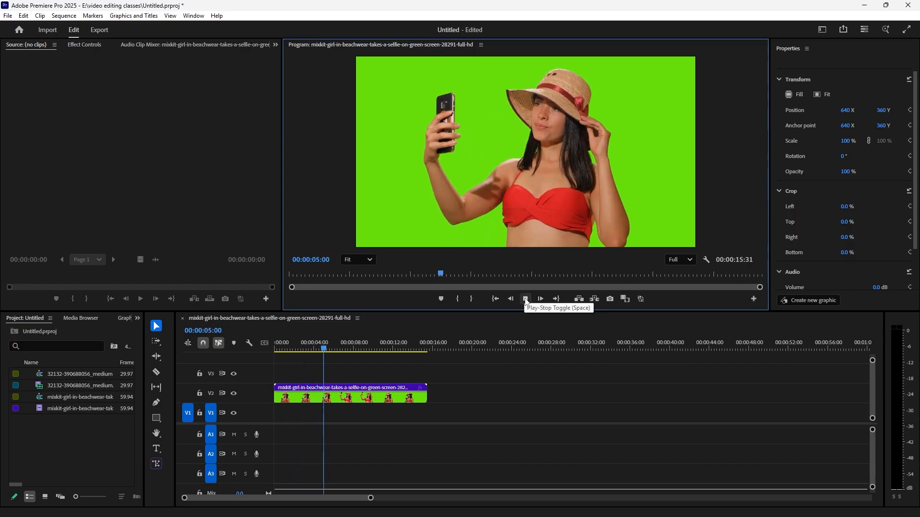
pyautogui.click(525, 299)
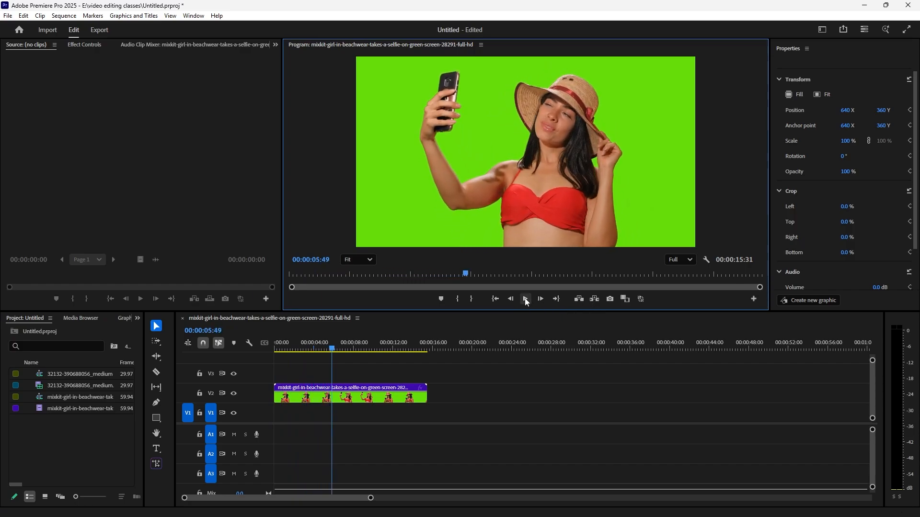
pyautogui.click(495, 299)
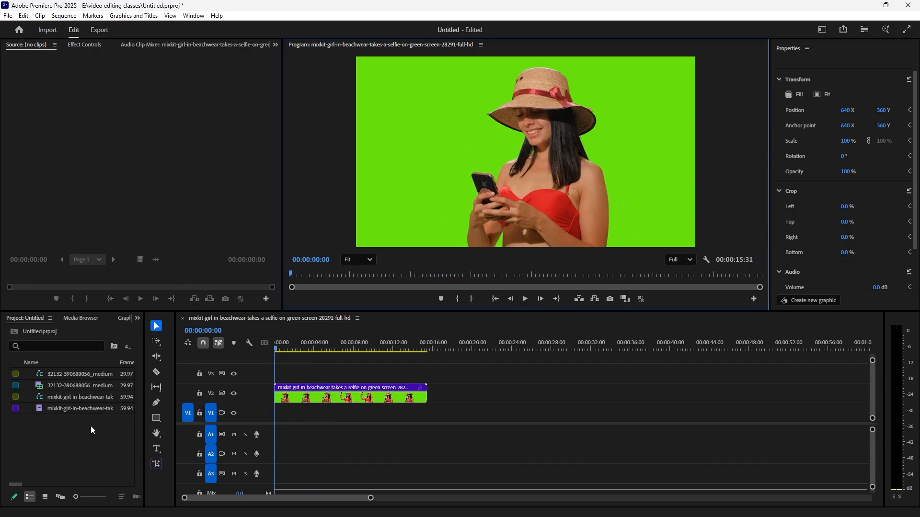
# Apply the Lumetri Color effect to the green-screen clip on V2 and show the clip's effect controls
pyautogui.click(136, 319)
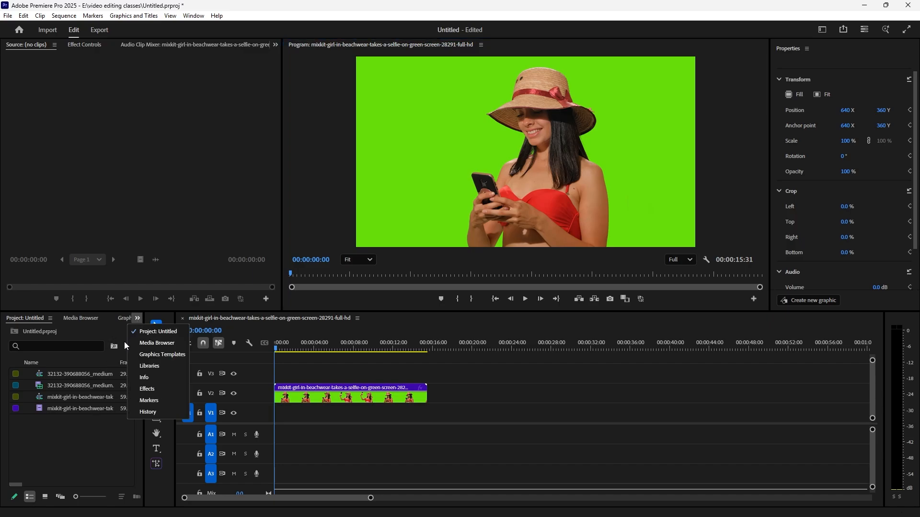
pyautogui.click(137, 389)
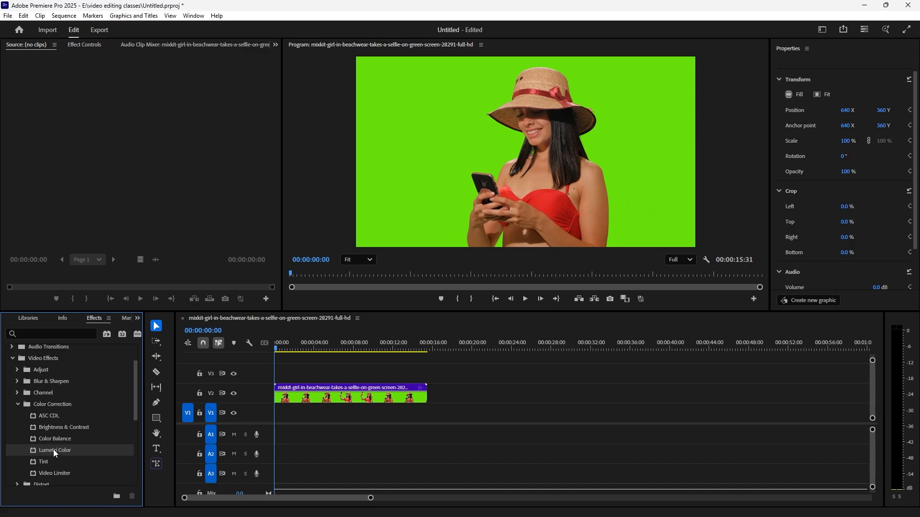
pyautogui.moveTo(53, 449); pyautogui.dragTo(294, 400)
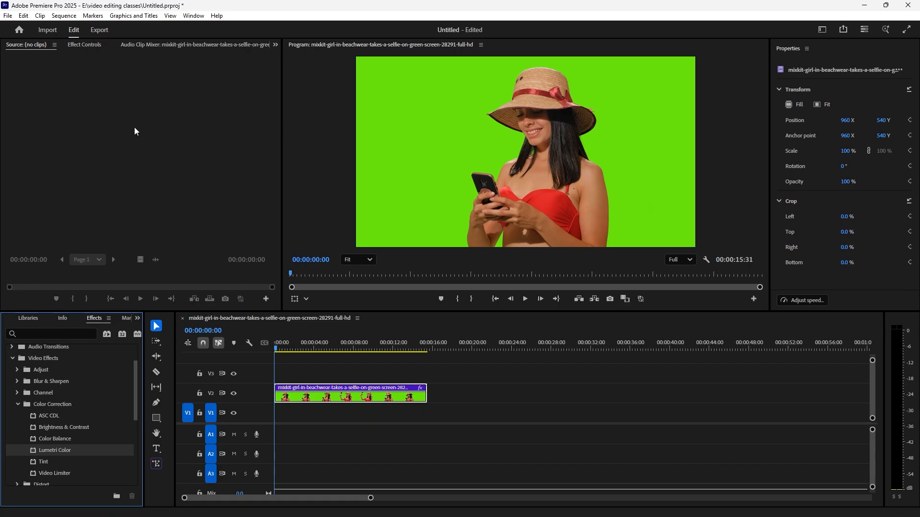
pyautogui.click(315, 398)
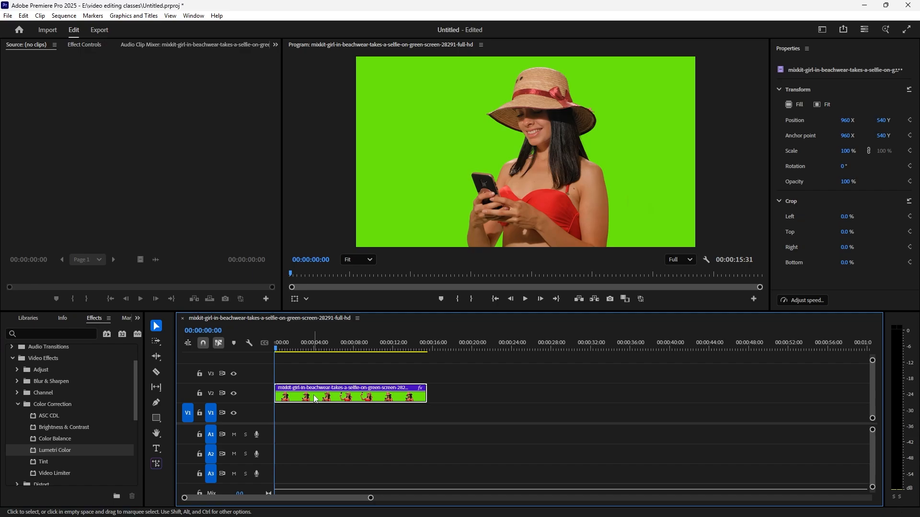
pyautogui.click(90, 47)
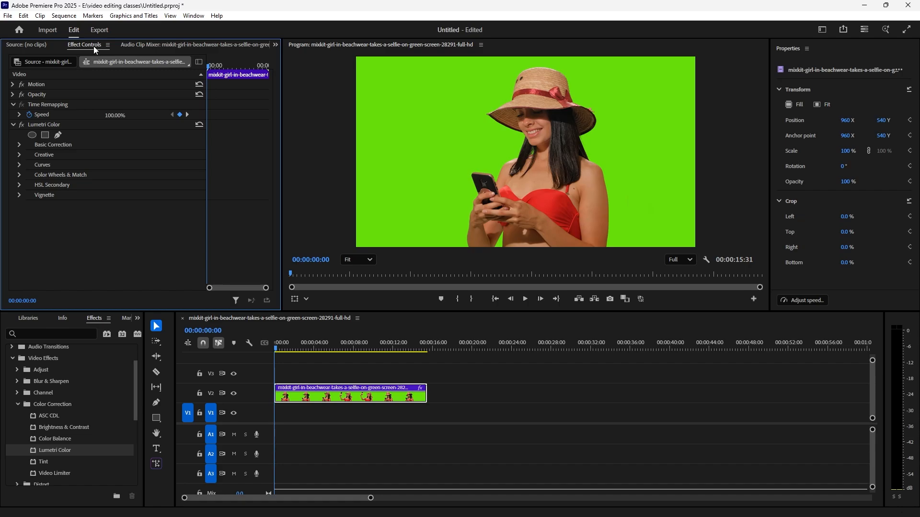
pyautogui.click(191, 18)
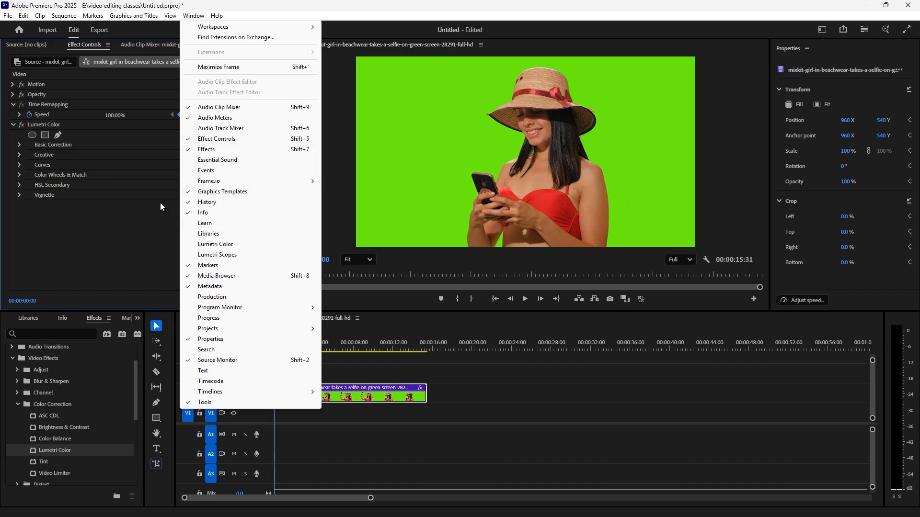
pyautogui.click(122, 238)
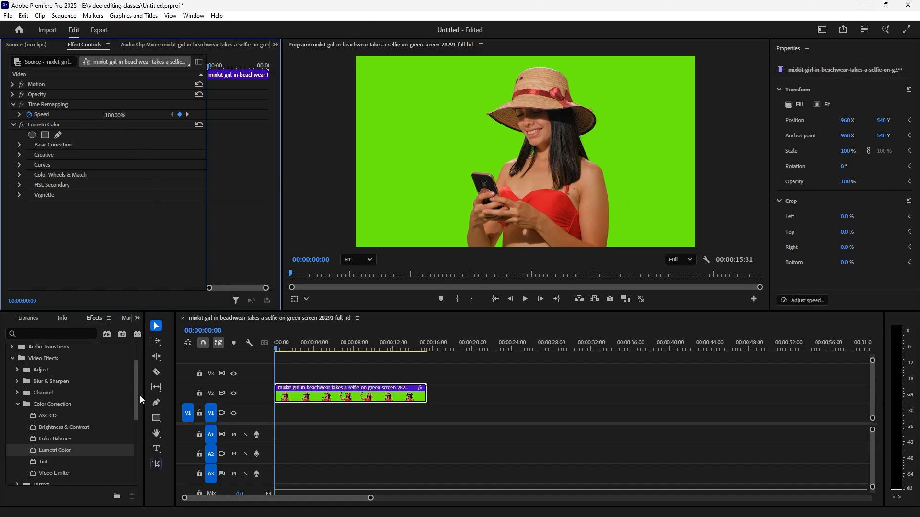
pyautogui.click(289, 398)
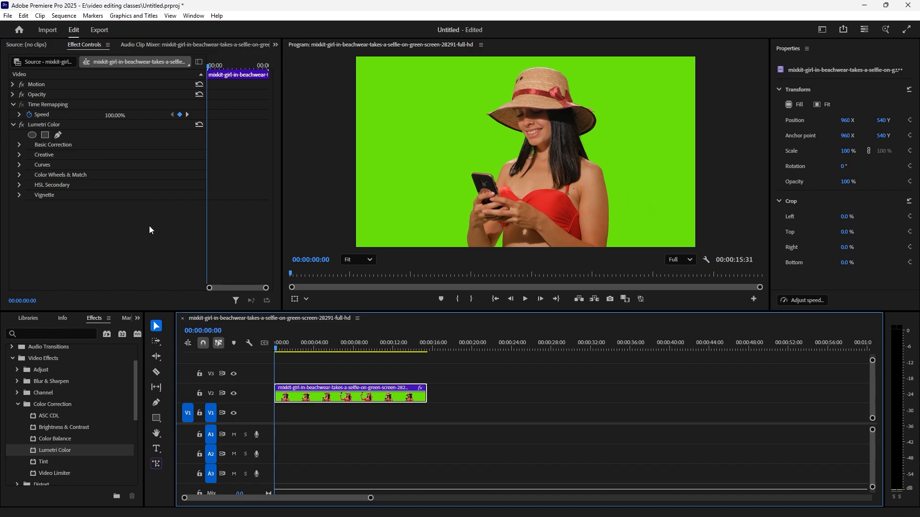
# Examine Lumetri Color's Basic Correction settings, including the Input LUT choices and the LUT file browser, leaving the section collapsed
pyautogui.click(19, 144)
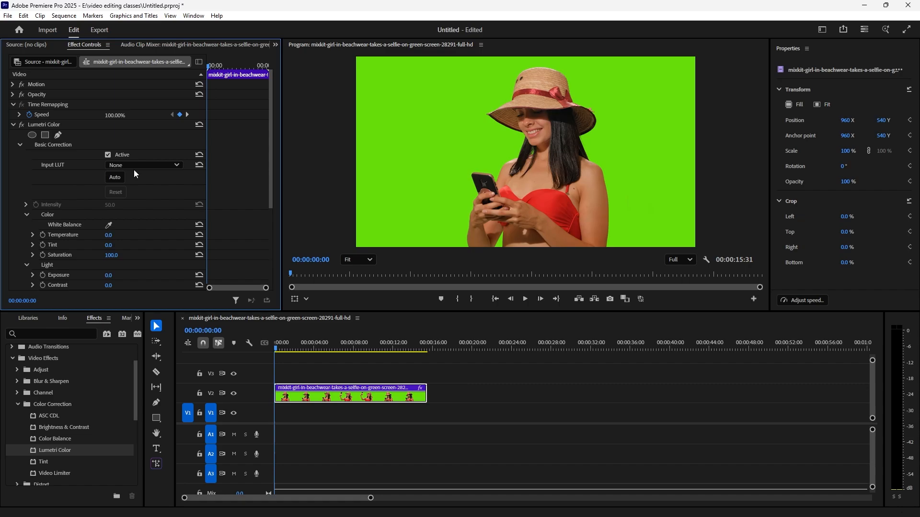
pyautogui.click(174, 166)
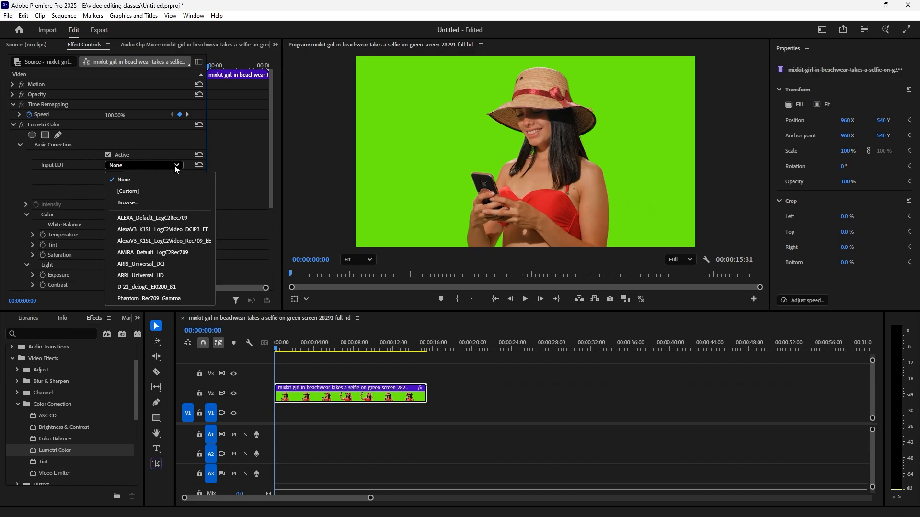
pyautogui.click(174, 166)
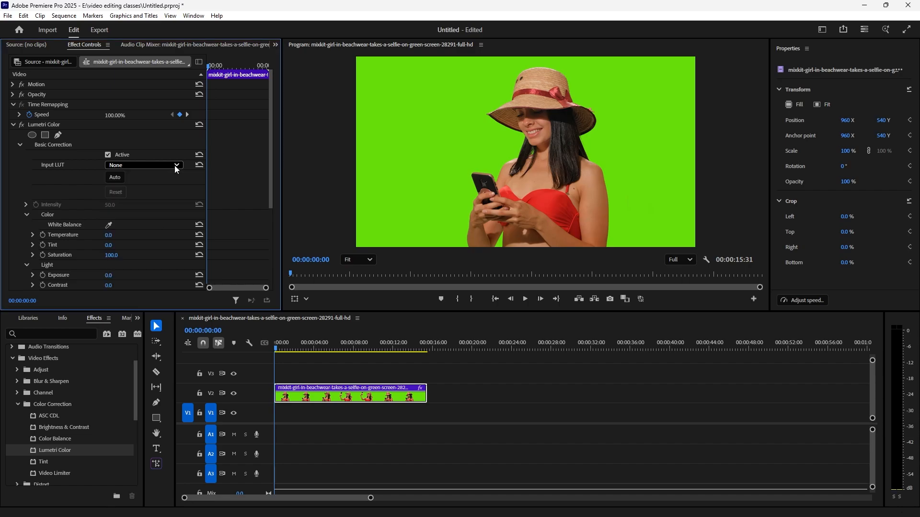
pyautogui.scroll(-1, 177, 167)
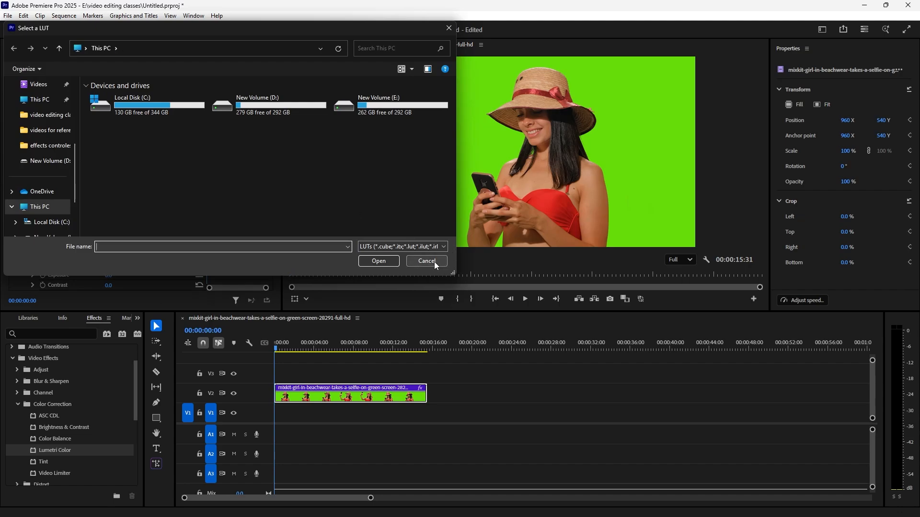
pyautogui.click(436, 262)
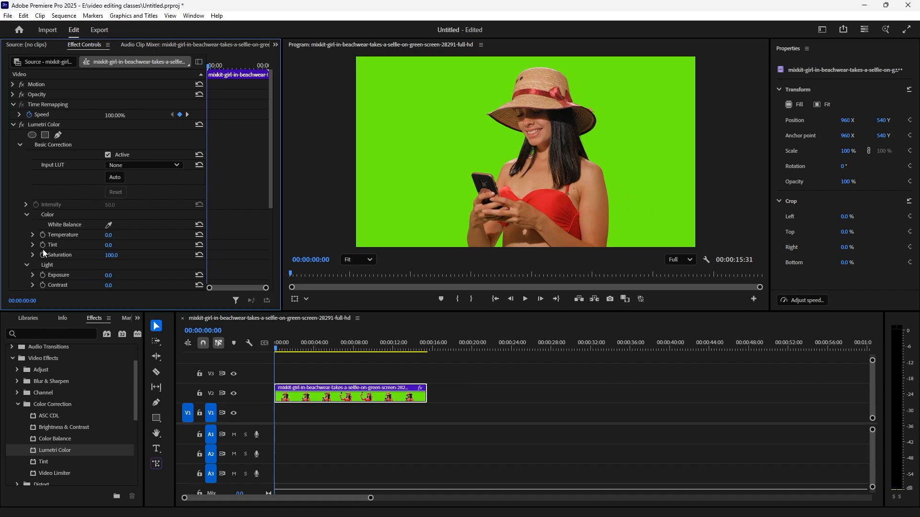
pyautogui.click(20, 143)
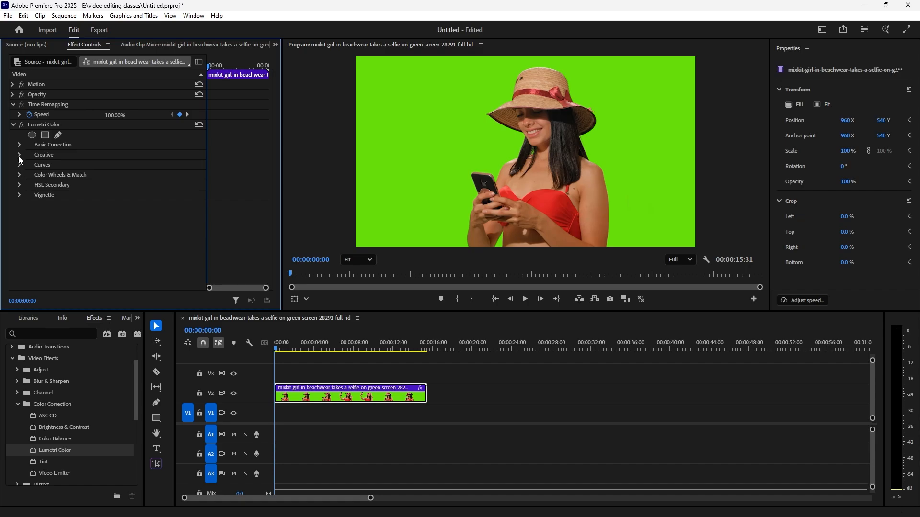
# Examine Lumetri Color's Creative settings, including the look, the adjustments and the shadow and highlight tint wheels, then collapse the adjustments
pyautogui.click(19, 155)
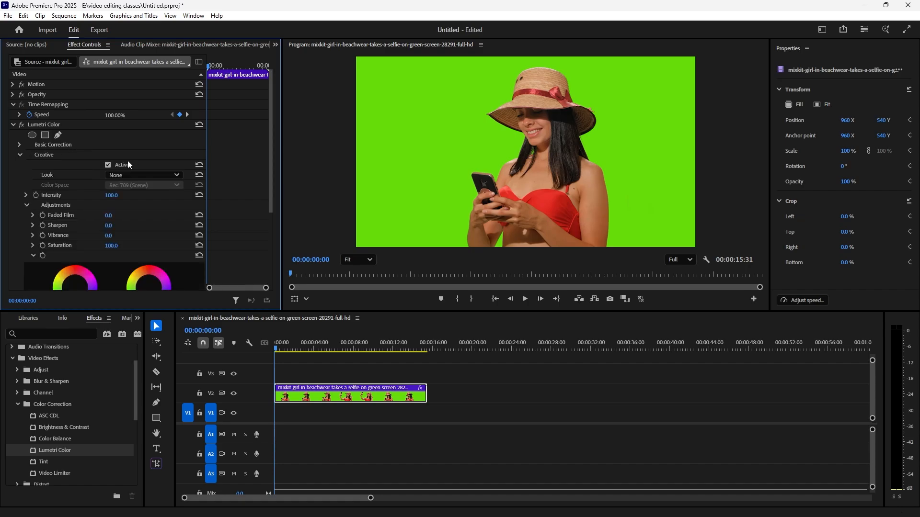
pyautogui.scroll(-5, 118, 201)
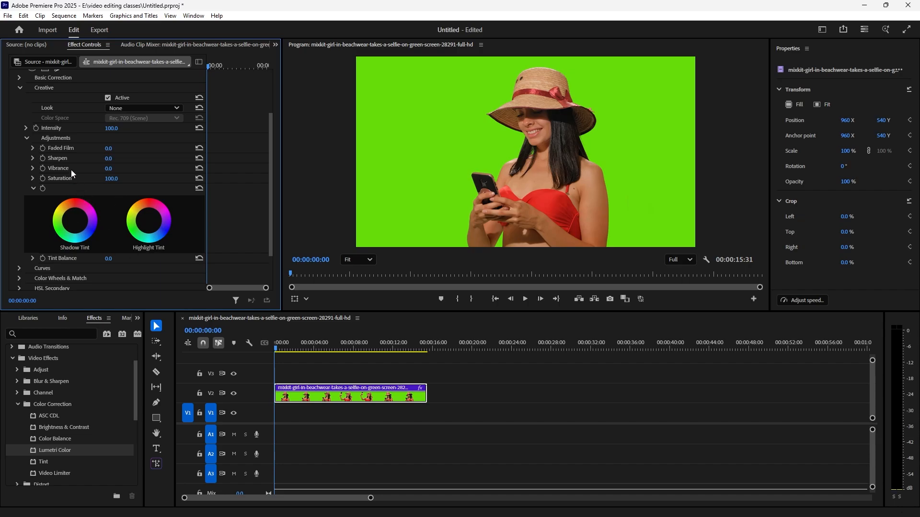
pyautogui.scroll(-3, 71, 170)
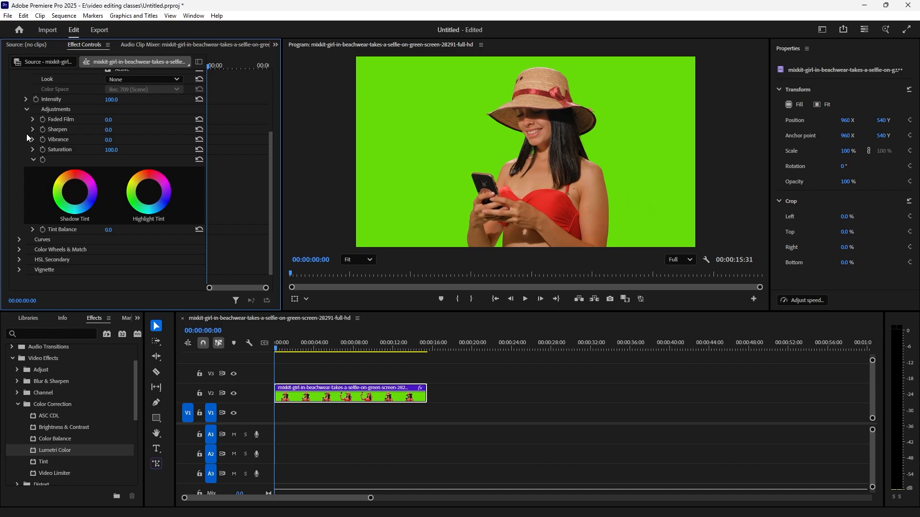
pyautogui.click(35, 160)
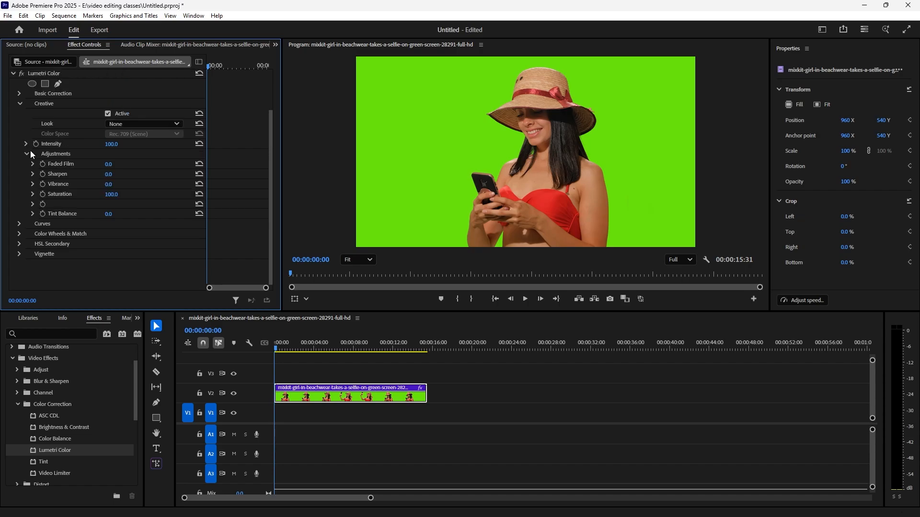
pyautogui.click(26, 151)
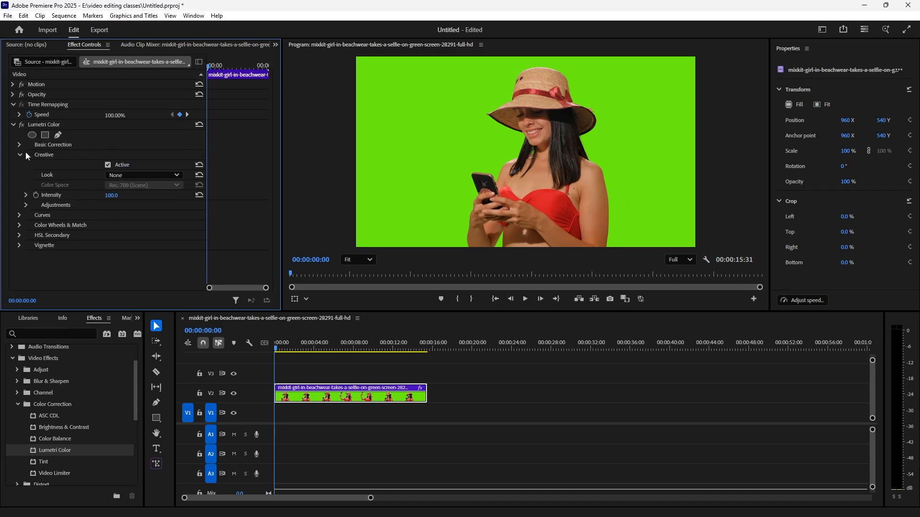
# Examine the RGB and hue saturation curves in Lumetri Color's Curves section, leaving the section collapsed
pyautogui.click(20, 215)
pyautogui.scroll(-5, 107, 184)
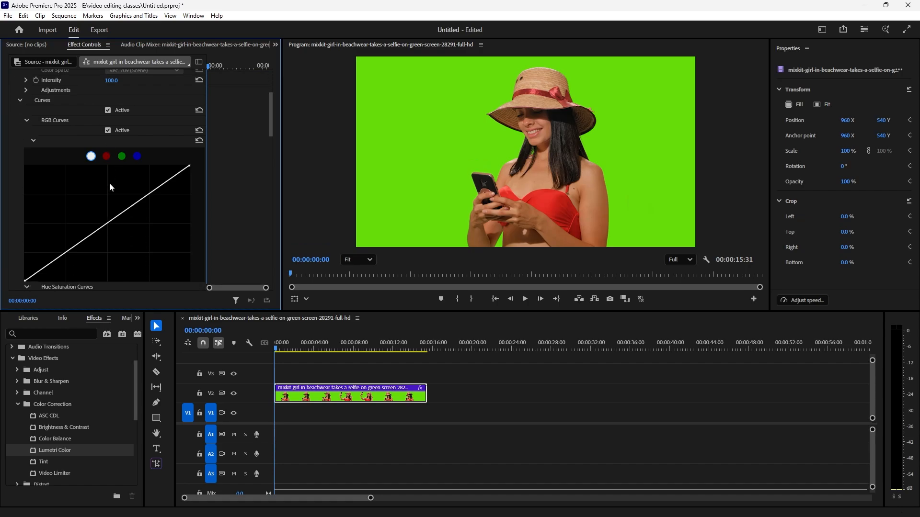
pyautogui.scroll(-3, 109, 183)
pyautogui.scroll(2, 125, 178)
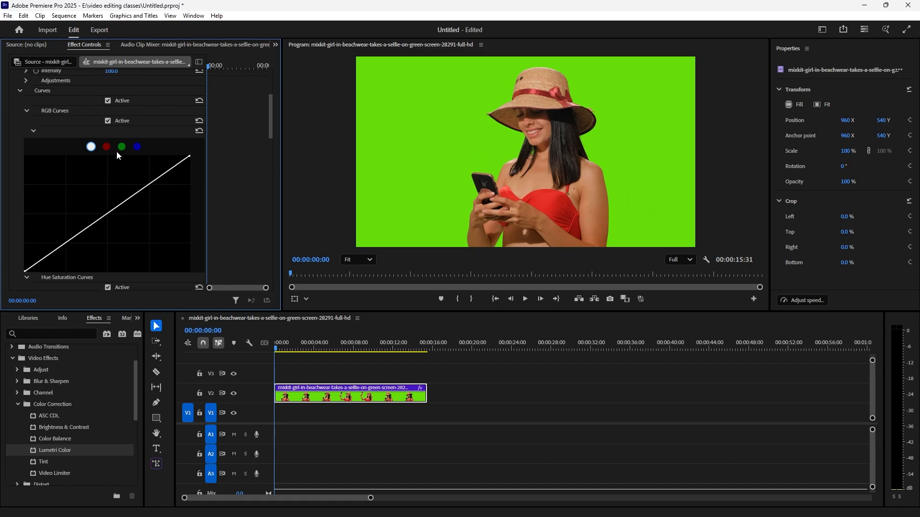
pyautogui.scroll(3, 117, 157)
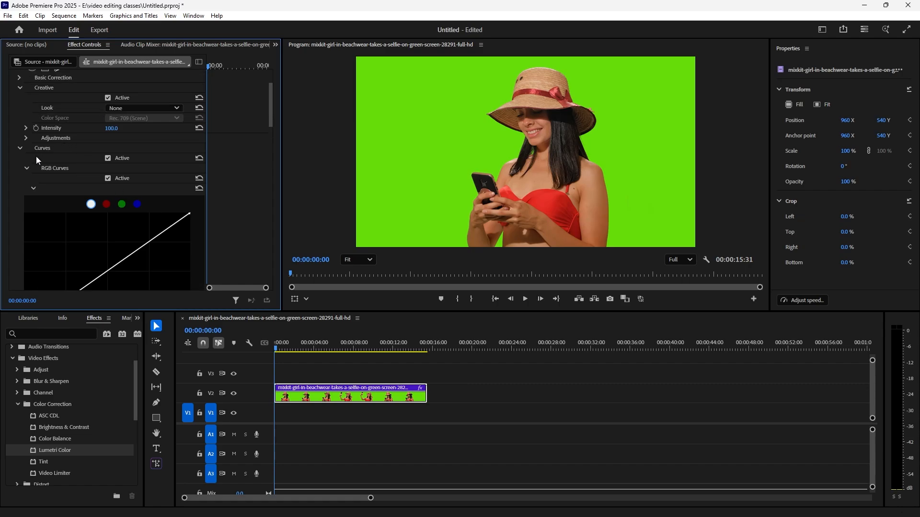
pyautogui.click(21, 148)
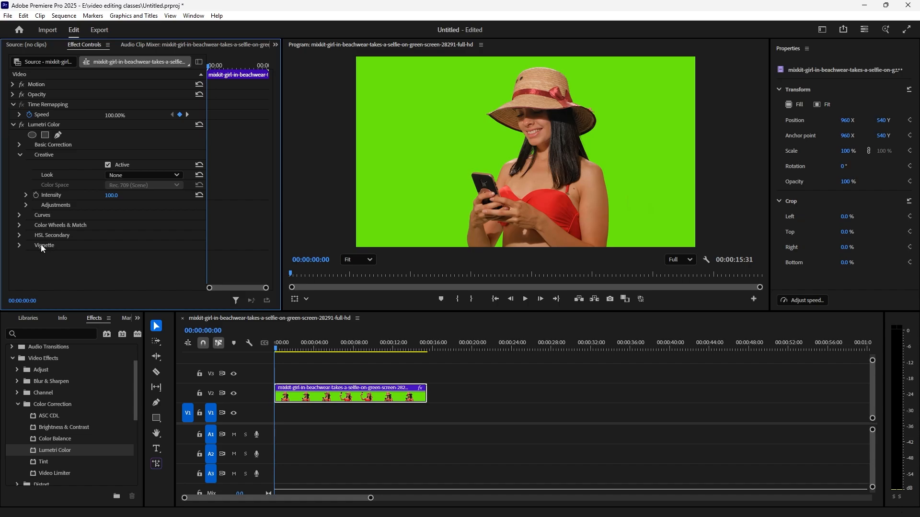
# Examine Lumetri Color's Color Wheels & Match section with its midtones, shadows and highlights wheels, leaving it collapsed
pyautogui.click(18, 225)
pyautogui.scroll(-2, 105, 211)
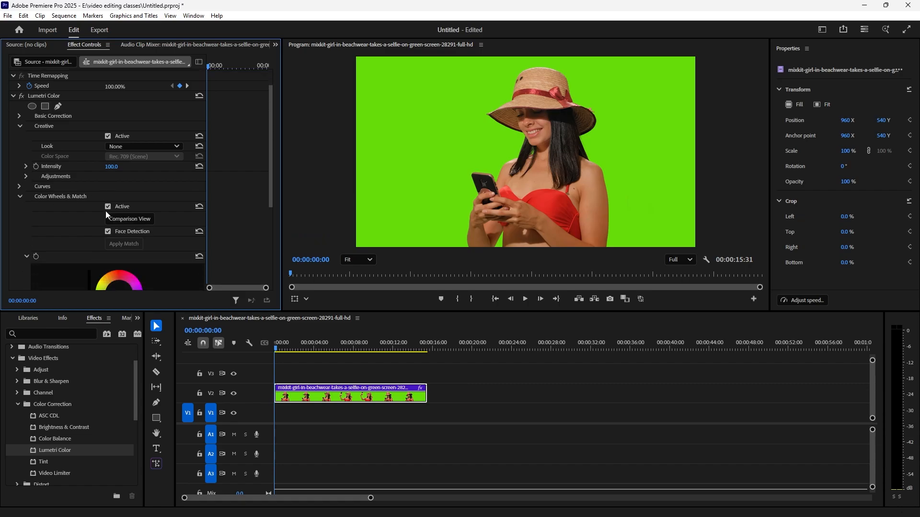
pyautogui.scroll(-2, 105, 210)
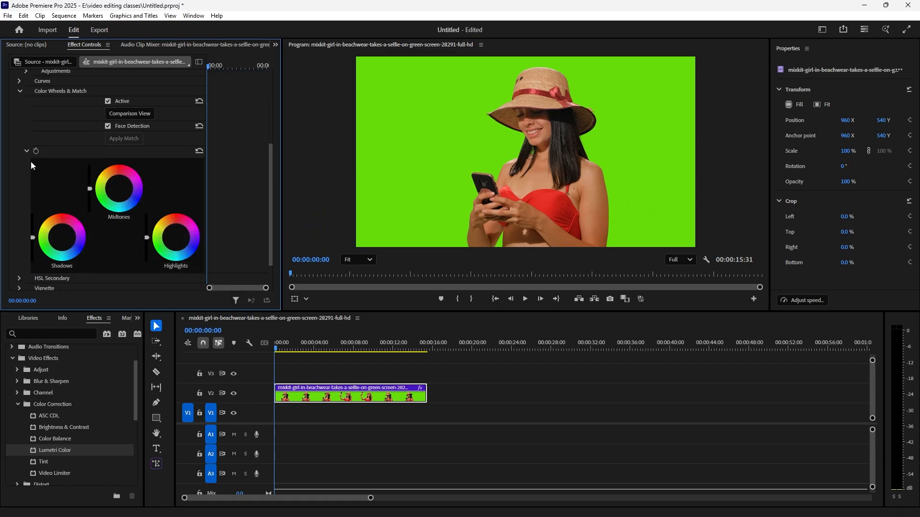
pyautogui.click(20, 91)
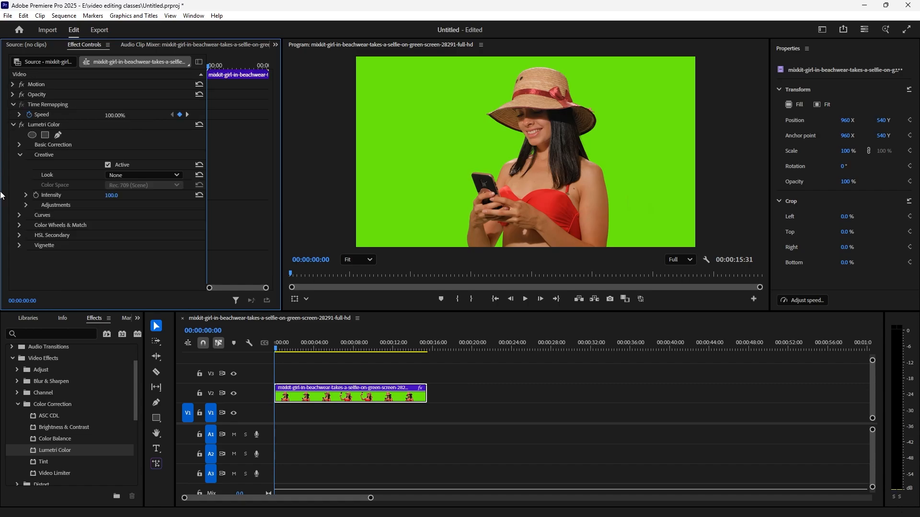
# Examine Lumetri Color's HSL Secondary and Vignette sections, leaving both collapsed
pyautogui.click(19, 235)
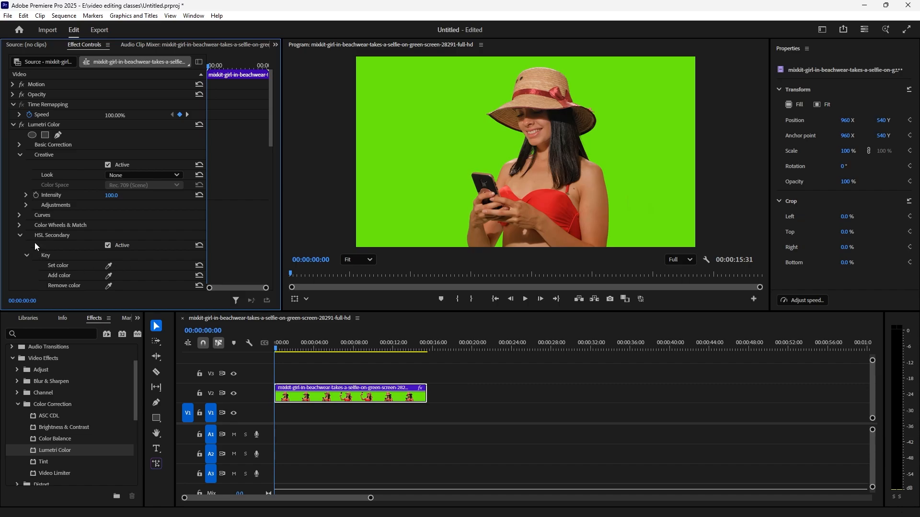
pyautogui.click(19, 236)
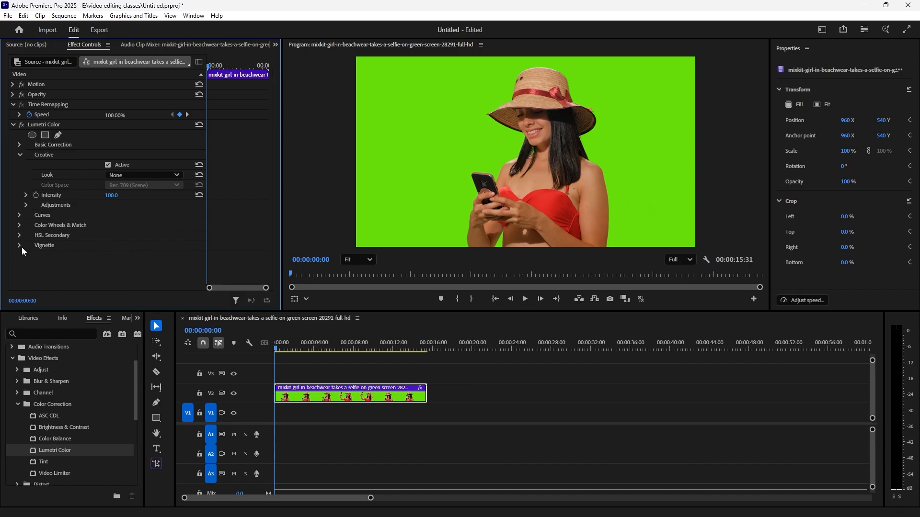
pyautogui.click(19, 246)
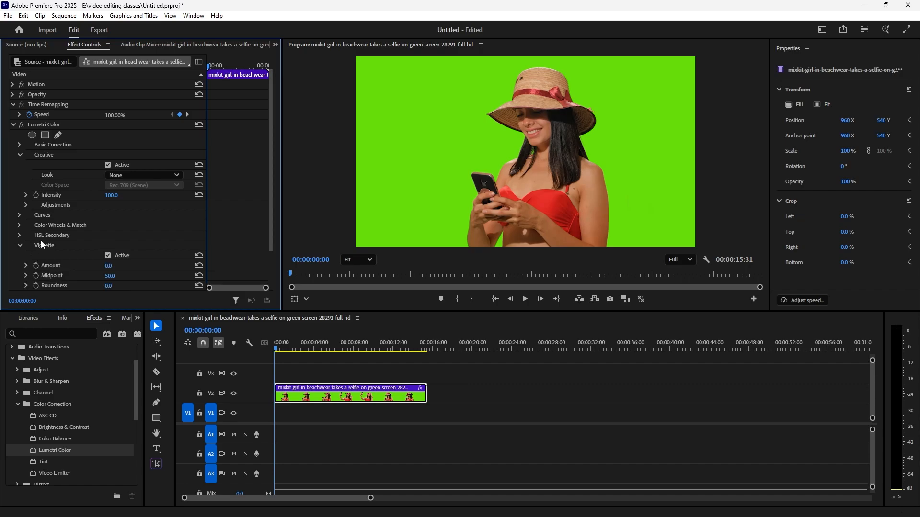
pyautogui.click(20, 245)
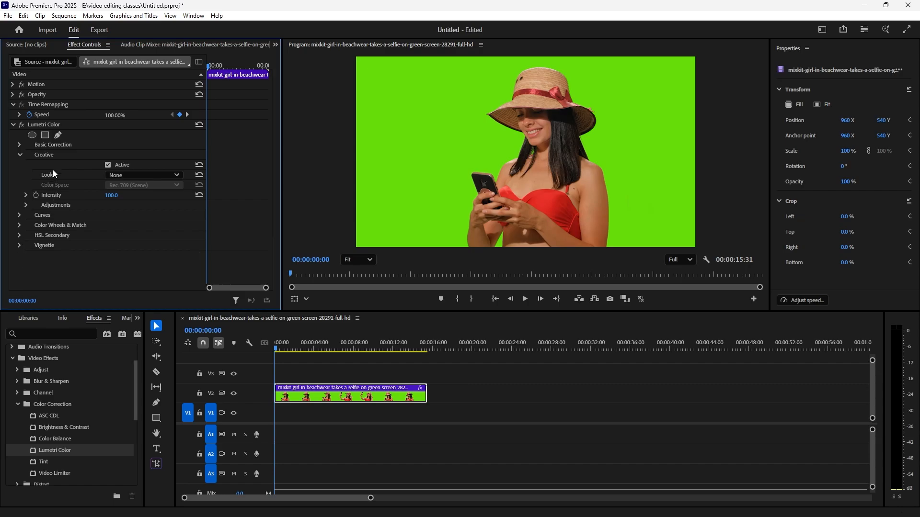
# Expand Basic Correction and look at the file browser for a custom Input LUT, closing it without choosing a file
pyautogui.click(19, 145)
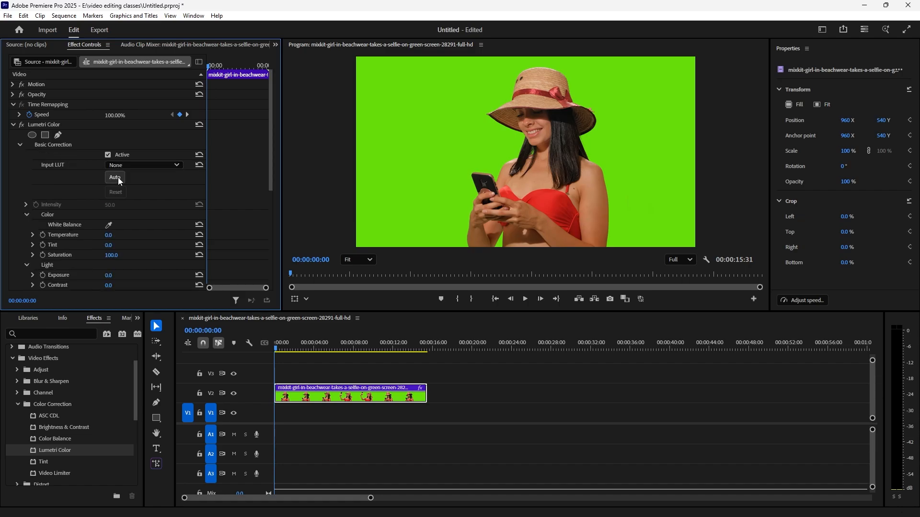
pyautogui.click(174, 164)
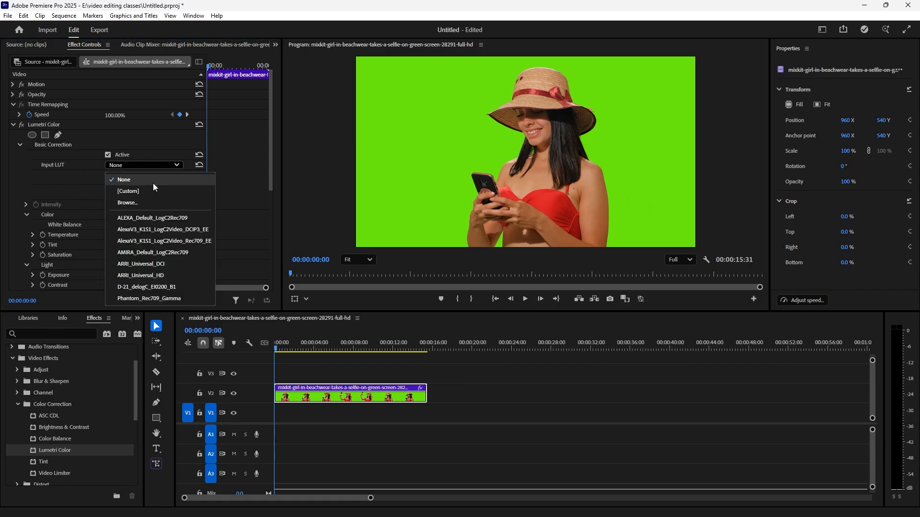
pyautogui.click(149, 190)
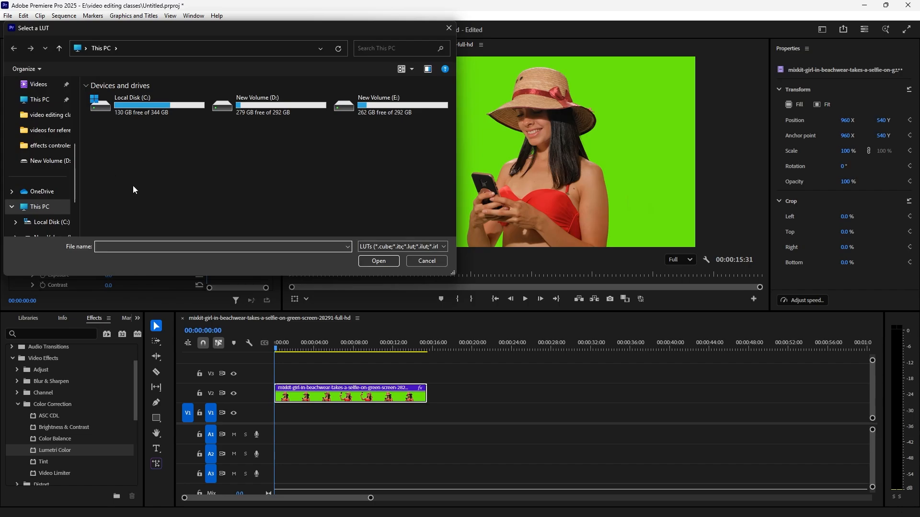
pyautogui.click(421, 262)
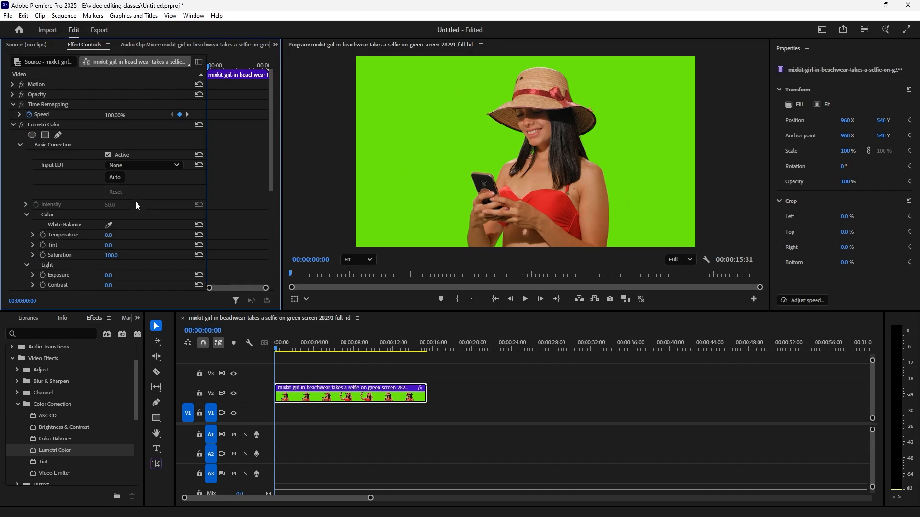
# Try ALEXA_Default_LogC2Rec709, AlexaV3_K1S1_LogC2Video_DCIP3_EE and AlexaV3_K1S1_LogC2Video_Rec709_EE as the Input LUT
pyautogui.click(174, 165)
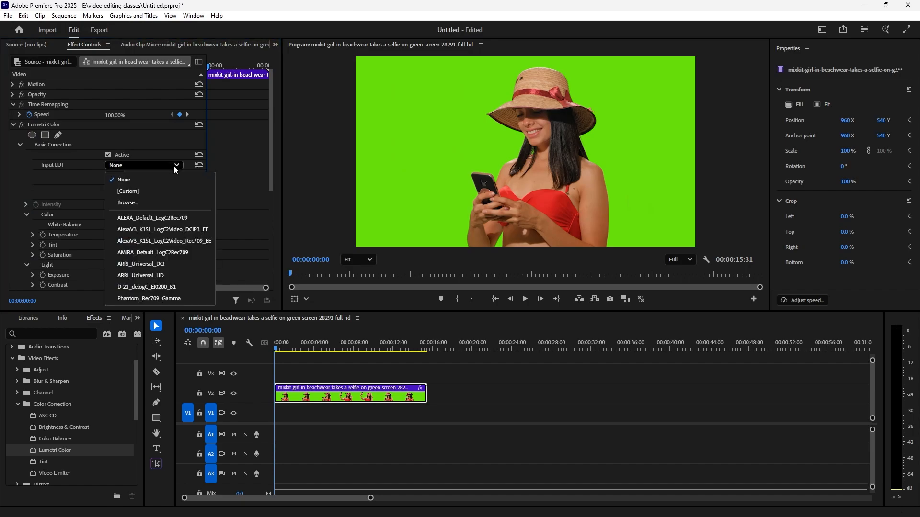
pyautogui.click(145, 220)
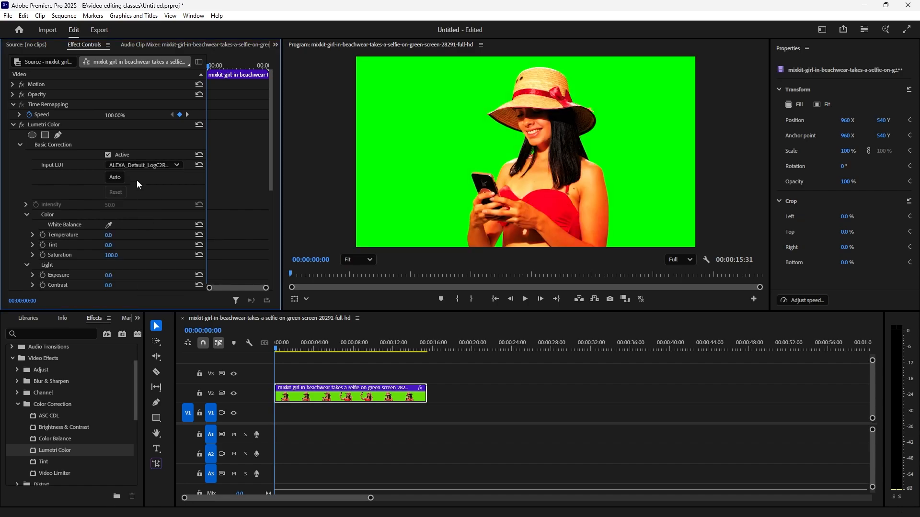
pyautogui.click(177, 164)
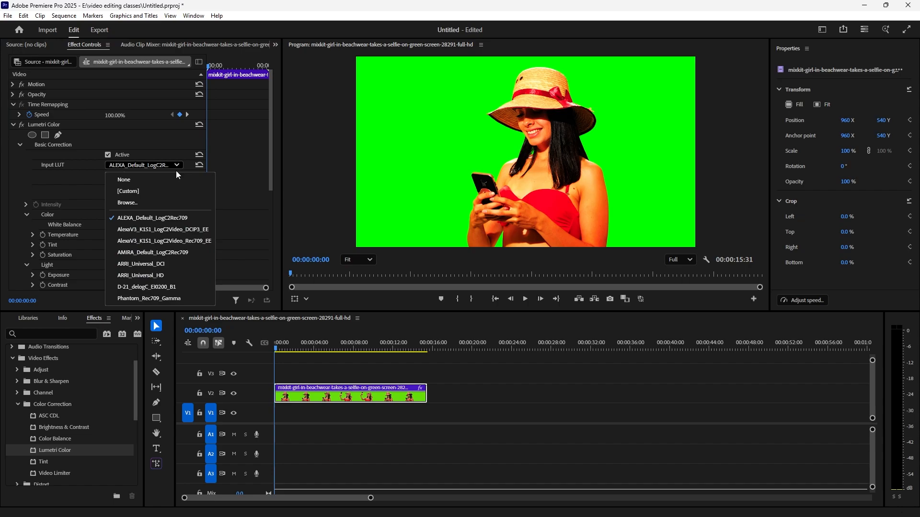
pyautogui.click(169, 229)
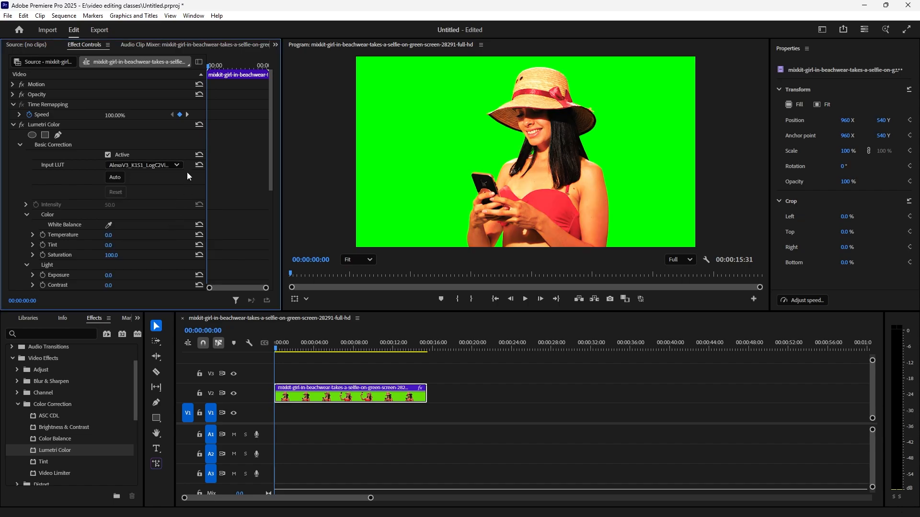
pyautogui.click(179, 165)
pyautogui.click(151, 244)
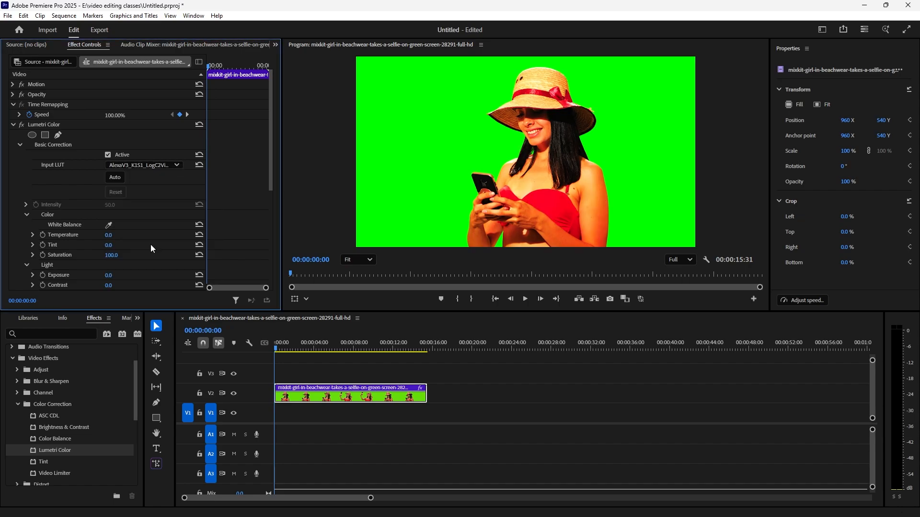
# Try ARRI_Universal_DCI and D-21_delogC_EI0200_B1 as the Input LUT, and set it back to None
pyautogui.click(178, 165)
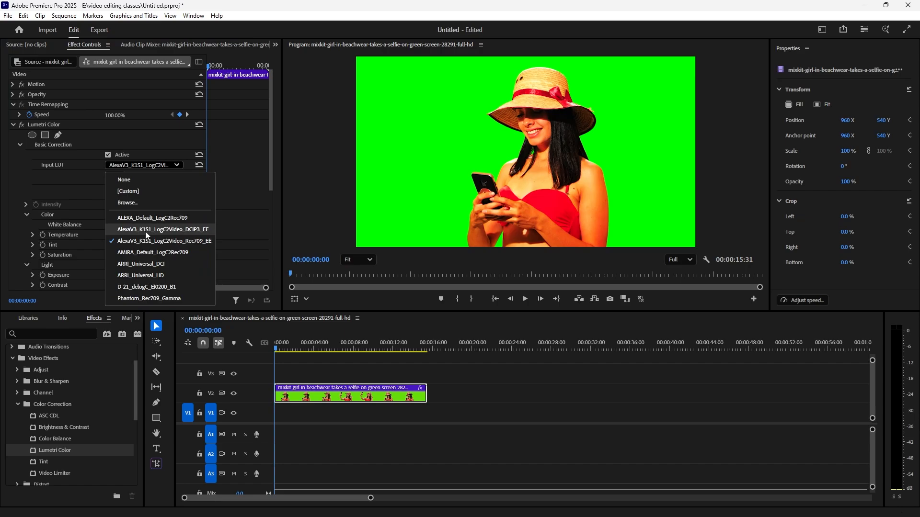
pyautogui.click(138, 265)
pyautogui.click(178, 166)
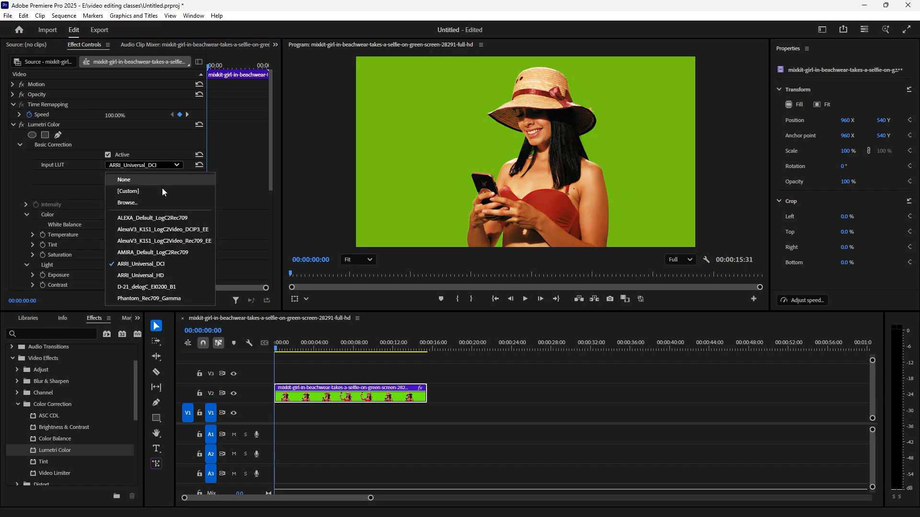
pyautogui.click(132, 286)
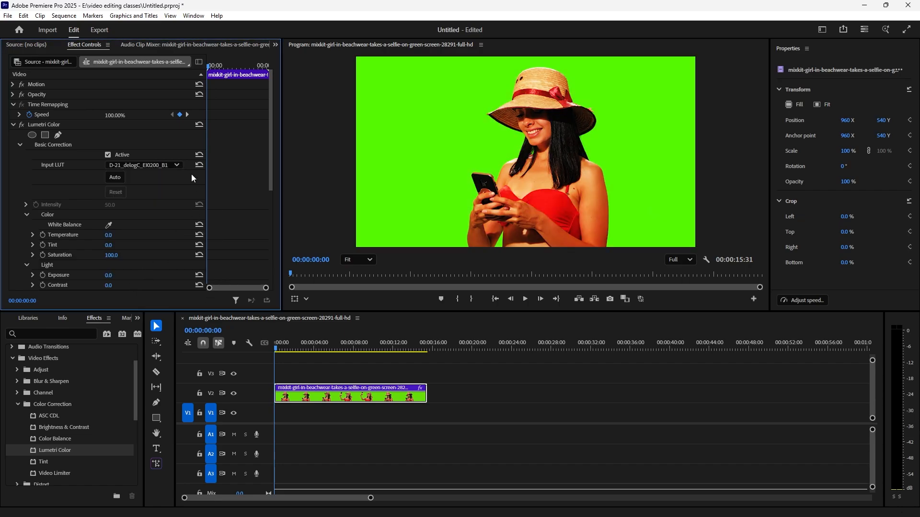
pyautogui.click(176, 165)
pyautogui.click(138, 177)
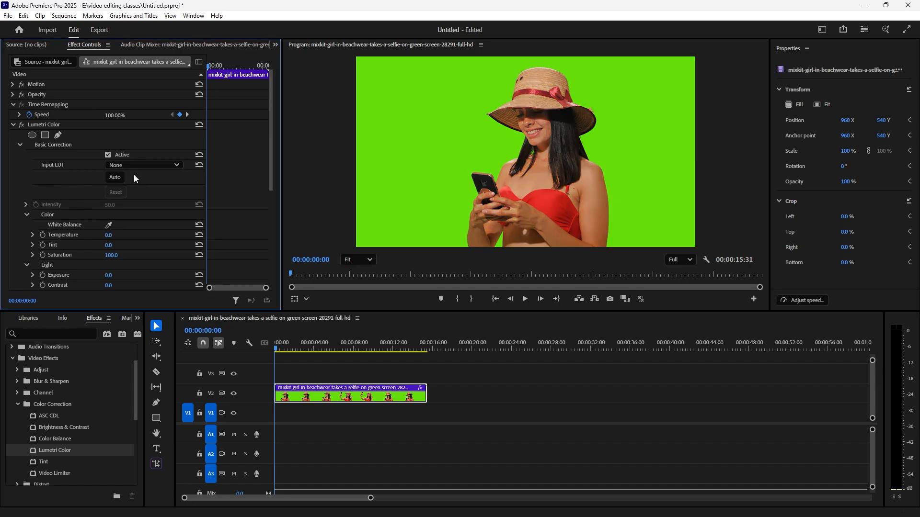
# Look at the LUT intensity slider, try a white balance sampled from the hat's crown, and undo the correction
pyautogui.click(27, 205)
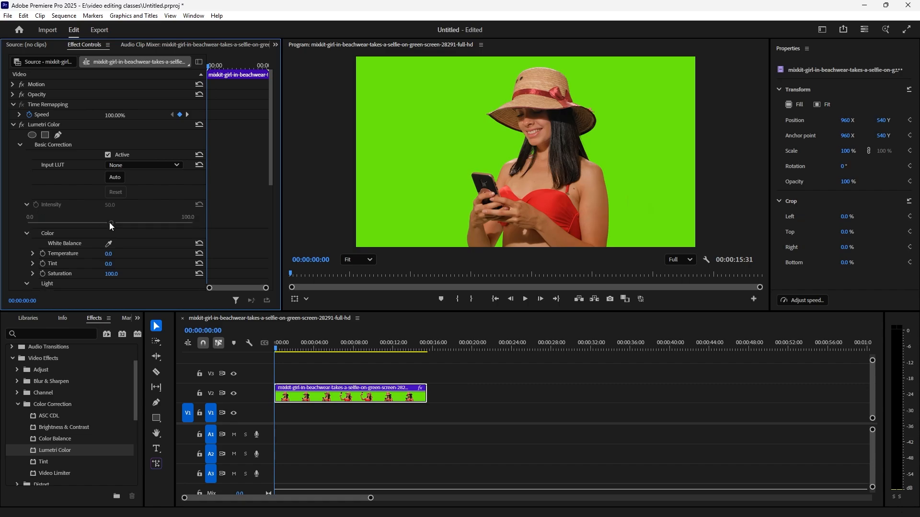
pyautogui.click(30, 206)
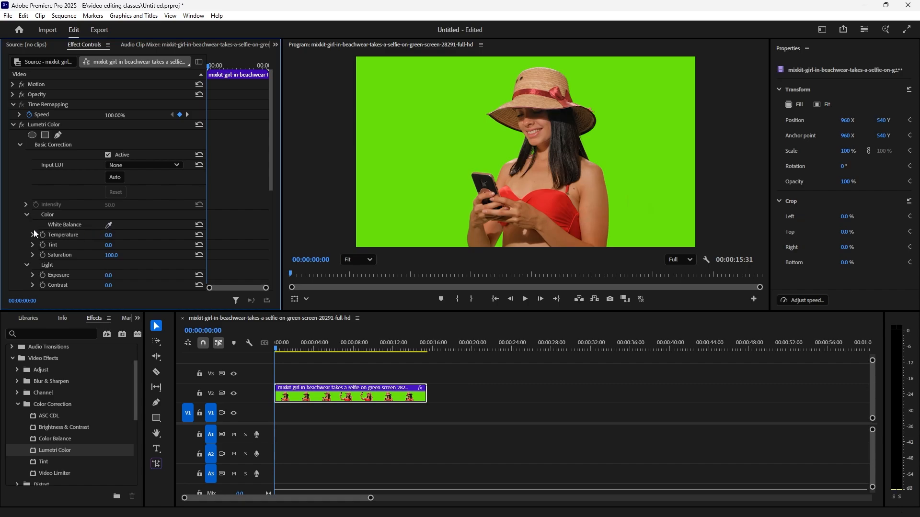
pyautogui.click(108, 225)
pyautogui.click(554, 83)
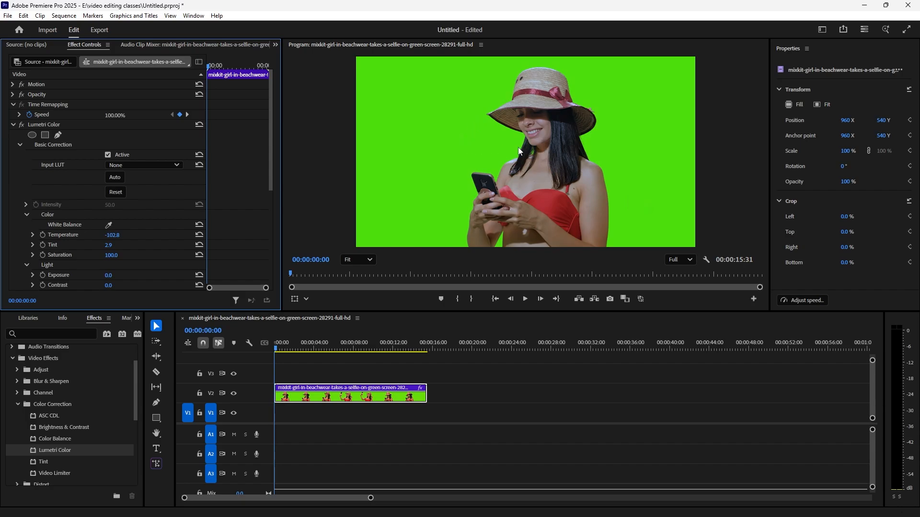
pyautogui.click(33, 236)
pyautogui.click(34, 235)
pyautogui.hotkey('ctrl', 'z')
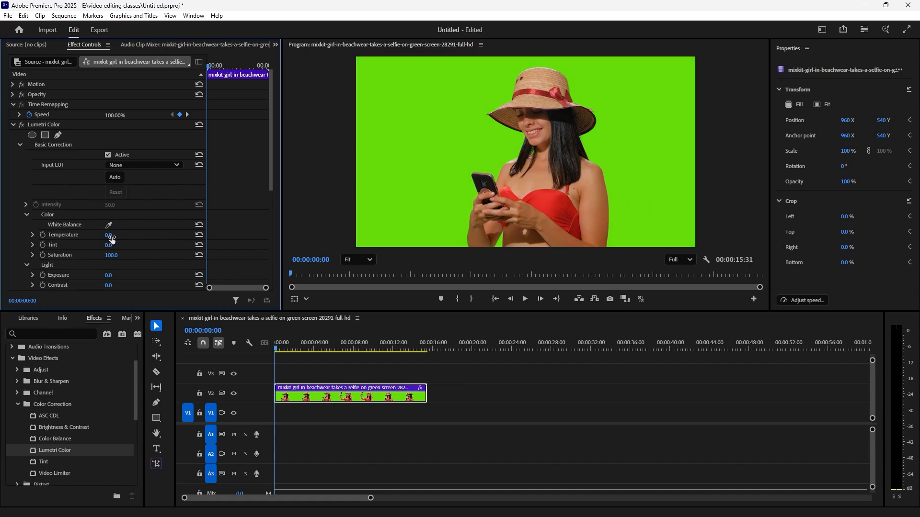
# Try a color temperature of 43 and a higher value, and reset Basic Correction
pyautogui.click(108, 235)
pyautogui.write('43')
pyautogui.press('Return')
pyautogui.moveTo(110, 236); pyautogui.dragTo(196, 235)
pyautogui.click(116, 192)
# Try changing the tint and lowering the saturation to 11, and return the saturation to 100
pyautogui.moveTo(108, 245)
pyautogui.mouseDown()
pyautogui.moveTo(137, 245)
pyautogui.moveTo(109, 245)
pyautogui.mouseUp()
pyautogui.moveTo(110, 259); pyautogui.dragTo(84, 255)
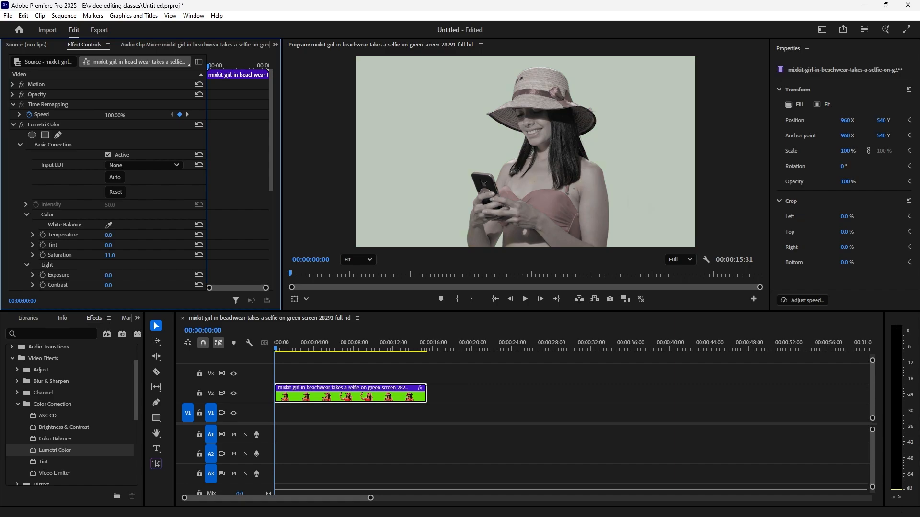
pyautogui.moveTo(111, 254); pyautogui.dragTo(128, 260)
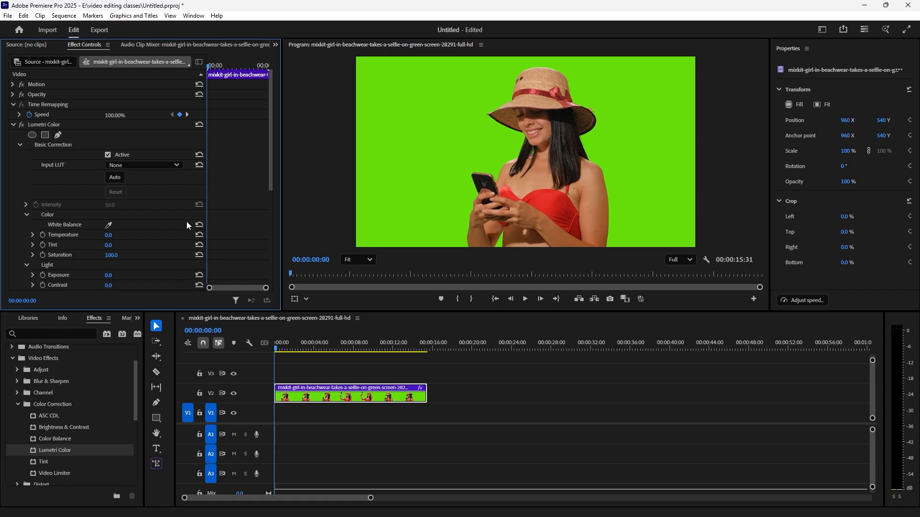
# Try an exposure change and contrast values of 51 and 2 in the Light settings
pyautogui.moveTo(270, 179); pyautogui.dragTo(270, 213)
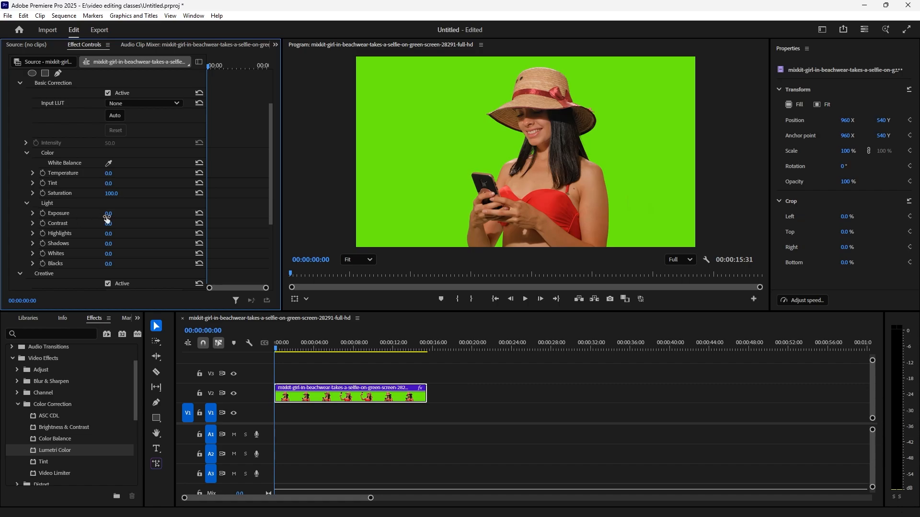
pyautogui.moveTo(106, 218)
pyautogui.mouseDown()
pyautogui.moveTo(96, 219)
pyautogui.moveTo(119, 216)
pyautogui.mouseUp()
pyautogui.click(108, 224)
pyautogui.write('51')
pyautogui.press('Return')
pyautogui.click(108, 223)
pyautogui.write('2')
pyautogui.press('Return')
# Try a contrast of 36 and a lower value on a close-up of the face, and undo the contrast changes
pyautogui.click(111, 223)
pyautogui.write('36')
pyautogui.press('Return')
pyautogui.scroll(5, 484, 141)
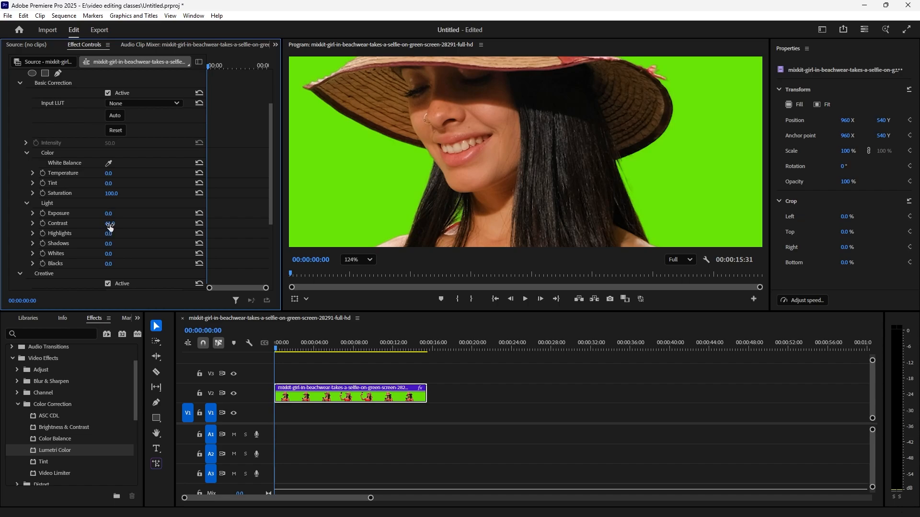
pyautogui.moveTo(110, 225); pyautogui.dragTo(42, 224)
pyautogui.hotkey('ctrl', 'z')
pyautogui.hotkey('ctrl', 'z')
# Try changing the highlights and lowering the shadows, undoing each change
pyautogui.moveTo(108, 233)
pyautogui.mouseDown()
pyautogui.moveTo(131, 233)
pyautogui.moveTo(105, 234)
pyautogui.mouseUp()
pyautogui.hotkey('ctrl', 'z')
pyautogui.moveTo(108, 243); pyautogui.dragTo(83, 243)
pyautogui.hotkey('ctrl', 'z')
# Try whites of 74 and -19 and blacks of -45, resetting Basic Correction after each setting
pyautogui.scroll(-4, 524, 137)
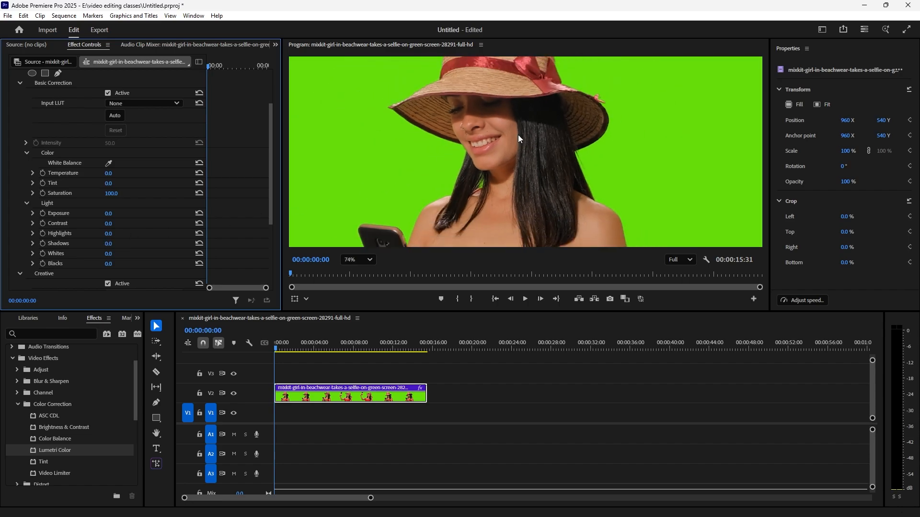
pyautogui.scroll(-2, 517, 134)
pyautogui.scroll(2, 476, 196)
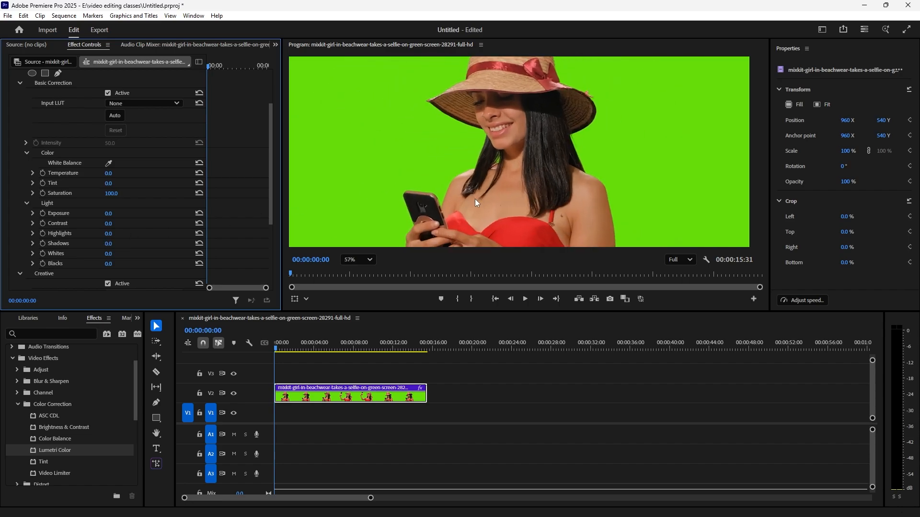
pyautogui.scroll(-1, 420, 164)
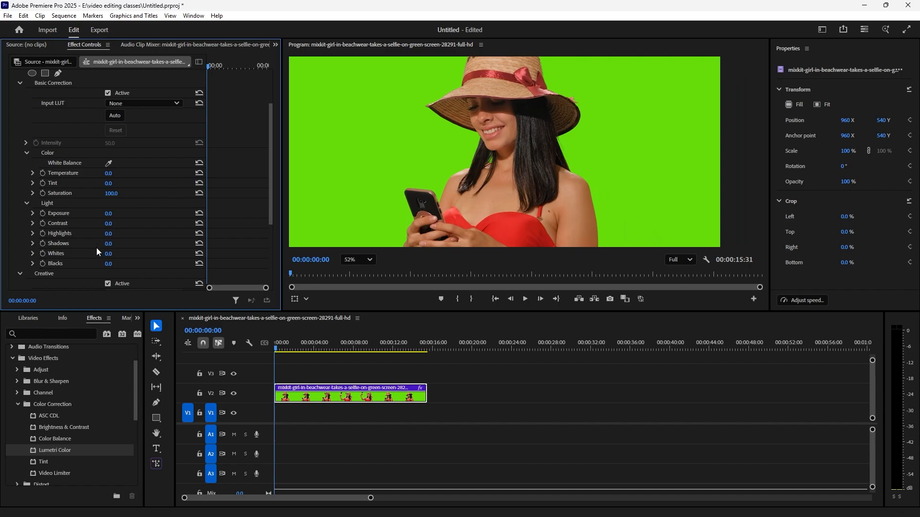
pyautogui.click(107, 254)
pyautogui.write('74')
pyautogui.press('Return')
pyautogui.moveTo(110, 254); pyautogui.dragTo(65, 254)
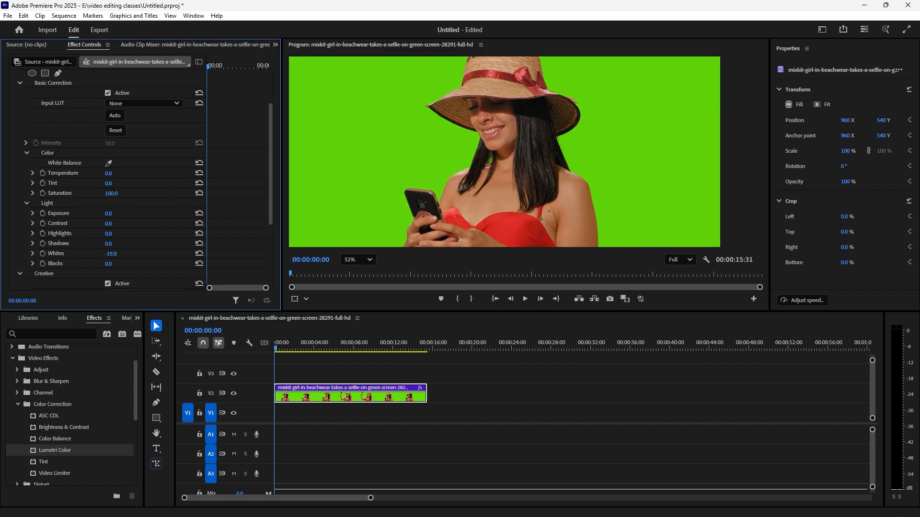
pyautogui.click(116, 130)
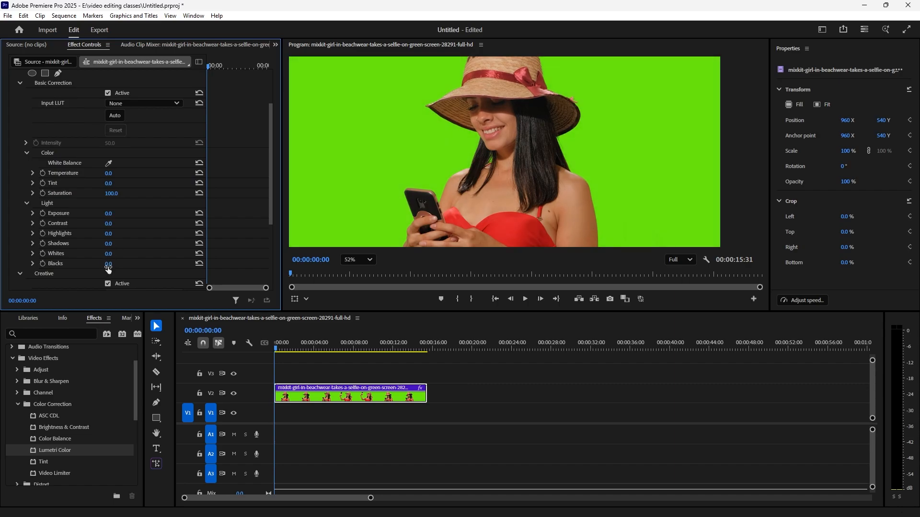
pyautogui.moveTo(108, 266); pyautogui.dragTo(87, 267)
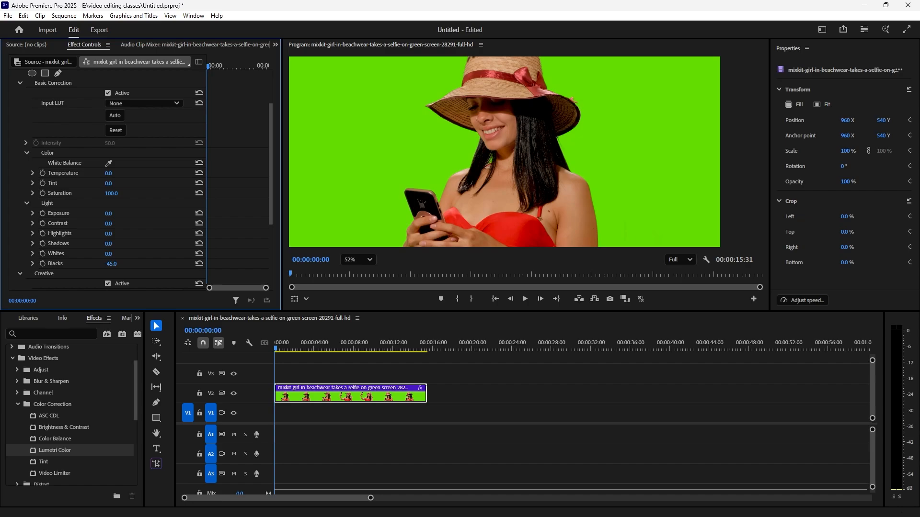
pyautogui.click(115, 130)
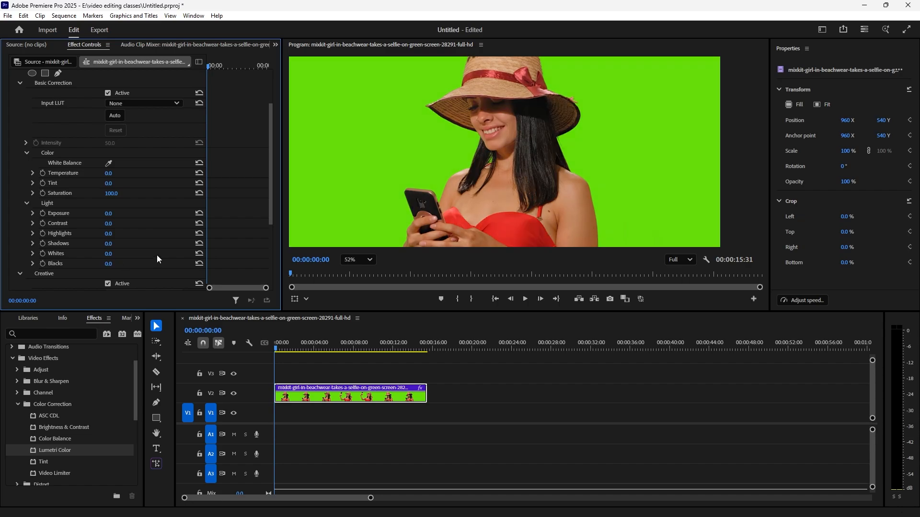
# Collapse the Creative section and the Color and Light groups within Basic Correction
pyautogui.scroll(-4, 129, 174)
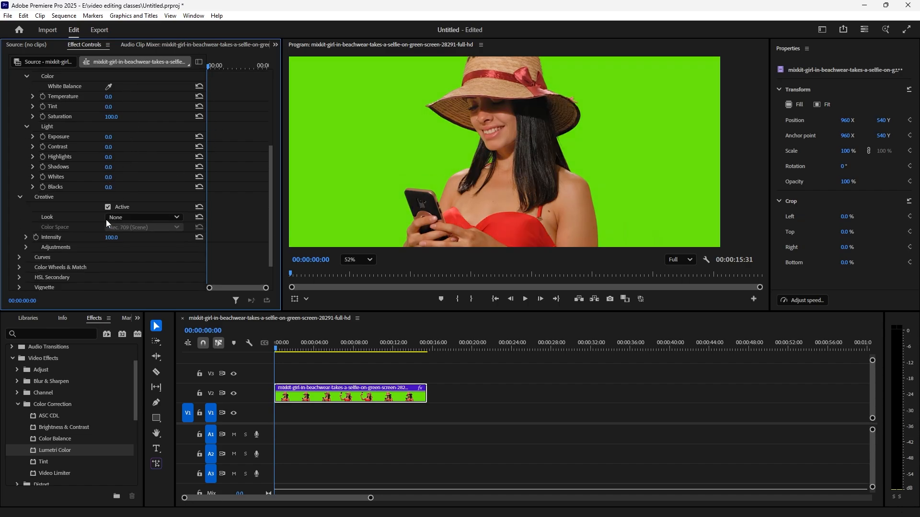
pyautogui.click(20, 198)
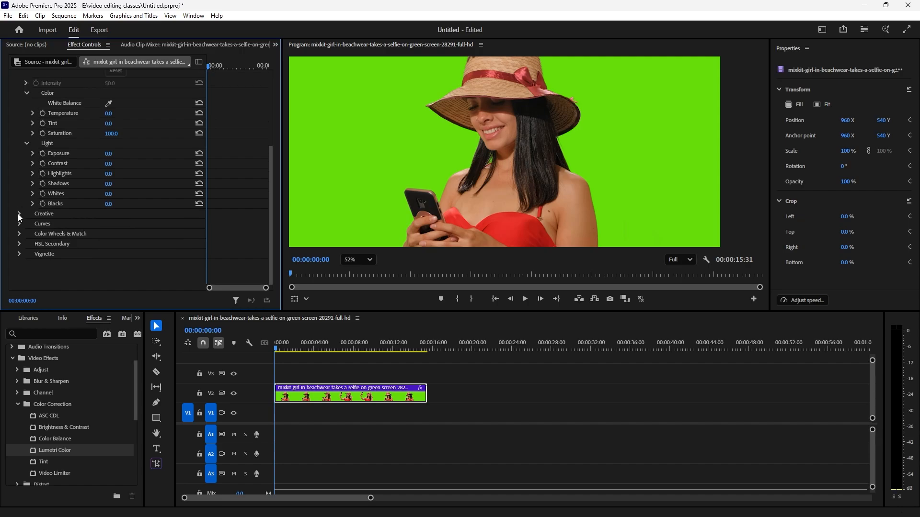
pyautogui.click(27, 93)
pyautogui.click(26, 144)
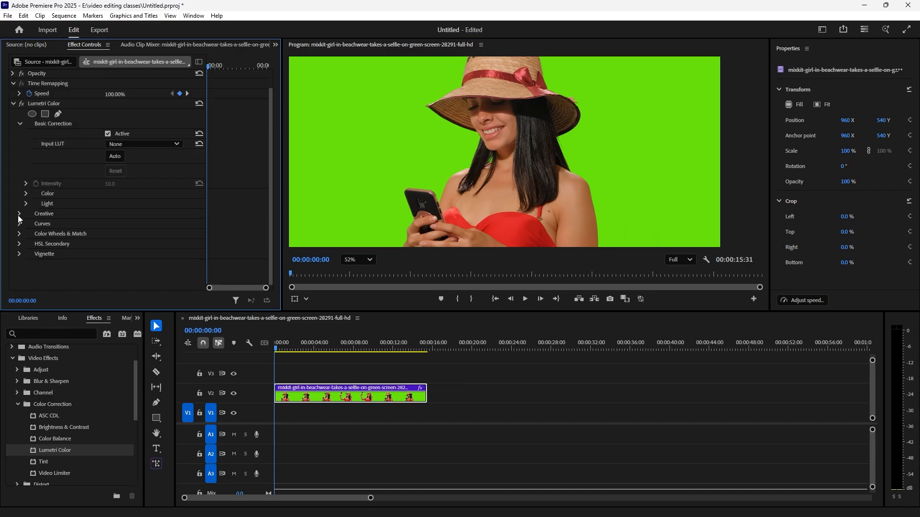
# Collapse the Basic Correction section, expand the Creative section and apply the Fuji F125 Kodak 2393 look
pyautogui.click(20, 124)
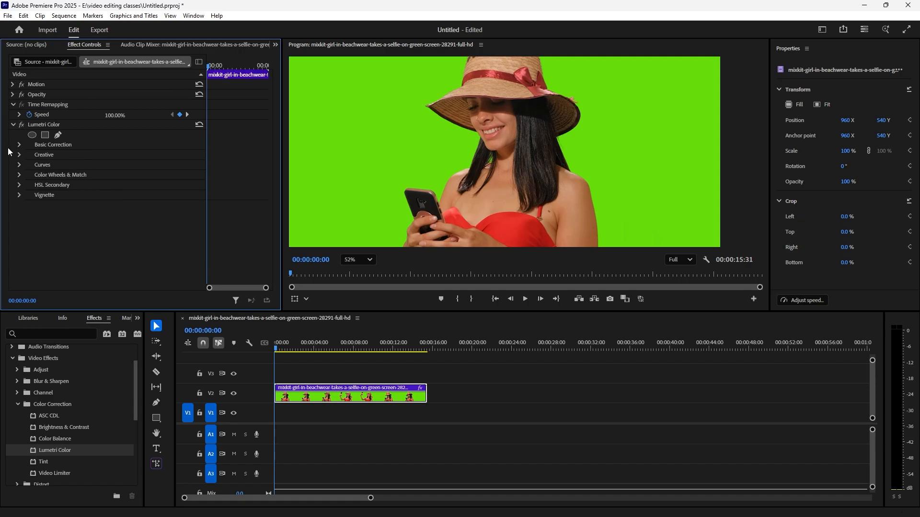
pyautogui.click(20, 154)
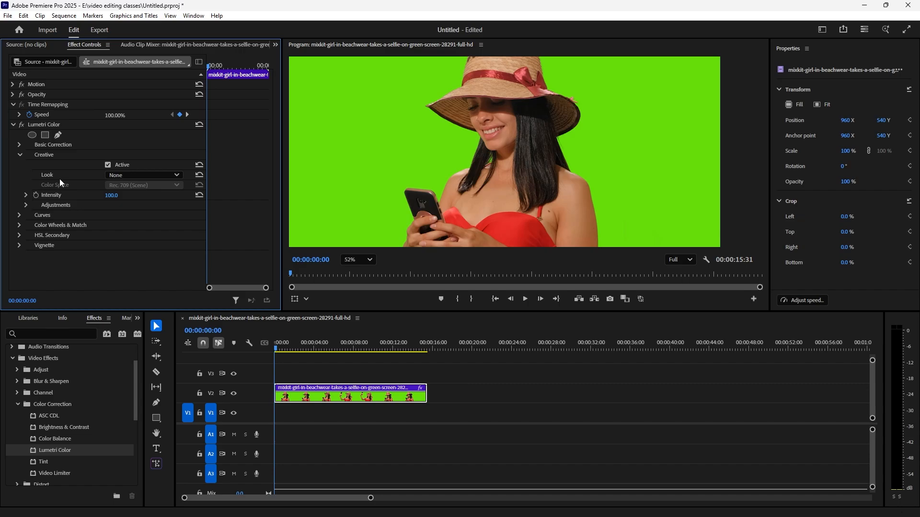
pyautogui.click(177, 175)
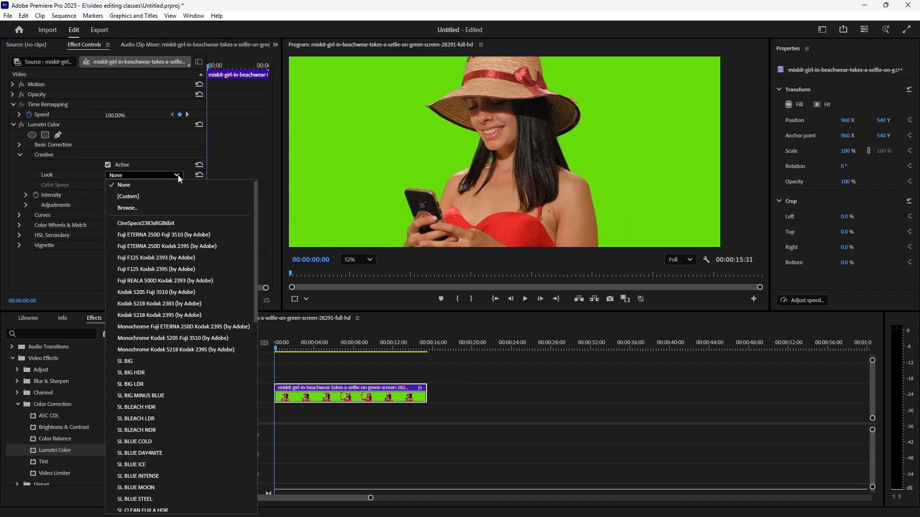
pyautogui.click(156, 258)
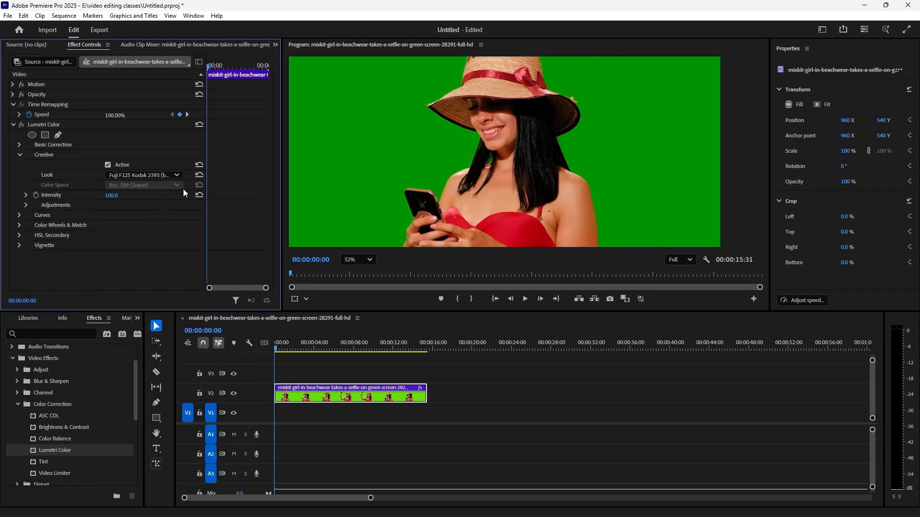
# Try the Monochrome Fuji ETERNA 250D Kodak 2395 look, followed by the Monochrome Kodak 5205 Fuji 3510 look
pyautogui.click(178, 176)
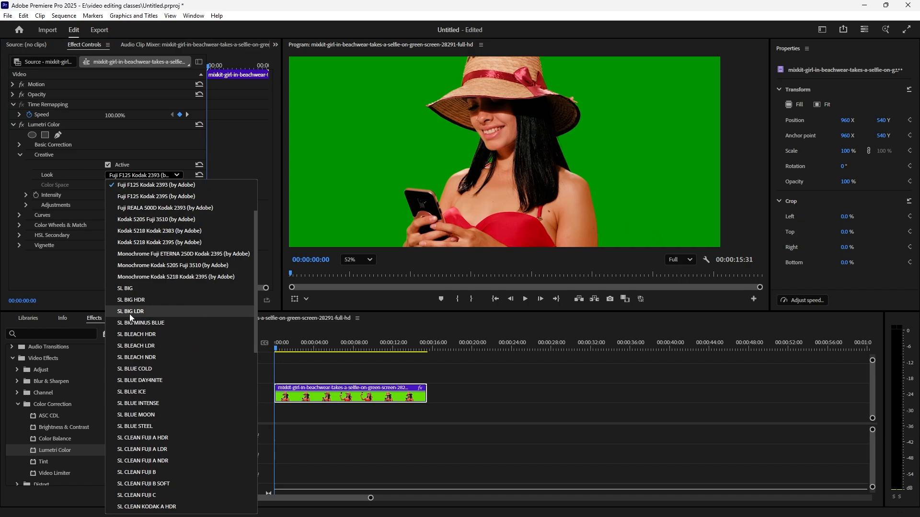
pyautogui.click(146, 255)
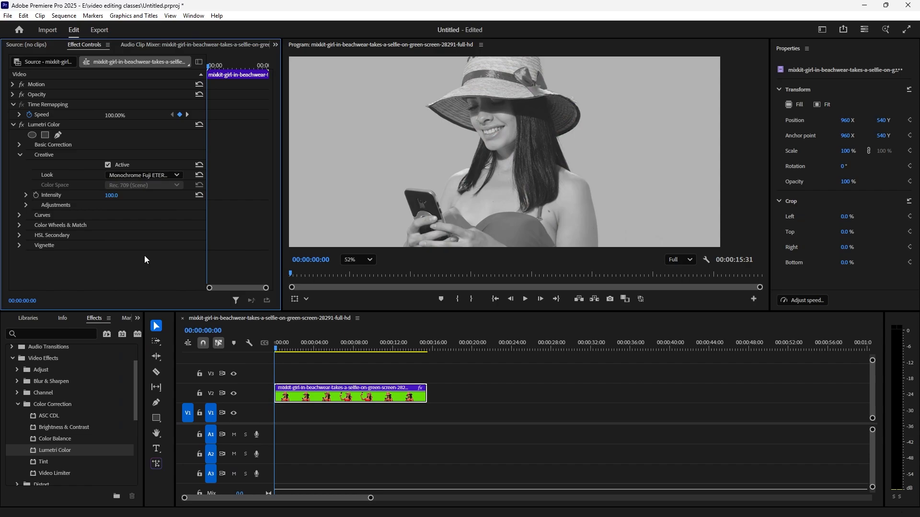
pyautogui.click(177, 176)
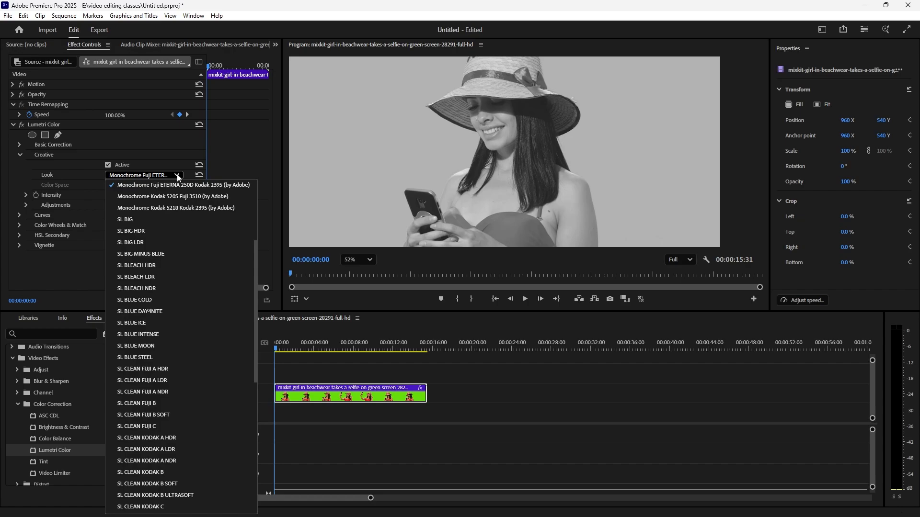
pyautogui.click(162, 199)
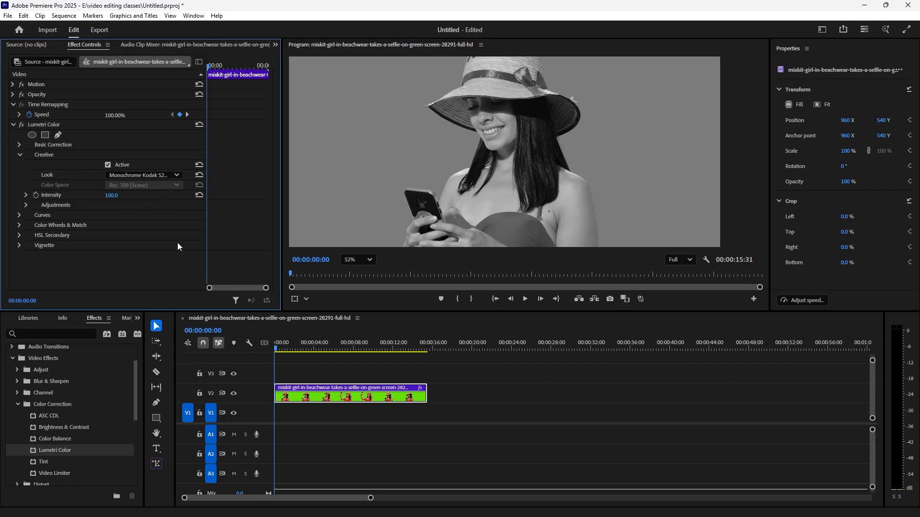
# Play the first seconds of the clip with the monochrome look and return the playhead to the start
pyautogui.click(525, 299)
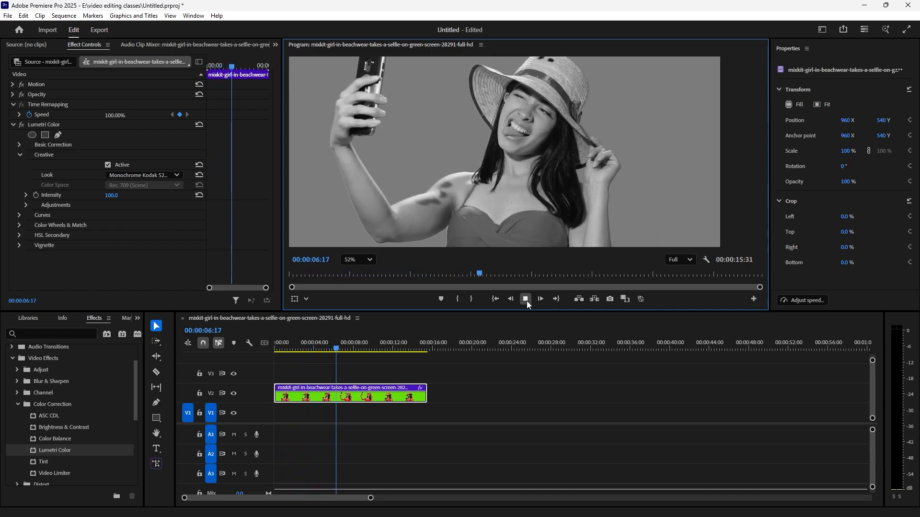
pyautogui.click(527, 300)
pyautogui.click(496, 299)
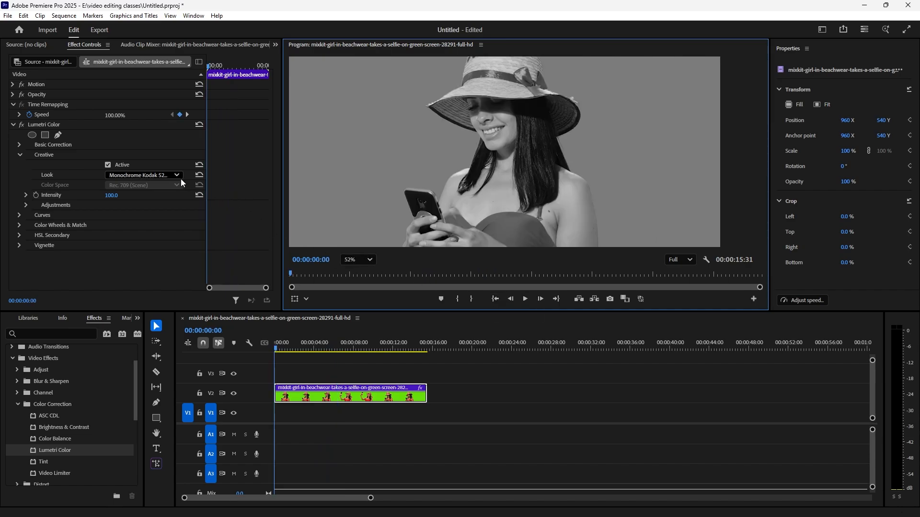
# Remove the monochrome look by setting the Creative look to None
pyautogui.click(178, 175)
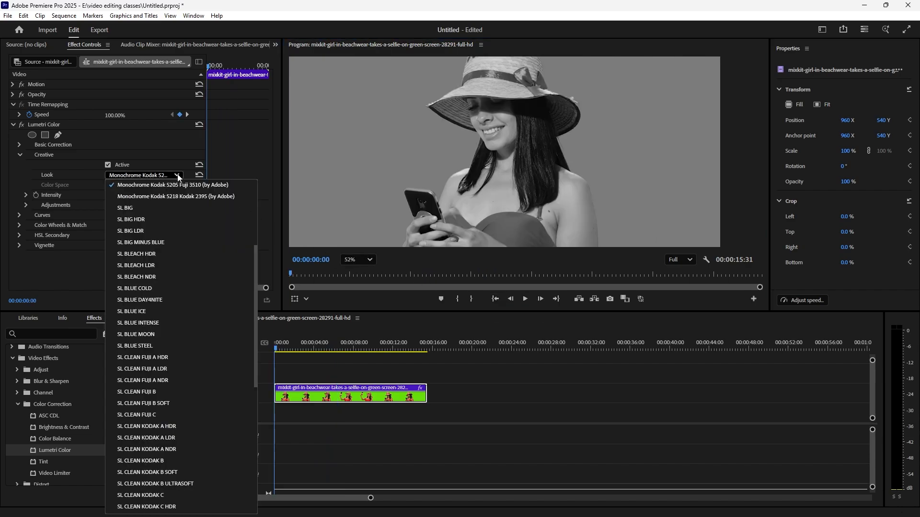
pyautogui.moveTo(257, 257); pyautogui.dragTo(258, 186)
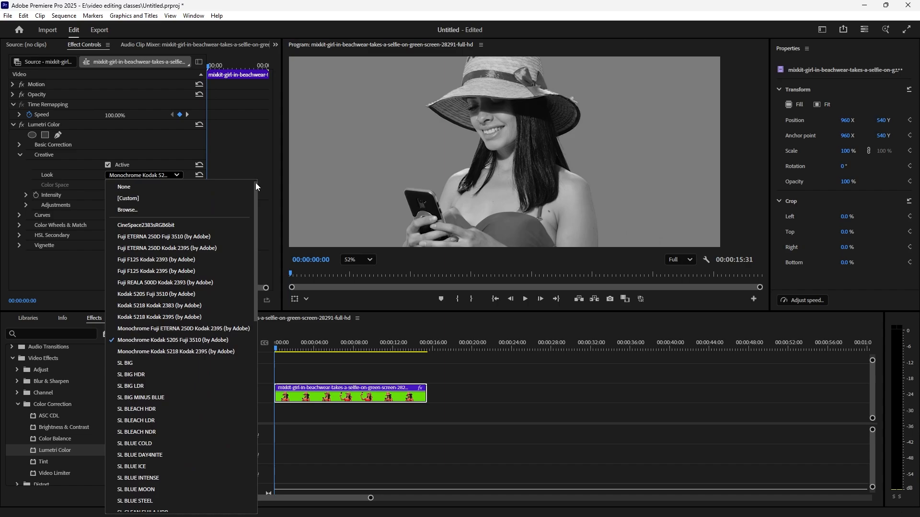
pyautogui.click(141, 188)
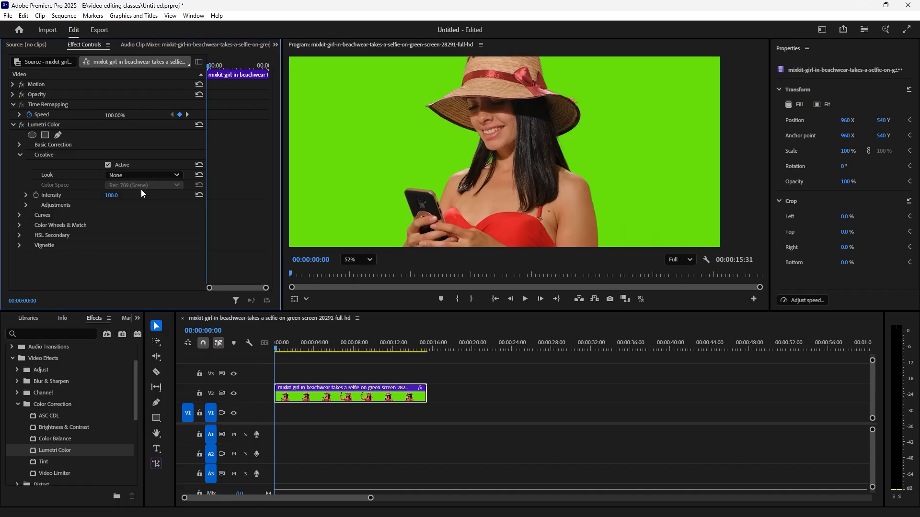
# Try the SL BLUE STEEL look and the SL IRON LDR look on the clip
pyautogui.click(174, 175)
pyautogui.scroll(-3, 149, 302)
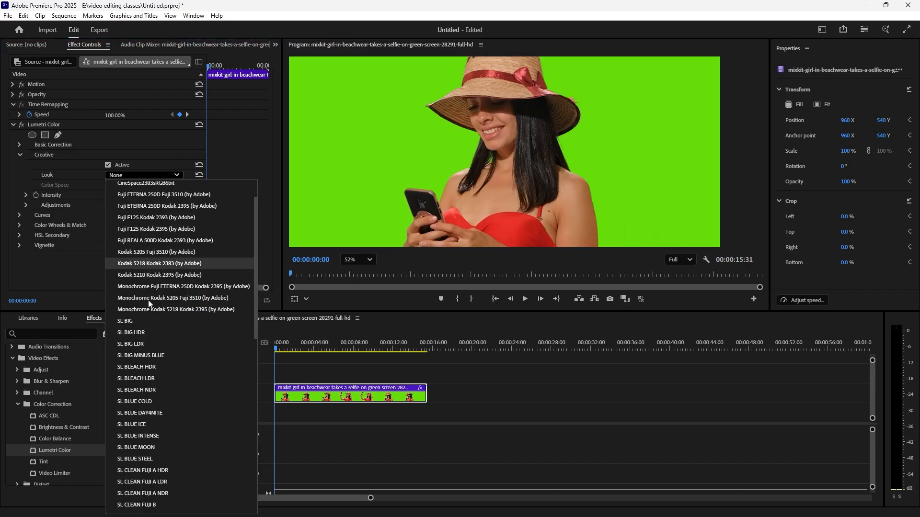
pyautogui.scroll(-3, 150, 302)
pyautogui.click(152, 378)
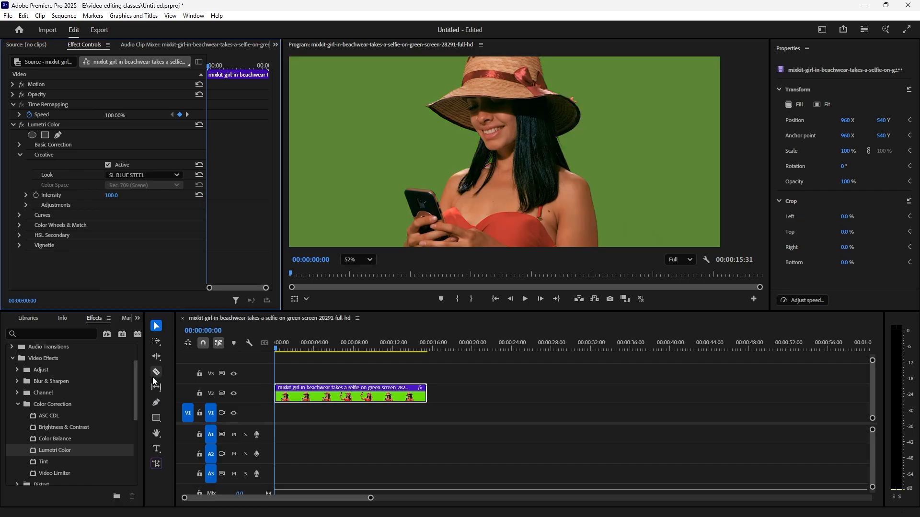
pyautogui.click(174, 174)
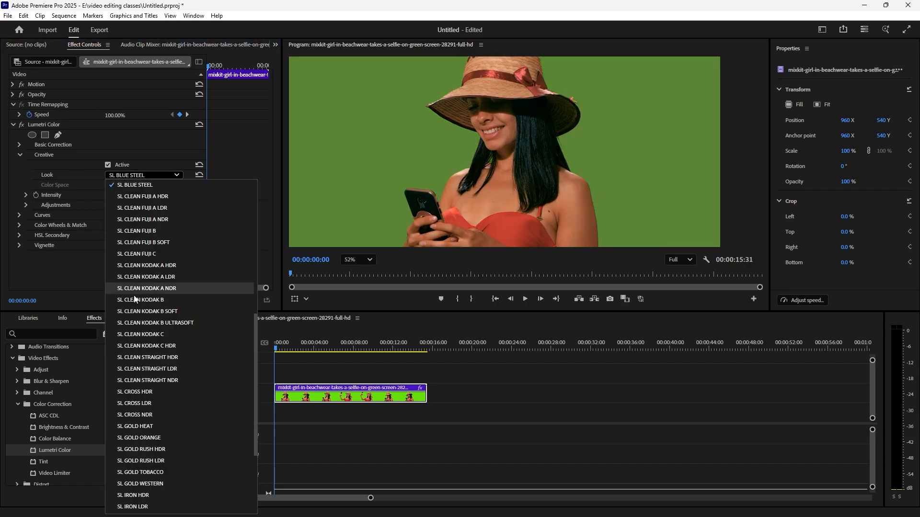
pyautogui.scroll(-3, 134, 392)
pyautogui.click(137, 417)
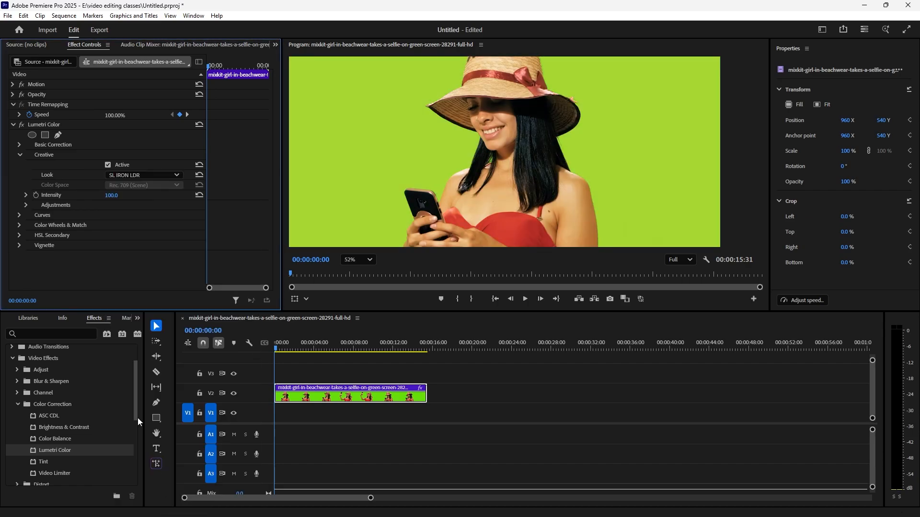
# Set the Creative look back to None in place of SL IRON LDR
pyautogui.click(175, 175)
pyautogui.scroll(1, 145, 245)
pyautogui.scroll(6, 144, 245)
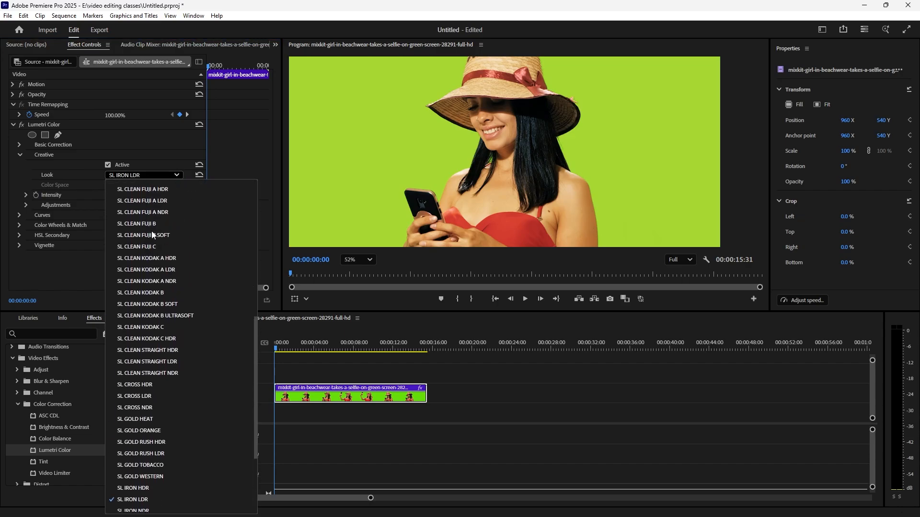
pyautogui.scroll(6, 154, 203)
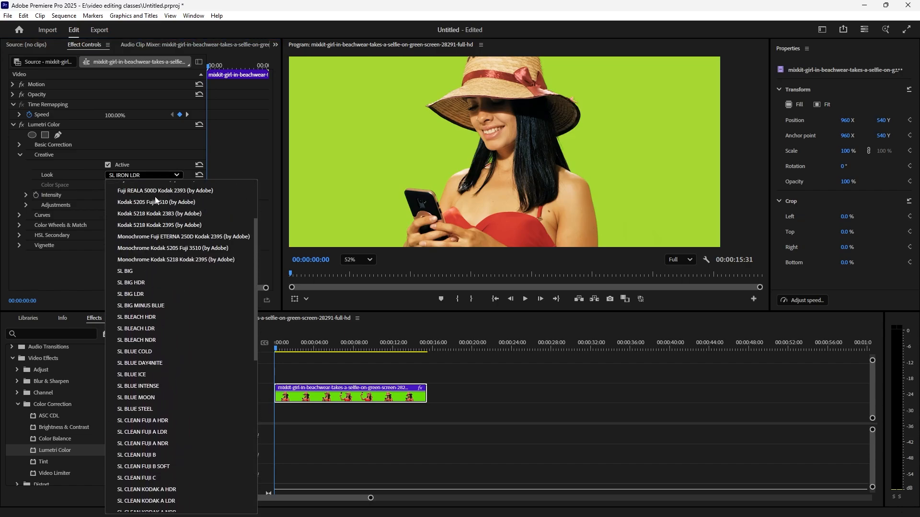
pyautogui.click(146, 190)
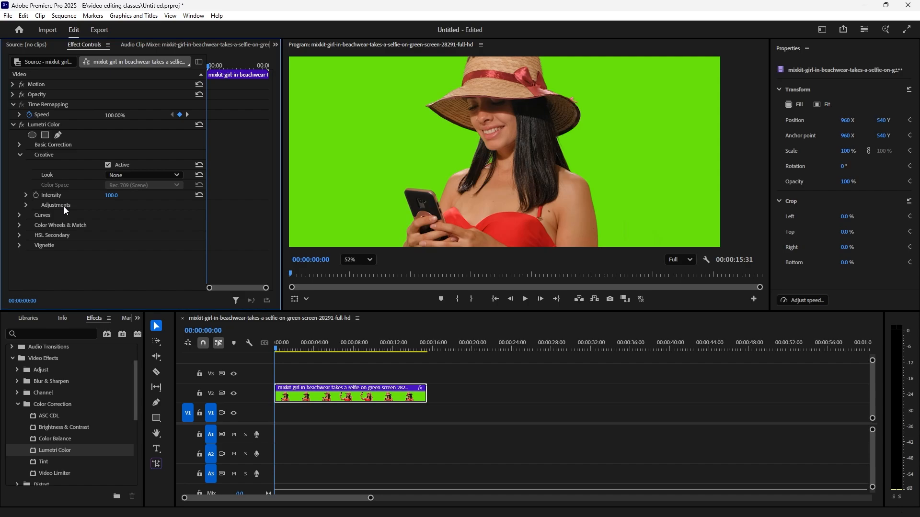
# Switch the Creative section off and back on, and expand and collapse the Curves section
pyautogui.click(107, 165)
pyautogui.click(108, 166)
pyautogui.click(19, 215)
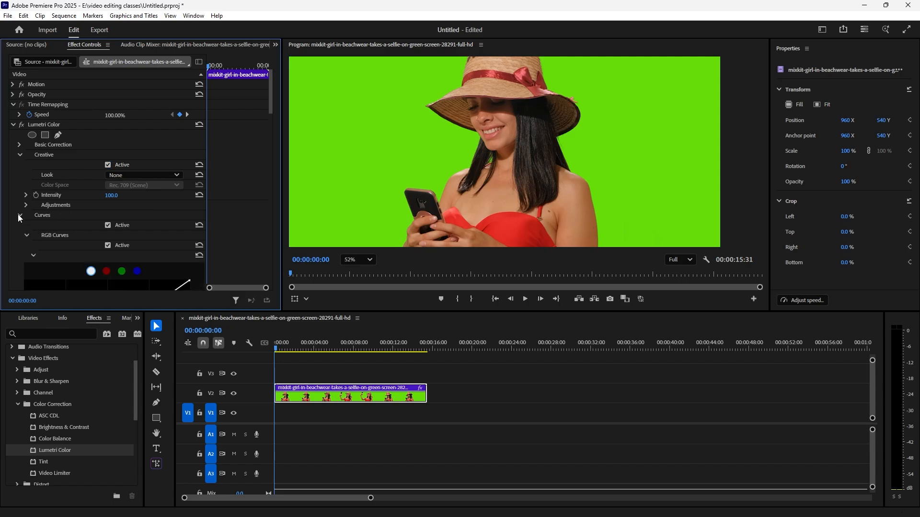
pyautogui.click(19, 215)
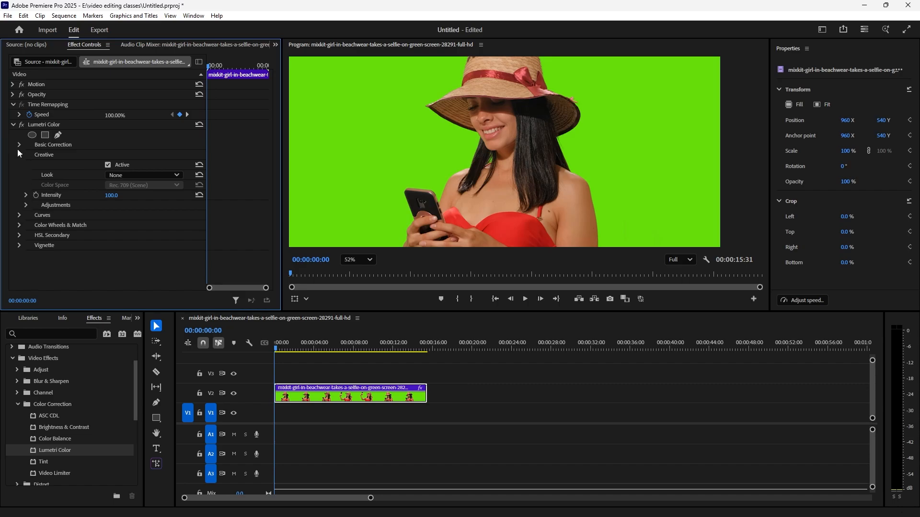
# Expand the Creative adjustments, try faded film values of 150 and 34, and return faded film to 0
pyautogui.click(26, 205)
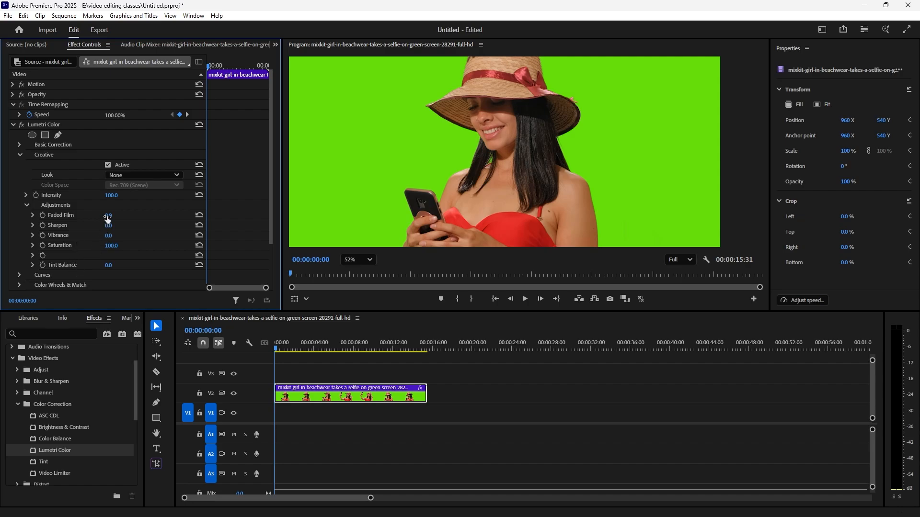
pyautogui.moveTo(109, 216); pyautogui.dragTo(180, 215)
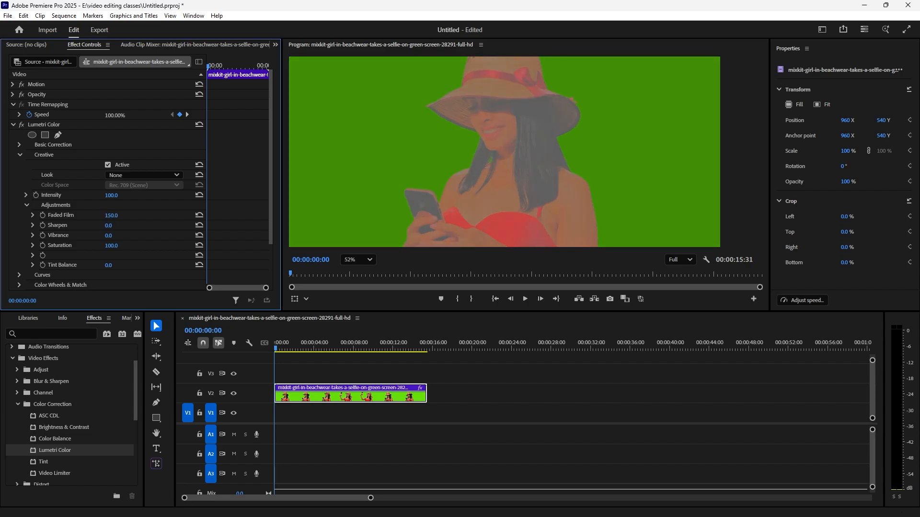
pyautogui.moveTo(109, 215); pyautogui.dragTo(53, 215)
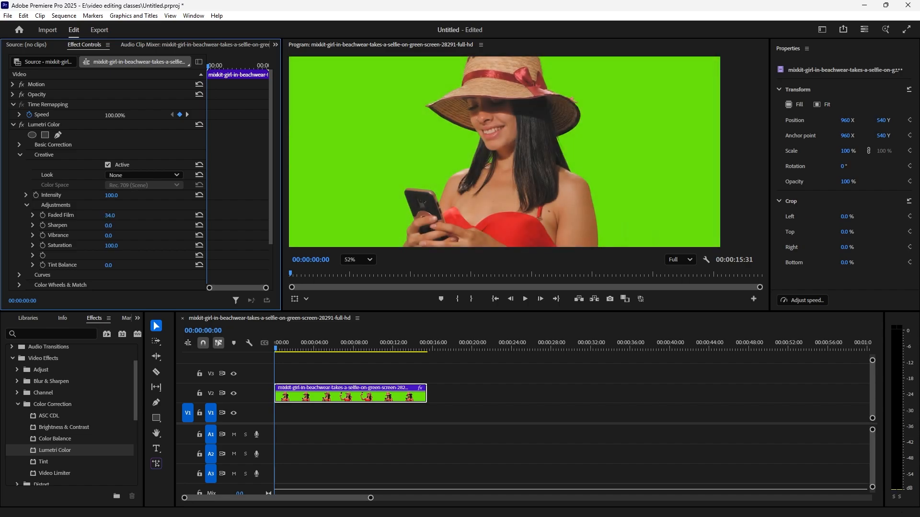
pyautogui.moveTo(119, 216); pyautogui.dragTo(76, 216)
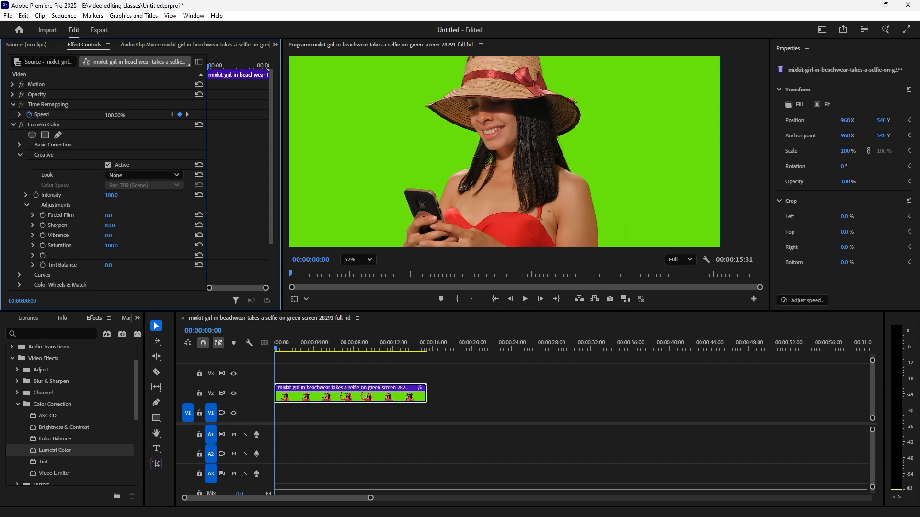
# Try sharpen values of 100 and -100 on a close-up of the face, and undo the sharpen changes
pyautogui.moveTo(107, 228); pyautogui.dragTo(550, 103)
pyautogui.scroll(8, 507, 118)
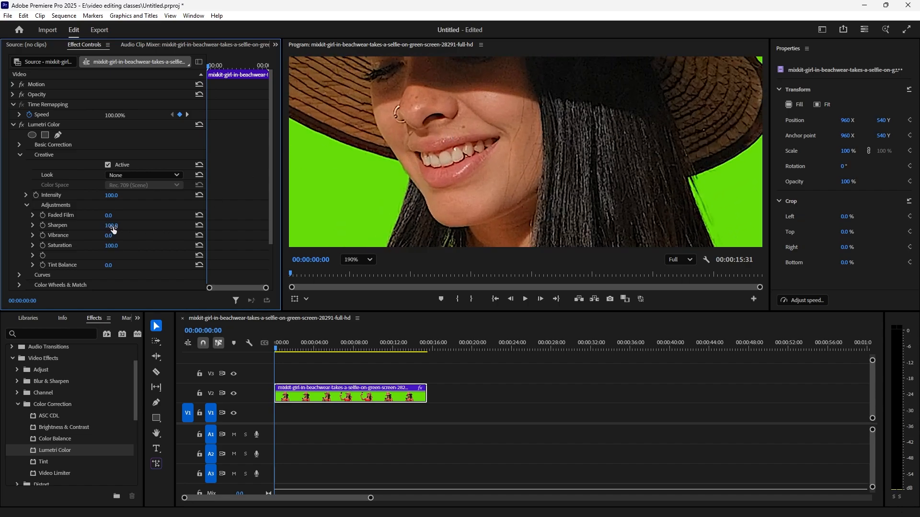
pyautogui.moveTo(111, 225); pyautogui.dragTo(48, 225)
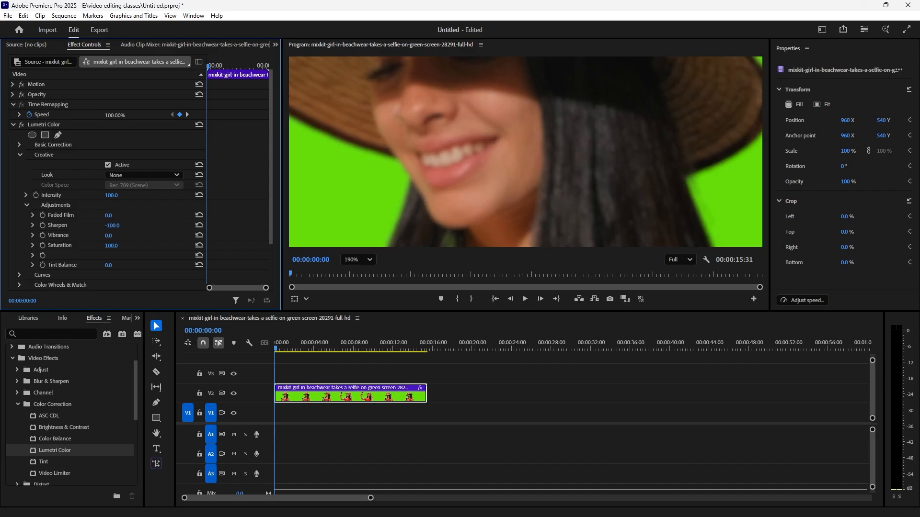
pyautogui.moveTo(48, 225); pyautogui.dragTo(149, 225)
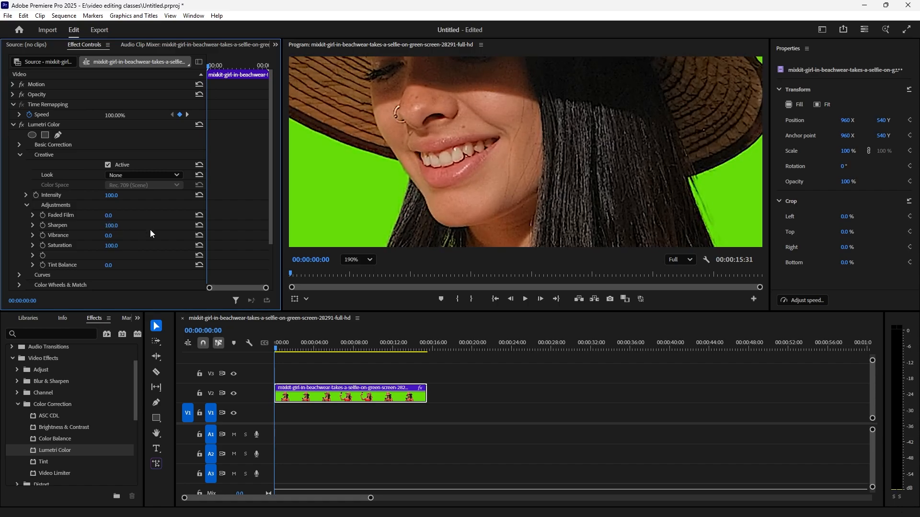
pyautogui.scroll(-1, 153, 225)
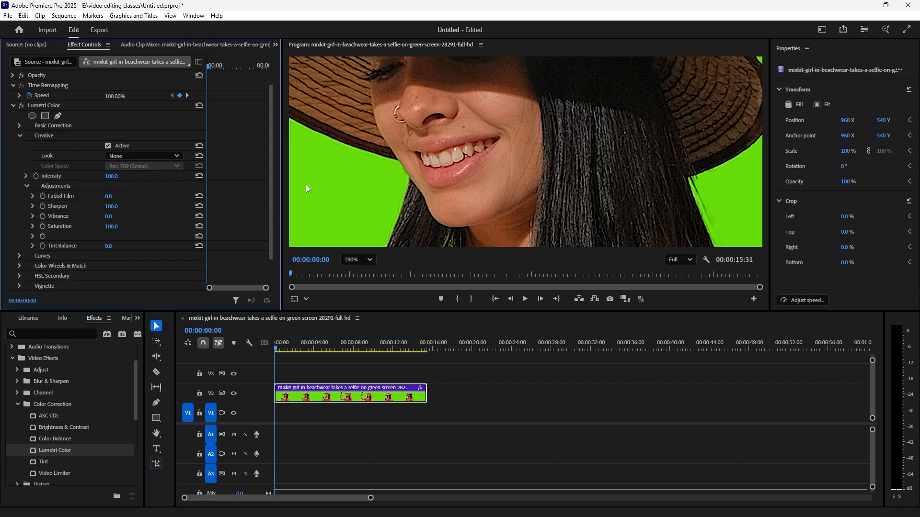
pyautogui.hotkey('ctrl', 'z')
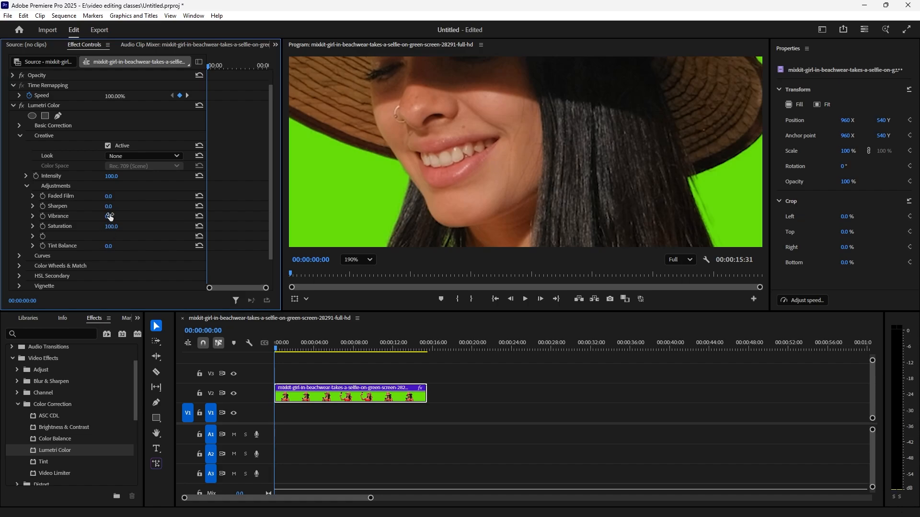
# Try a vibrance of 100, check it on the wider frame, and undo the vibrance change
pyautogui.moveTo(108, 218); pyautogui.dragTo(156, 218)
pyautogui.scroll(-3, 386, 188)
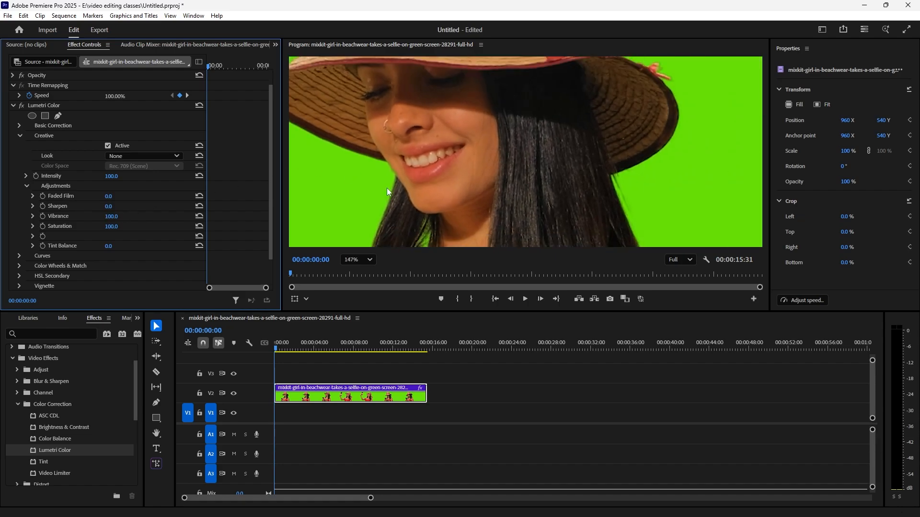
pyautogui.scroll(-2, 436, 185)
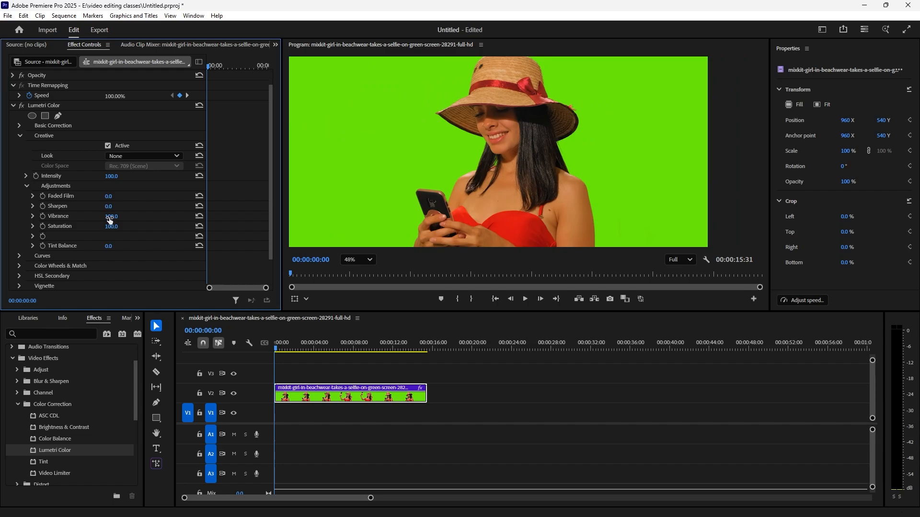
pyautogui.hotkey('ctrl', 'z')
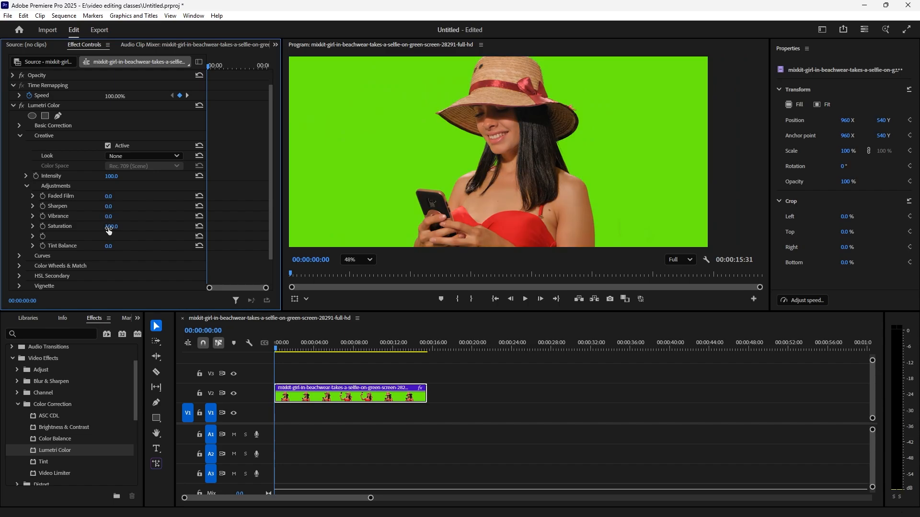
# Try a saturation of 75 and a lower value, and undo the saturation changes
pyautogui.click(108, 226)
pyautogui.write('75')
pyautogui.press('Return')
pyautogui.moveTo(109, 227); pyautogui.dragTo(72, 227)
pyautogui.hotkey('ctrl', 'z')
# Try raising the tint balance in the Creative adjustments and undo the change
pyautogui.moveTo(107, 247)
pyautogui.mouseDown()
pyautogui.moveTo(136, 246)
pyautogui.moveTo(81, 246)
pyautogui.moveTo(162, 246)
pyautogui.moveTo(116, 247)
pyautogui.mouseUp()
pyautogui.hotkey('ctrl', 'z')
pyautogui.scroll(-2, 126, 200)
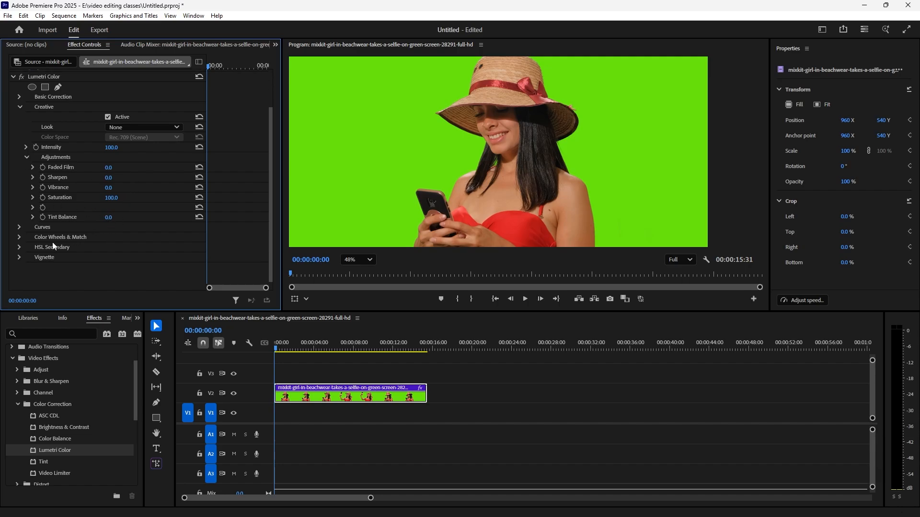
# Open the Lumetri Curves section and look through the red, green, blue and white RGB curves
pyautogui.click(19, 226)
pyautogui.scroll(-5, 108, 202)
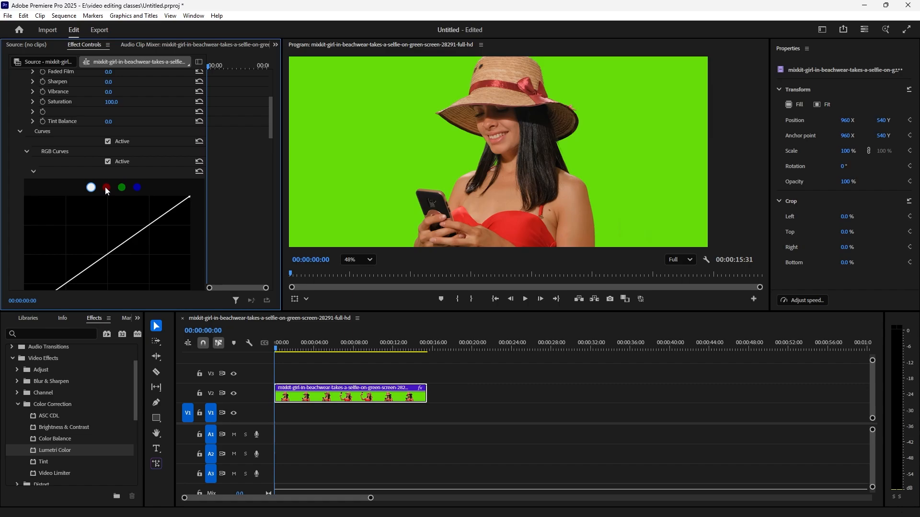
pyautogui.click(106, 188)
pyautogui.click(121, 187)
pyautogui.click(137, 188)
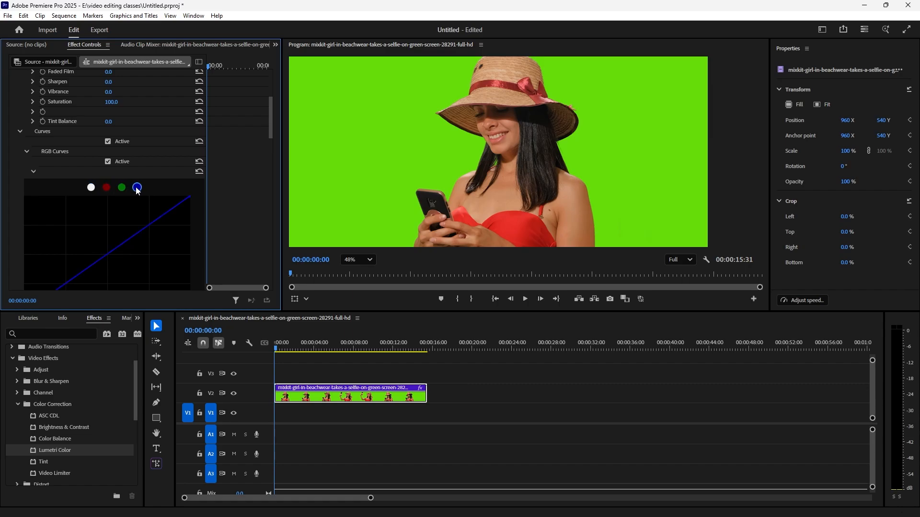
pyautogui.click(91, 187)
# Try raising the lower part of the white RGB curve to brighten the clip, and reset the curve
pyautogui.scroll(-1, 144, 206)
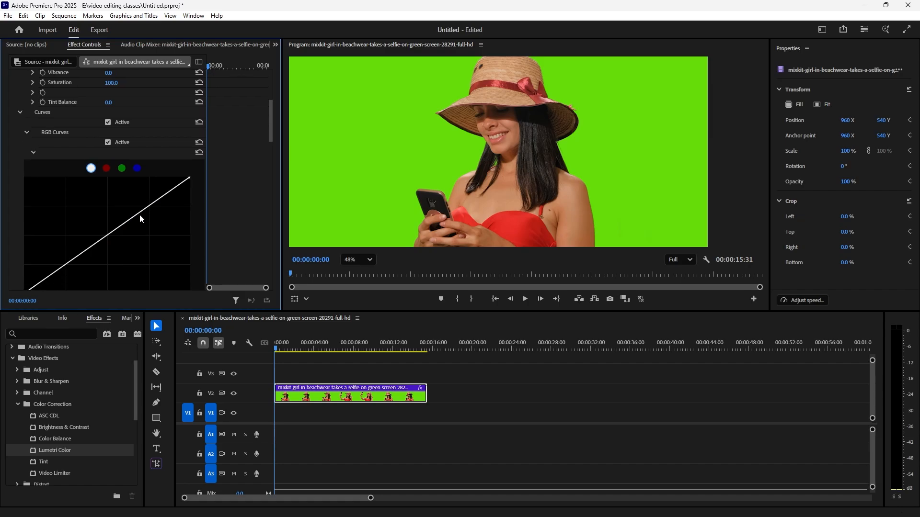
pyautogui.scroll(-1, 98, 237)
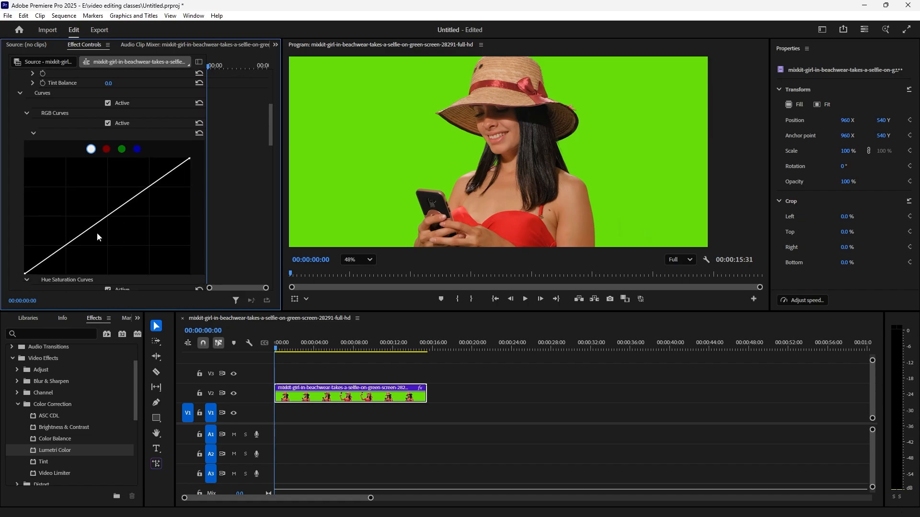
pyautogui.scroll(-2, 97, 236)
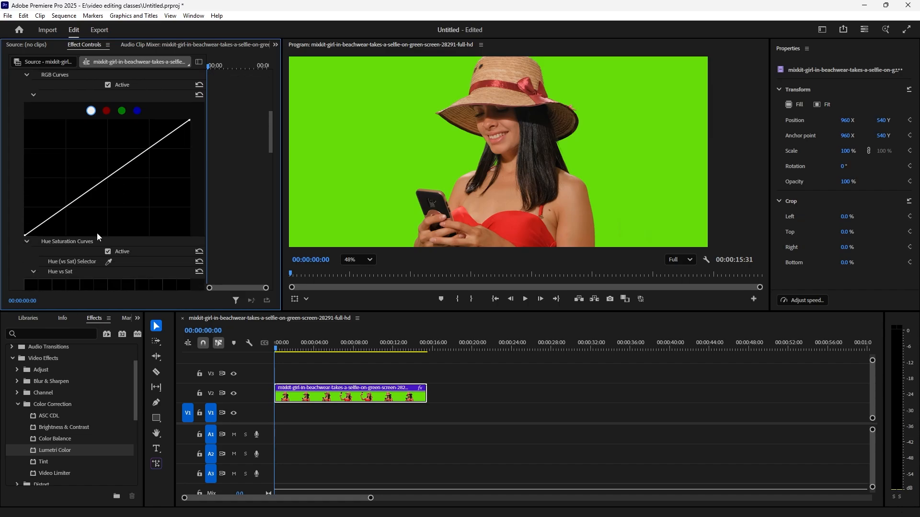
pyautogui.click(77, 198)
pyautogui.moveTo(77, 198)
pyautogui.mouseDown()
pyautogui.moveTo(59, 154)
pyautogui.moveTo(70, 180)
pyautogui.moveTo(117, 207)
pyautogui.moveTo(153, 186)
pyautogui.moveTo(72, 156)
pyautogui.moveTo(70, 187)
pyautogui.mouseUp()
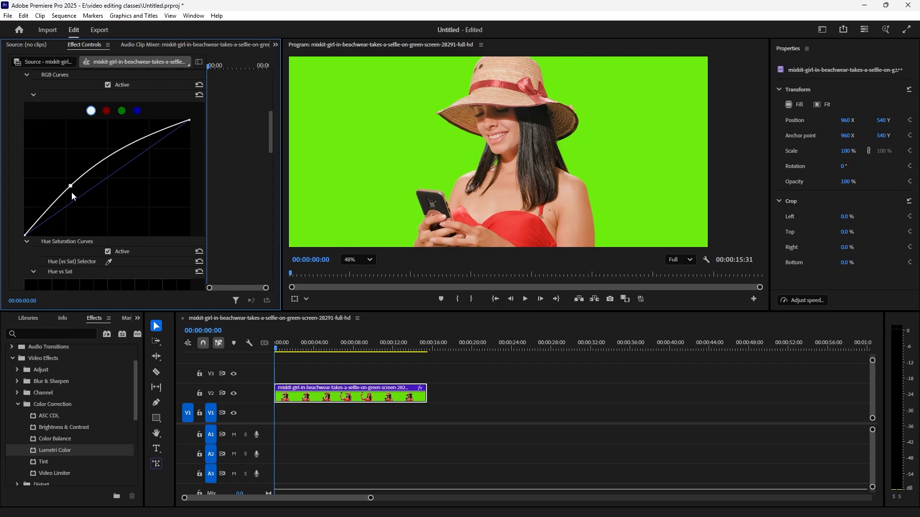
pyautogui.doubleClick(71, 191)
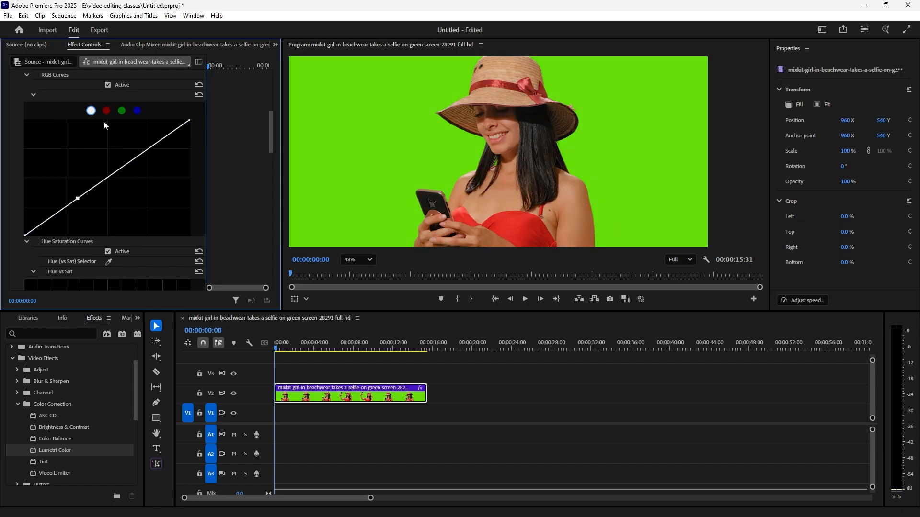
# Try raising the red curve's black point to the maximum, restore it, and test the white point and midpoint
pyautogui.click(106, 111)
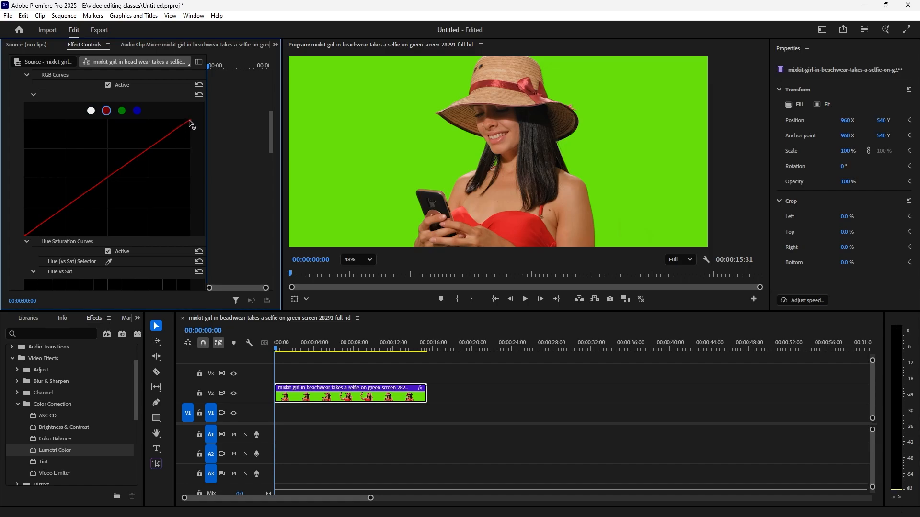
pyautogui.moveTo(189, 123)
pyautogui.mouseDown()
pyautogui.moveTo(191, 247)
pyautogui.moveTo(190, 110)
pyautogui.mouseUp()
pyautogui.moveTo(26, 237); pyautogui.dragTo(21, 108)
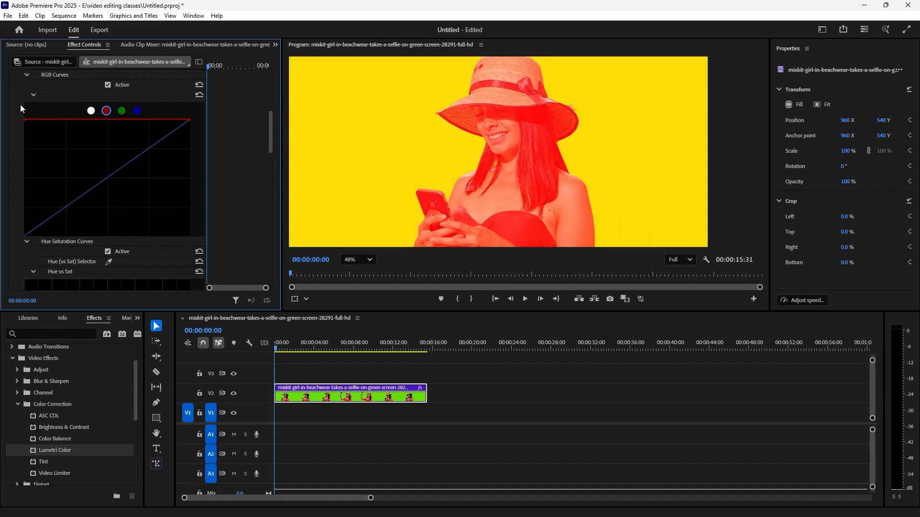
pyautogui.moveTo(20, 104); pyautogui.dragTo(13, 238)
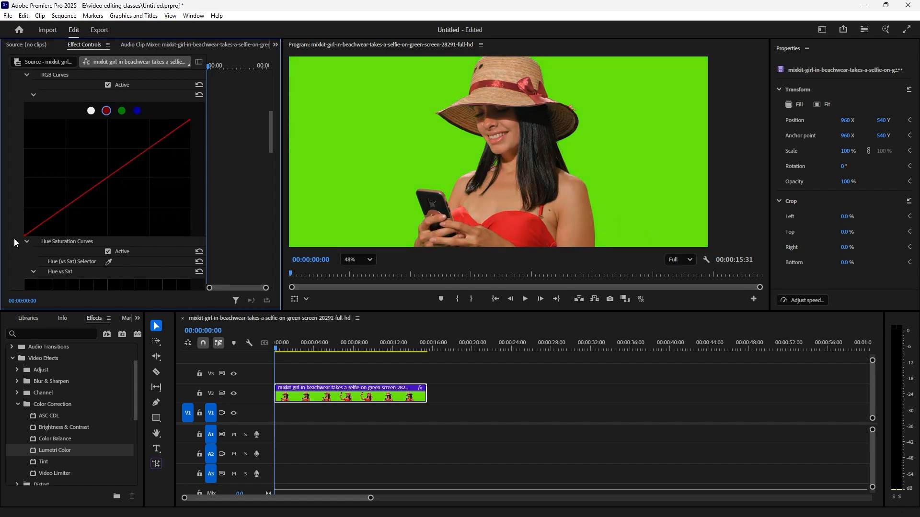
pyautogui.moveTo(190, 120); pyautogui.dragTo(190, 98)
pyautogui.moveTo(112, 177); pyautogui.dragTo(130, 162)
# Try raising the green curve's black point to the maximum, restore it, and undo a midpoint shift
pyautogui.click(124, 110)
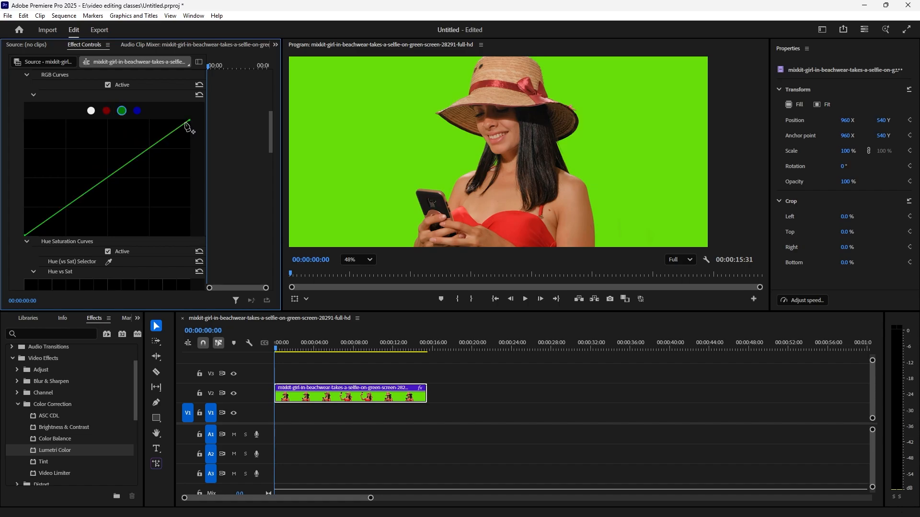
pyautogui.moveTo(191, 123)
pyautogui.mouseDown()
pyautogui.moveTo(192, 238)
pyautogui.moveTo(190, 120)
pyautogui.mouseUp()
pyautogui.moveTo(25, 235); pyautogui.dragTo(28, 117)
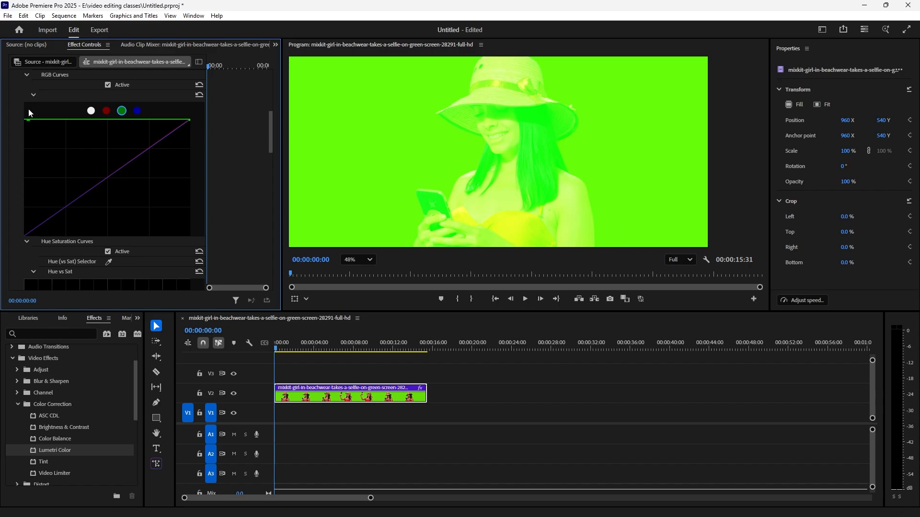
pyautogui.moveTo(28, 118); pyautogui.dragTo(22, 241)
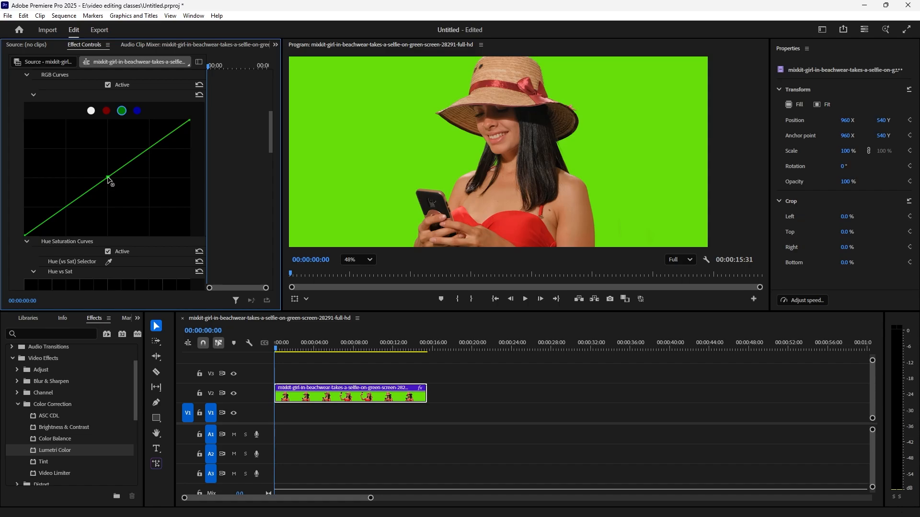
pyautogui.moveTo(109, 180); pyautogui.dragTo(155, 190)
pyautogui.hotkey('ctrl', 'z')
# Try moving the blue curve's end points and bending its upper part downward, and undo the bend
pyautogui.click(140, 110)
pyautogui.moveTo(190, 120)
pyautogui.mouseDown()
pyautogui.moveTo(202, 246)
pyautogui.moveTo(201, 107)
pyautogui.mouseUp()
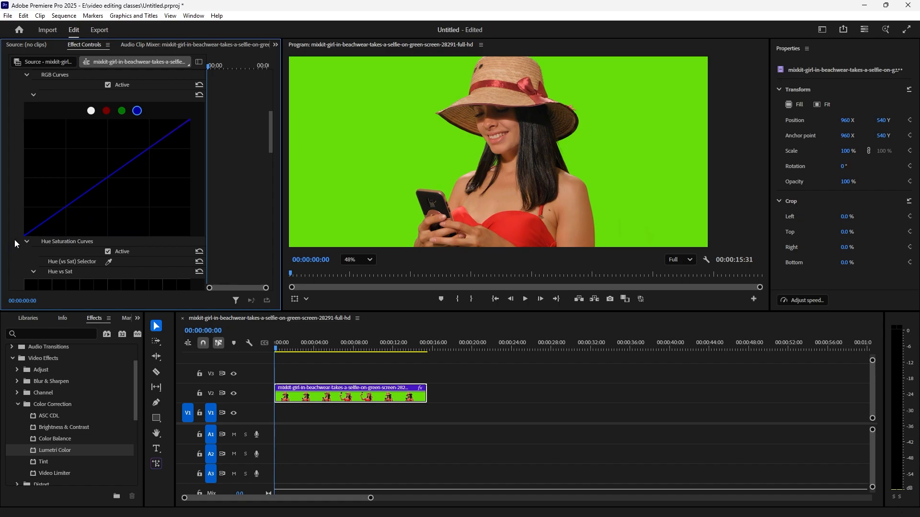
pyautogui.moveTo(24, 236); pyautogui.dragTo(13, 255)
pyautogui.moveTo(150, 153); pyautogui.dragTo(171, 142)
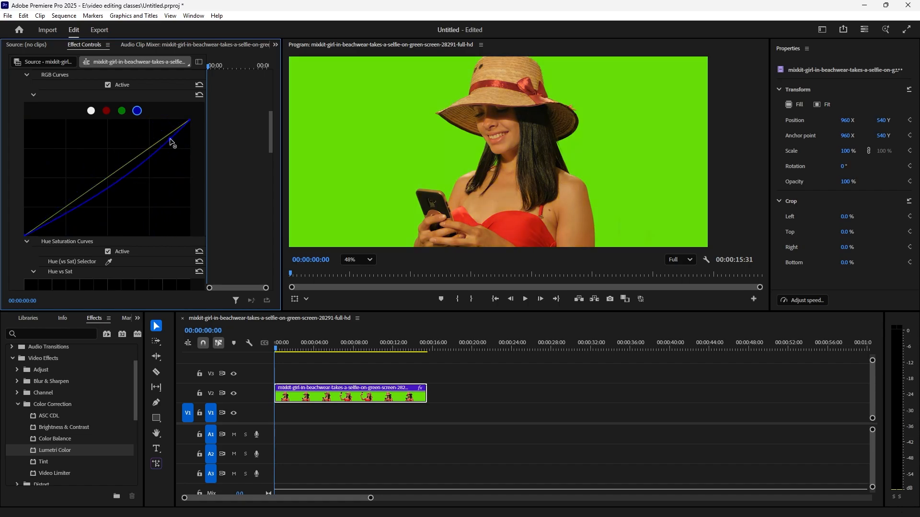
pyautogui.hotkey('ctrl', 'z')
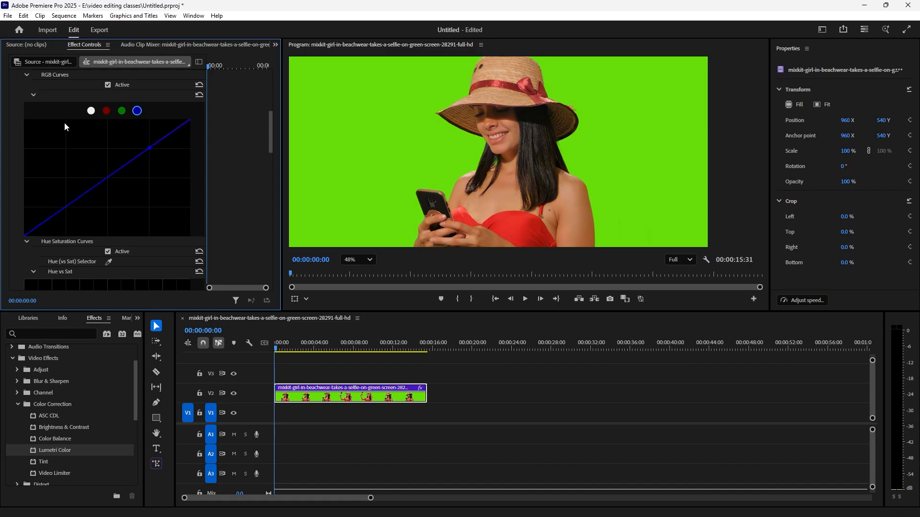
pyautogui.click(34, 96)
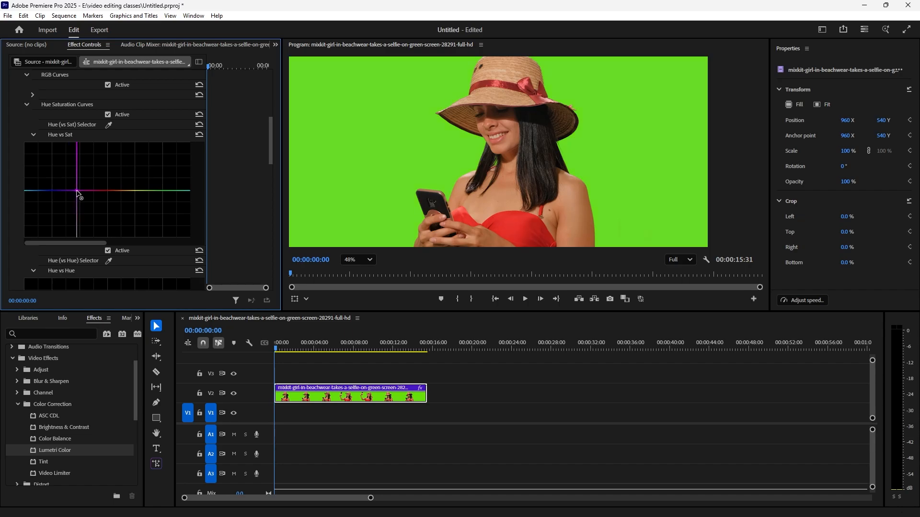
# Add red and yellow control points on the Hue vs Sat curve and raise the orange range between them
pyautogui.click(107, 191)
pyautogui.moveTo(108, 192); pyautogui.dragTo(112, 192)
pyautogui.click(133, 191)
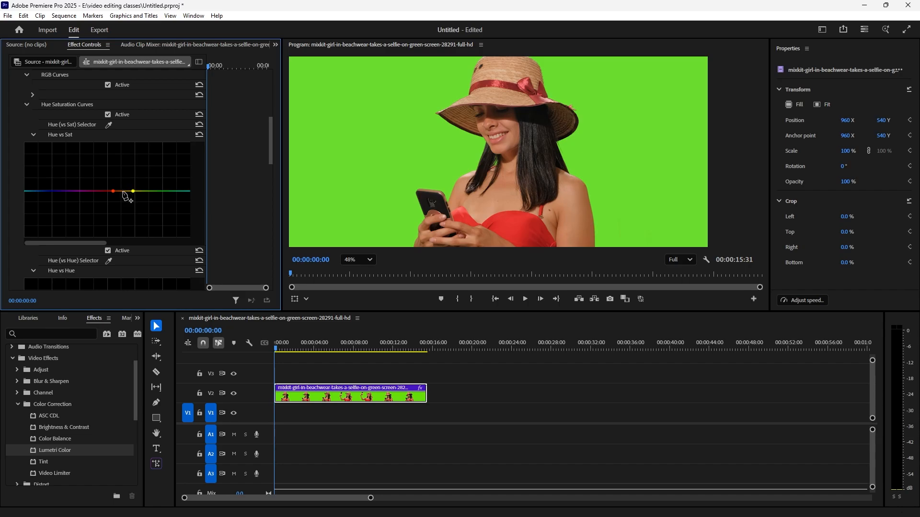
pyautogui.moveTo(123, 193); pyautogui.dragTo(125, 158)
# Widen the Hue vs Sat boost by moving its red-side control point outward, and shift its peak from orange toward red
pyautogui.moveTo(133, 191); pyautogui.dragTo(97, 188)
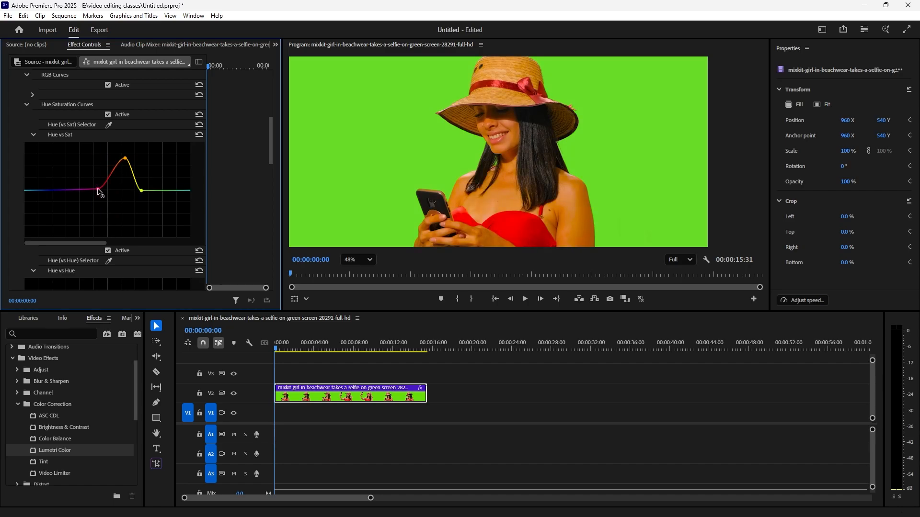
pyautogui.moveTo(125, 160); pyautogui.dragTo(116, 163)
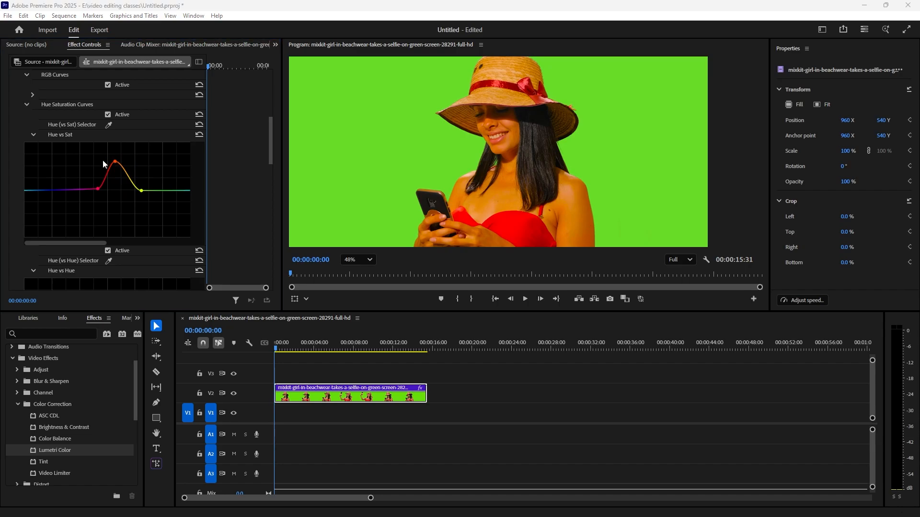
pyautogui.click(102, 159)
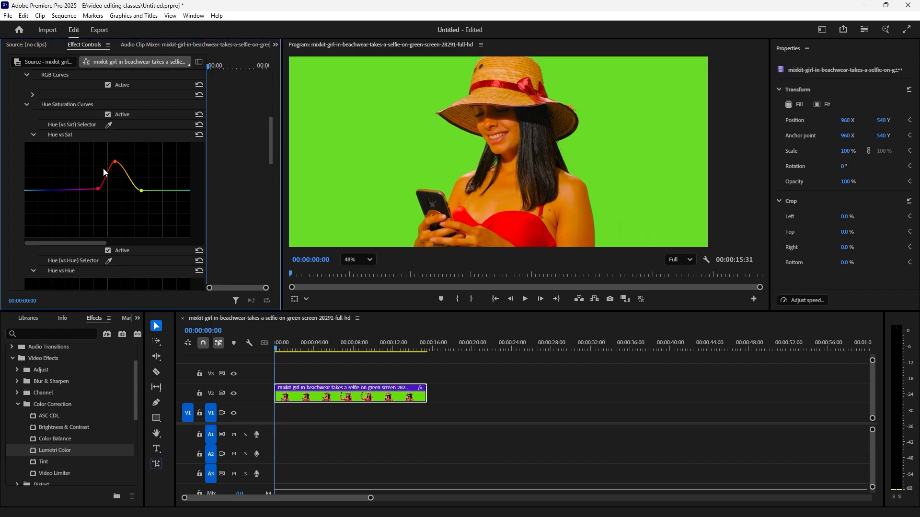
pyautogui.moveTo(142, 192)
pyautogui.mouseDown()
pyautogui.moveTo(114, 194)
pyautogui.moveTo(137, 193)
pyautogui.mouseUp()
pyautogui.click(34, 134)
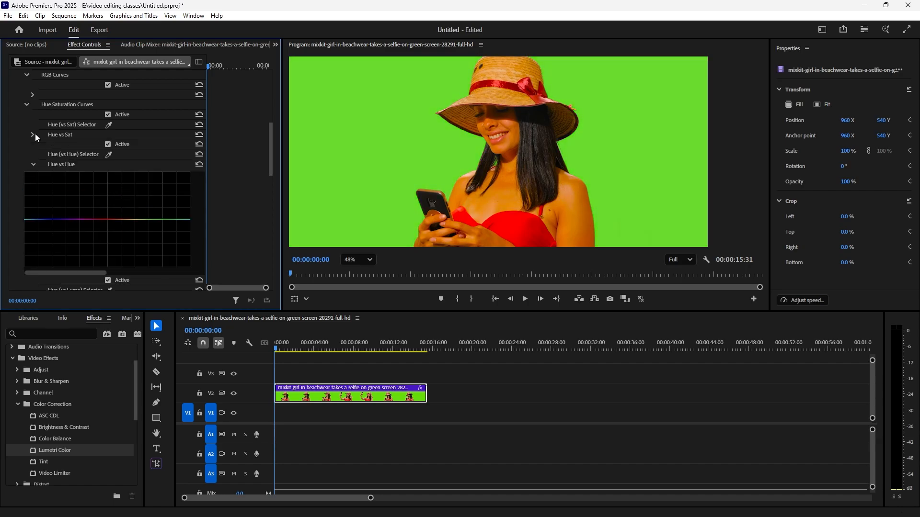
# Lower the whole Luma vs Sat curve with one control point and add a second point in the brighter range
pyautogui.click(34, 163)
pyautogui.scroll(-2, 53, 147)
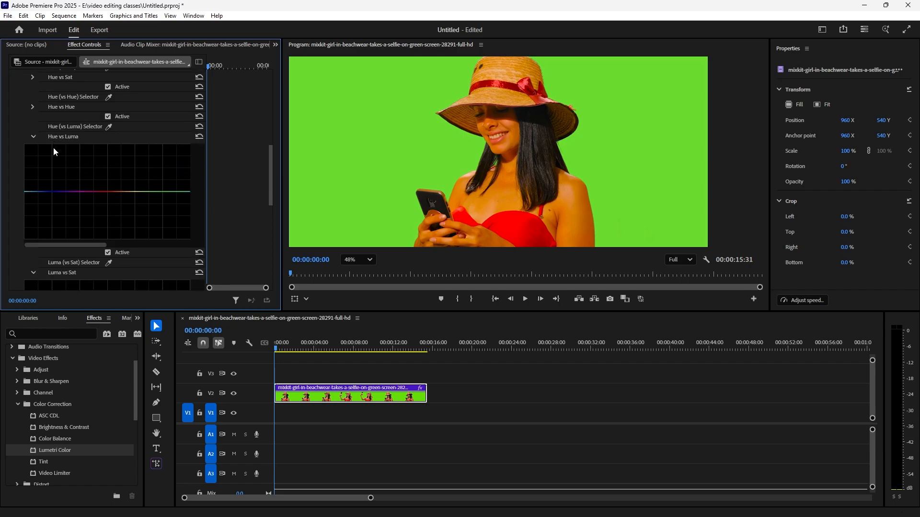
pyautogui.scroll(-4, 53, 148)
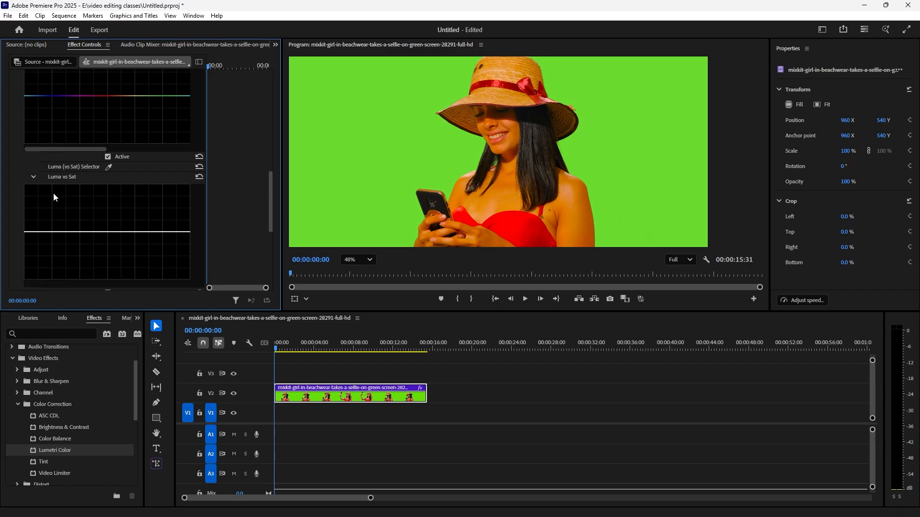
pyautogui.scroll(-2, 73, 162)
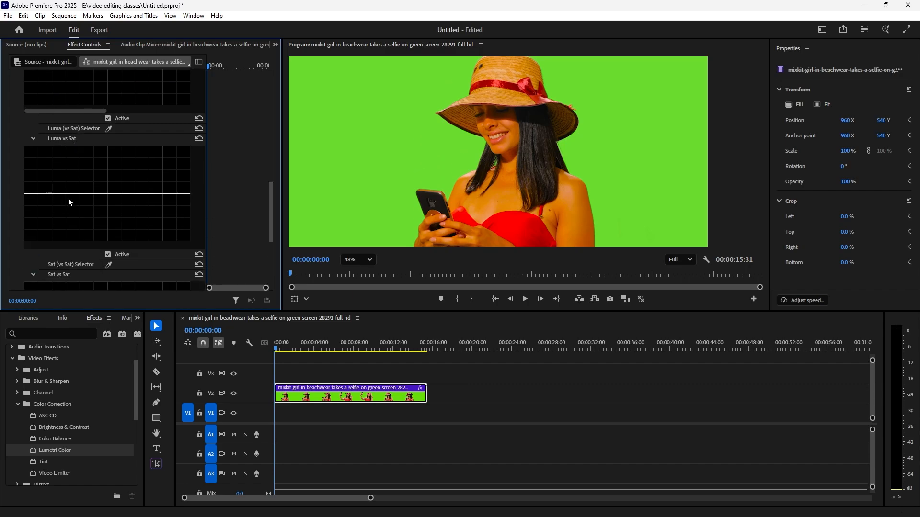
pyautogui.moveTo(77, 193)
pyautogui.mouseDown()
pyautogui.moveTo(76, 146)
pyautogui.moveTo(83, 208)
pyautogui.mouseUp()
pyautogui.click(128, 207)
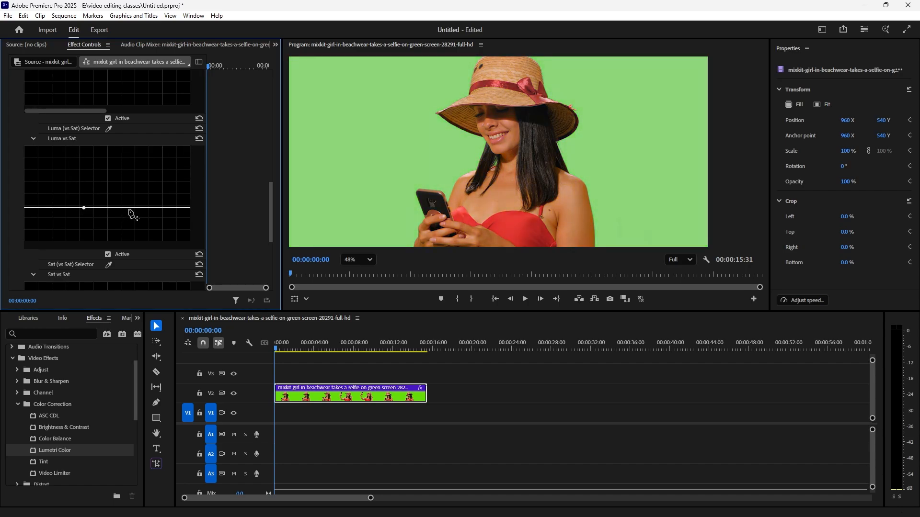
# Try a deep dip and a high peak between the two Luma vs Sat control points, and undo them
pyautogui.moveTo(107, 209); pyautogui.dragTo(109, 254)
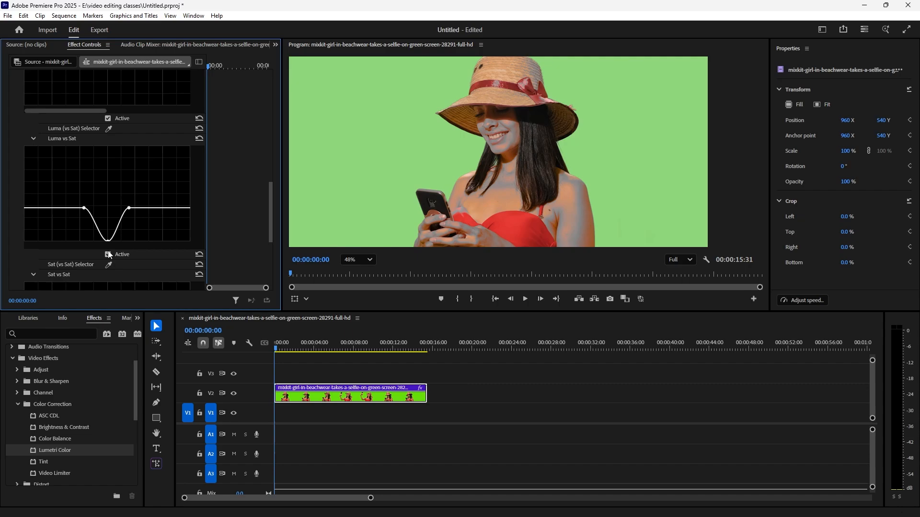
pyautogui.moveTo(109, 254); pyautogui.dragTo(103, 132)
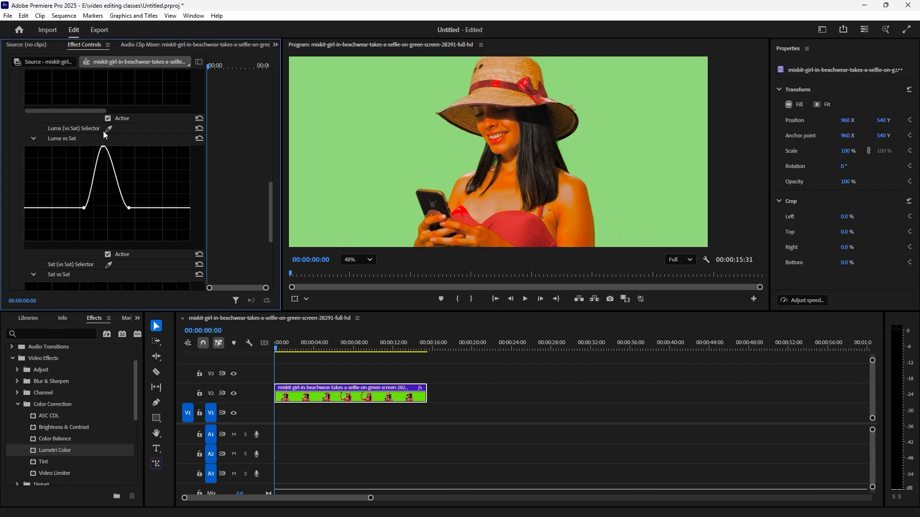
pyautogui.hotkey('ctrl', 'z')
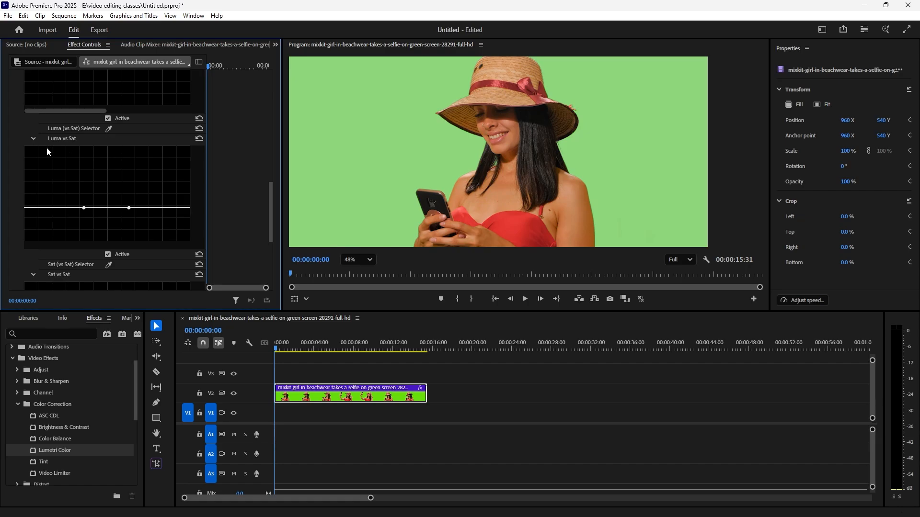
# Lower the whole Sat vs Sat curve, add a second control point, and raise a peak between the two points
pyautogui.click(33, 139)
pyautogui.scroll(-2, 33, 139)
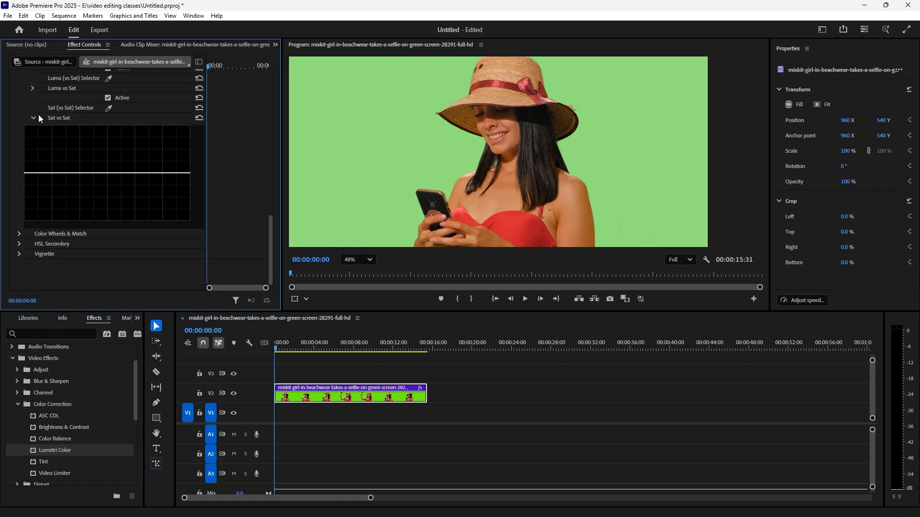
pyautogui.click(35, 119)
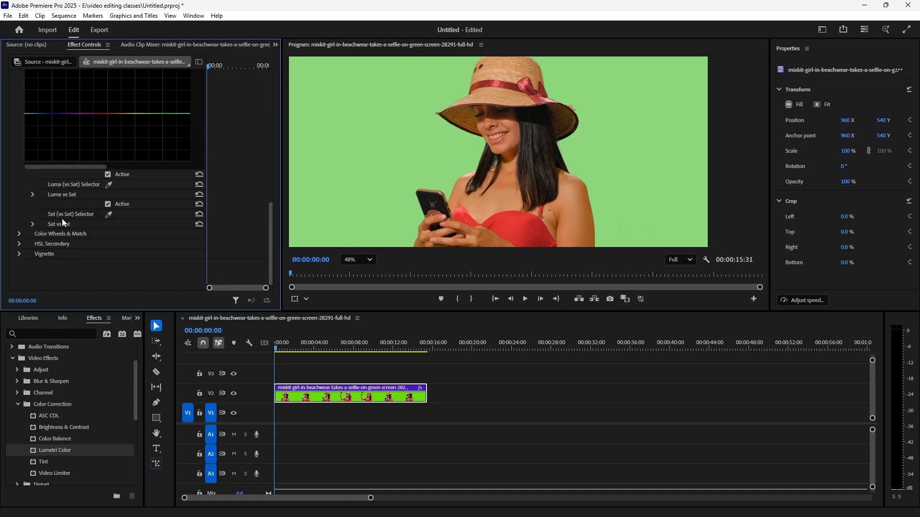
pyautogui.click(33, 225)
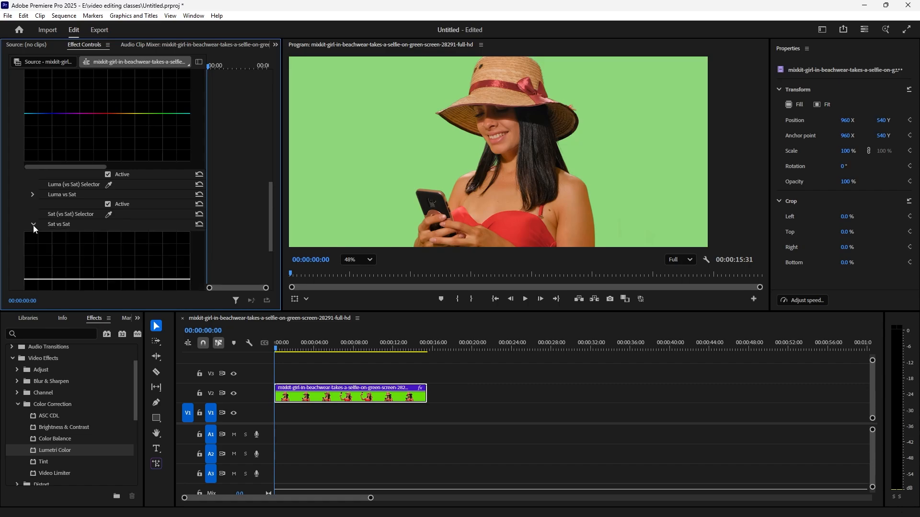
pyautogui.scroll(-2, 123, 223)
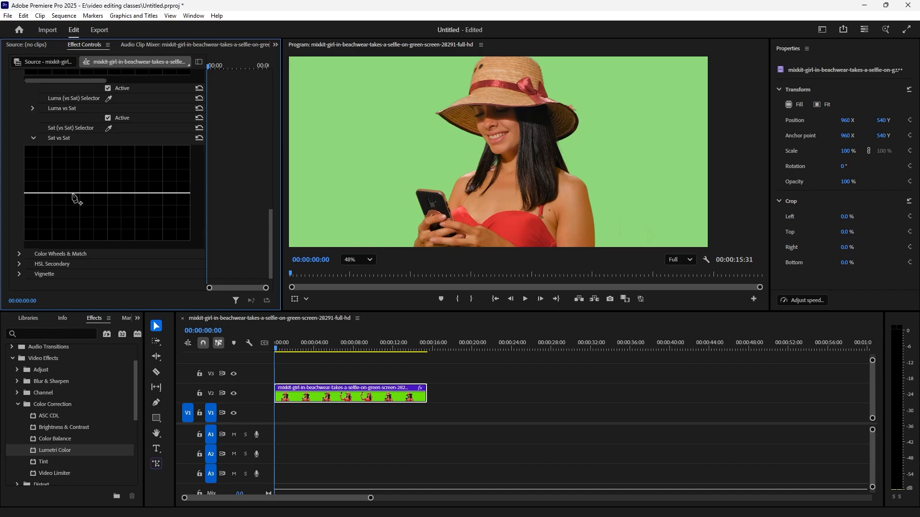
pyautogui.moveTo(73, 193); pyautogui.dragTo(78, 212)
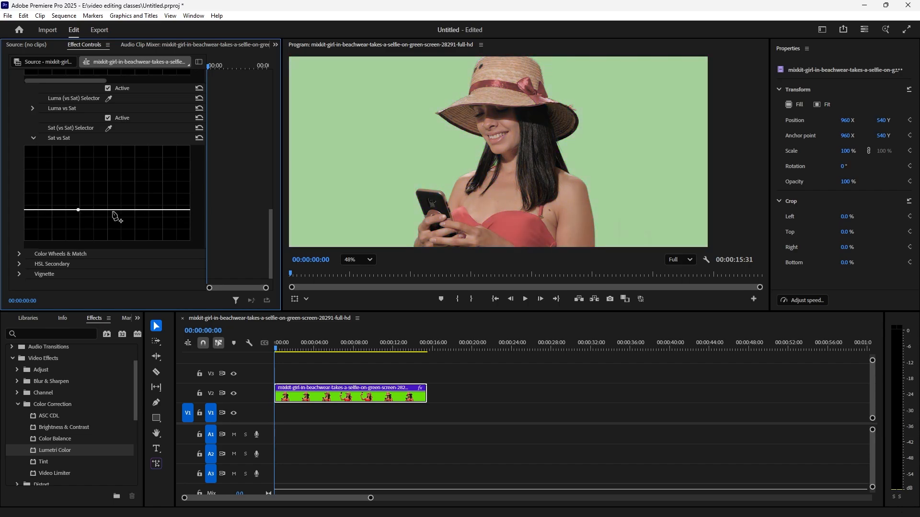
pyautogui.click(121, 210)
pyautogui.moveTo(102, 211); pyautogui.dragTo(103, 180)
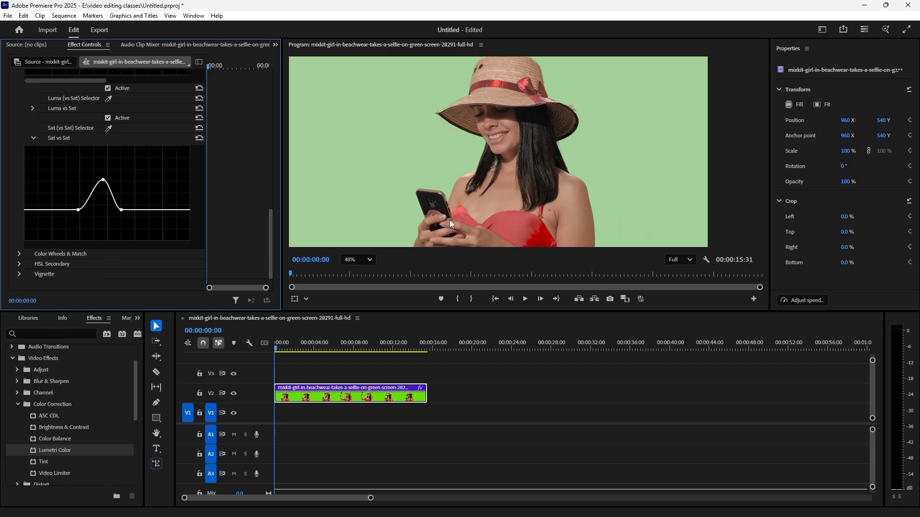
# Try moving the Sat vs Sat control point on the high-saturation side outward and down to the lowest level
pyautogui.scroll(5, 527, 247)
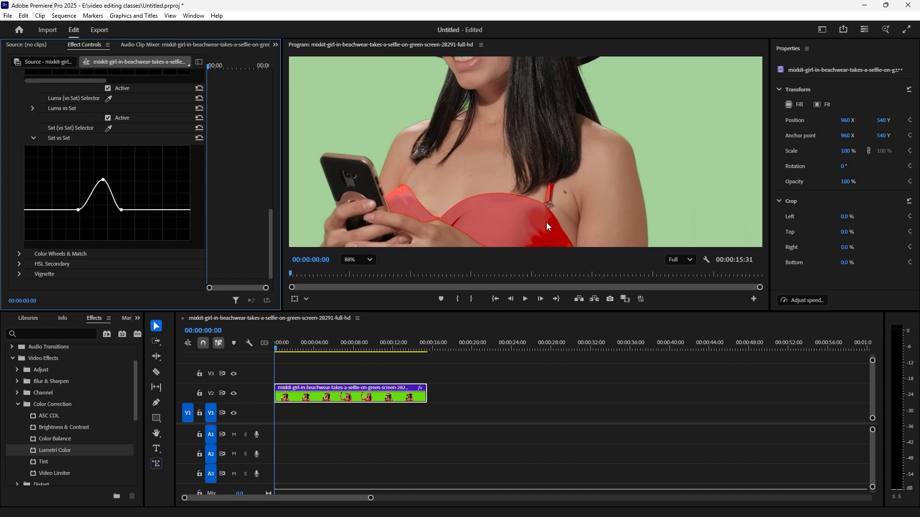
pyautogui.moveTo(122, 211); pyautogui.dragTo(136, 234)
pyautogui.scroll(-3, 407, 211)
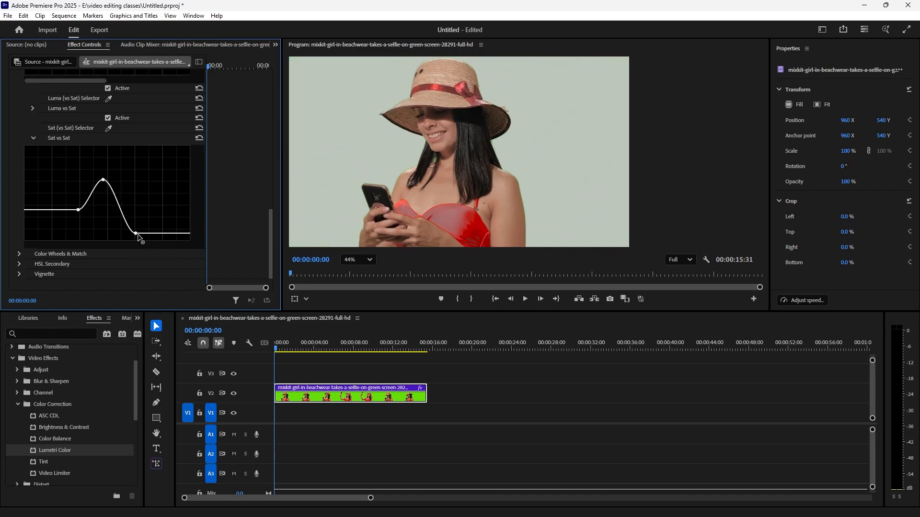
pyautogui.moveTo(136, 234)
pyautogui.mouseDown()
pyautogui.moveTo(137, 183)
pyautogui.moveTo(137, 243)
pyautogui.mouseUp()
# Undo all the Sat vs Sat edits back to a flat curve, and collapse the curve
pyautogui.hotkey('ctrl', 'z')
pyautogui.hotkey('ctrl', 'z')
pyautogui.hotkey('ctrl', 'z')
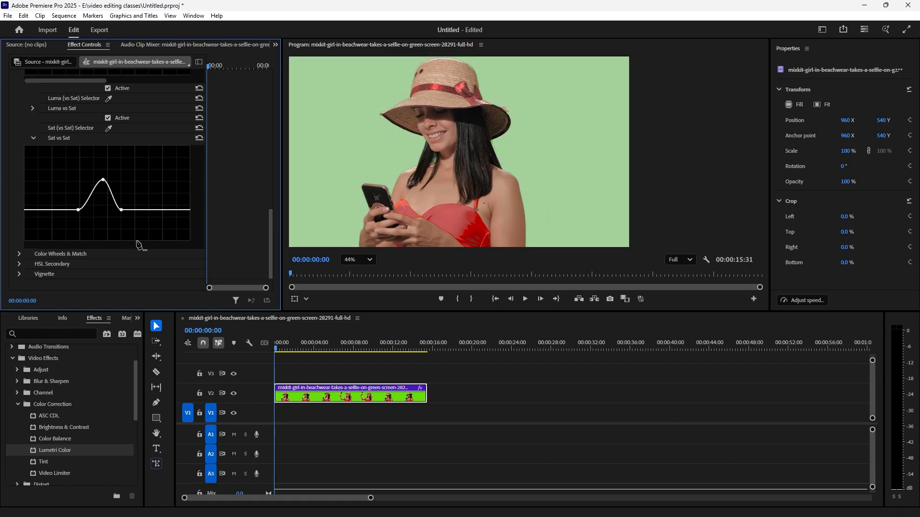
pyautogui.hotkey('ctrl', 'z')
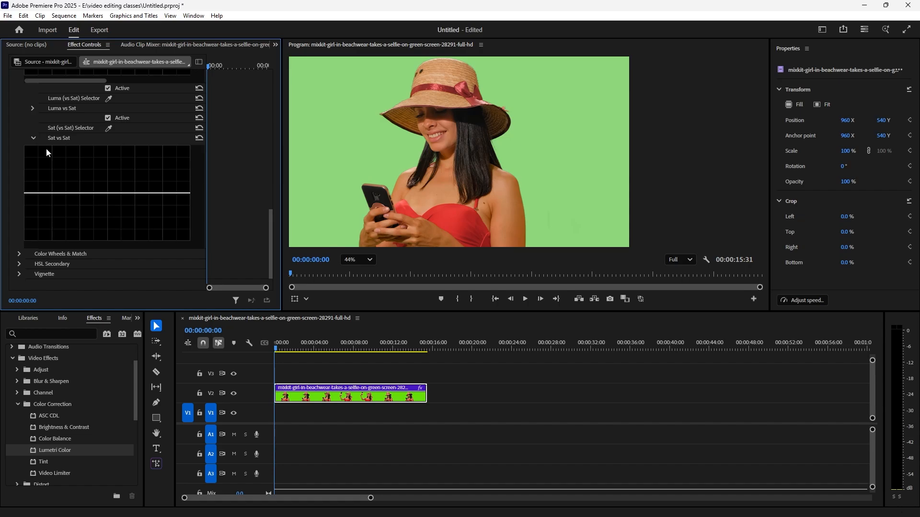
pyautogui.click(33, 139)
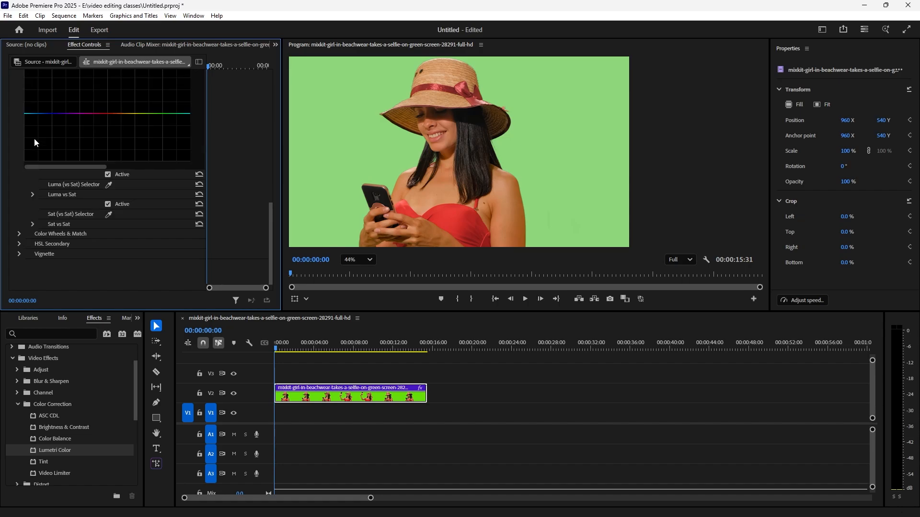
# Expand Color Wheels & Match and tint the midtones slightly toward red
pyautogui.click(19, 235)
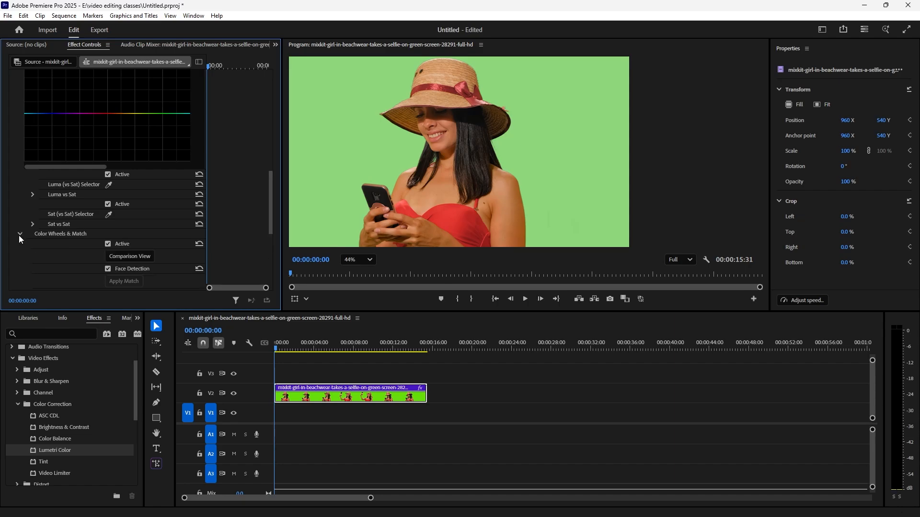
pyautogui.scroll(-2, 124, 229)
pyautogui.scroll(-3, 124, 232)
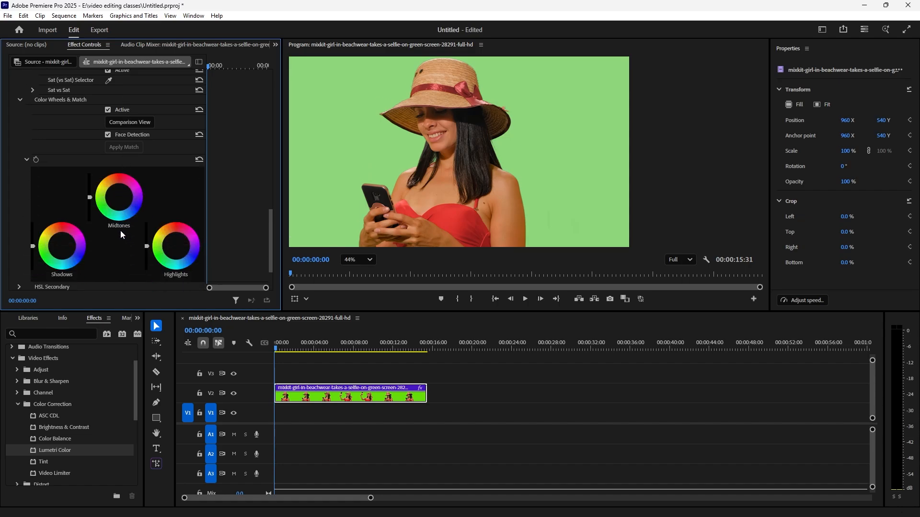
pyautogui.scroll(-1, 121, 234)
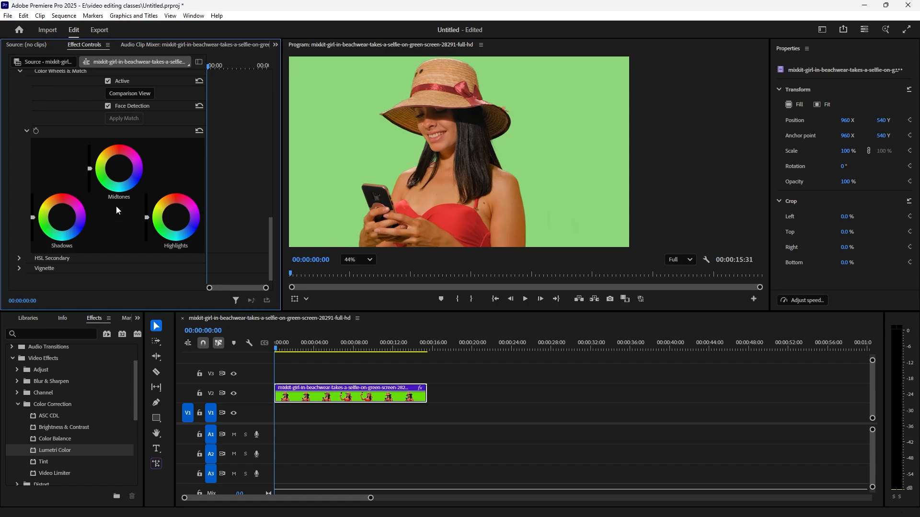
pyautogui.moveTo(120, 192)
pyautogui.scroll(-1, 170, 204)
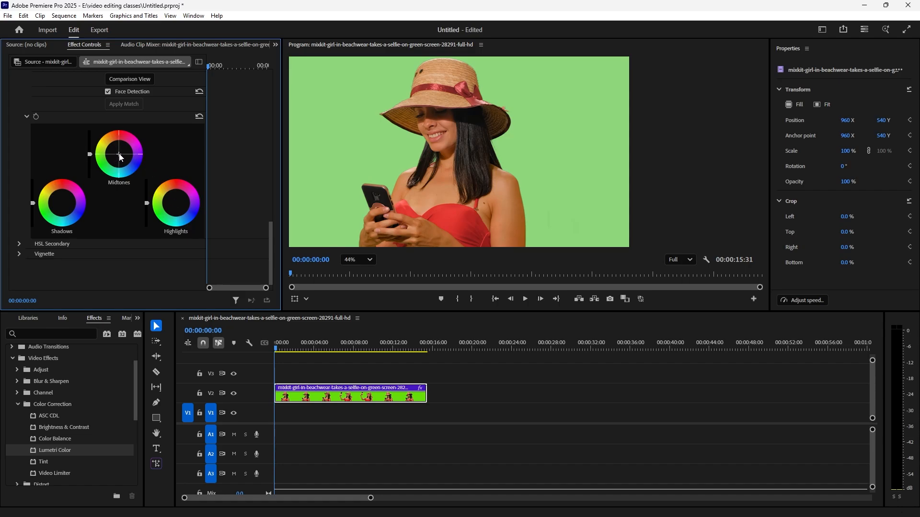
pyautogui.scroll(1, 129, 159)
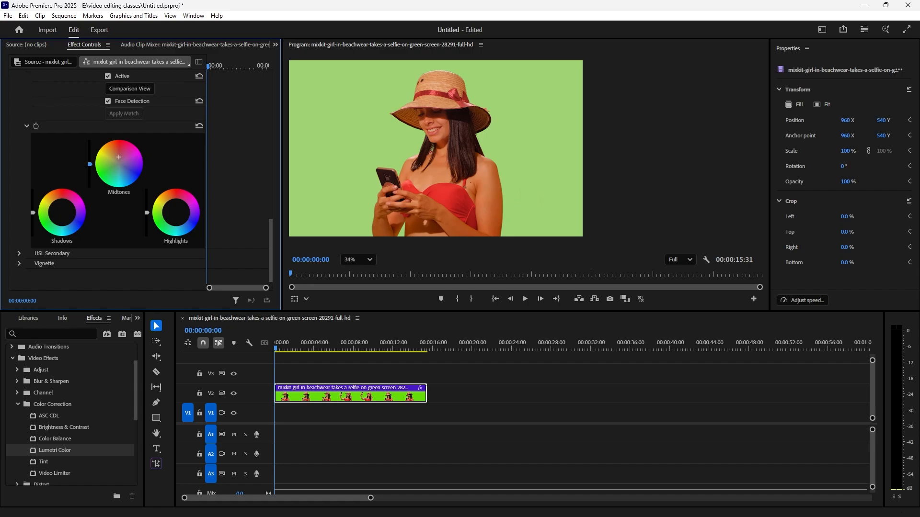
# Darken the midtones slightly, try a blue-violet midtone tint, and return the tint close to the wheel's centre
pyautogui.moveTo(91, 165)
pyautogui.mouseDown()
pyautogui.moveTo(89, 153)
pyautogui.moveTo(90, 168)
pyautogui.mouseUp()
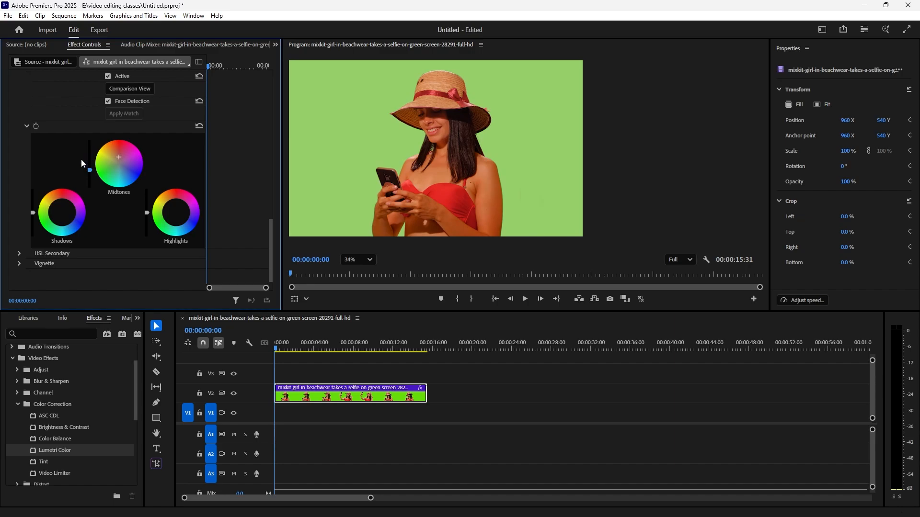
pyautogui.click(138, 166)
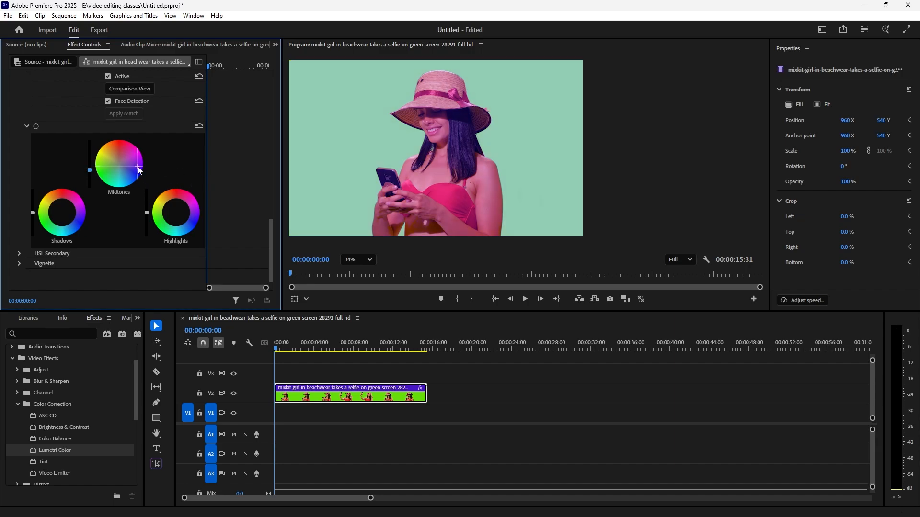
pyautogui.moveTo(138, 165); pyautogui.dragTo(119, 166)
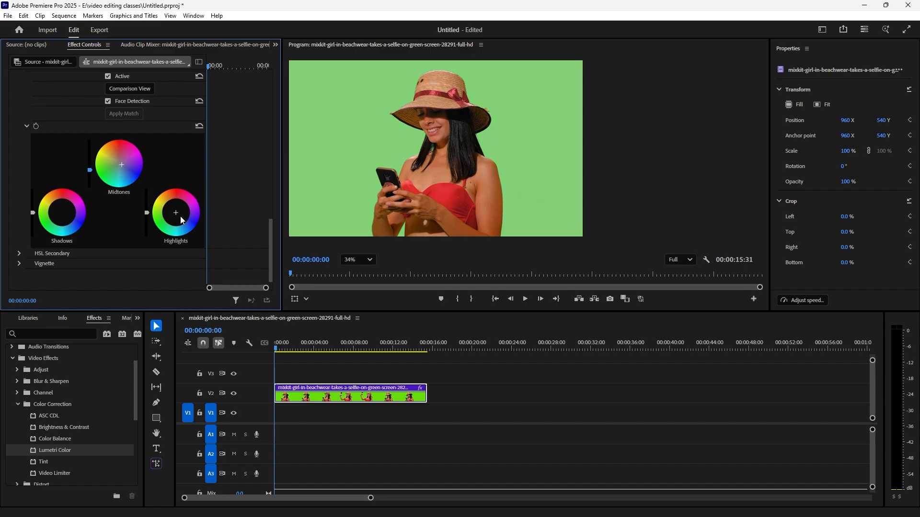
# Tint the highlights slightly toward orange-yellow, and try darker and brighter highlight levels before resetting the level
pyautogui.moveTo(177, 195); pyautogui.dragTo(176, 206)
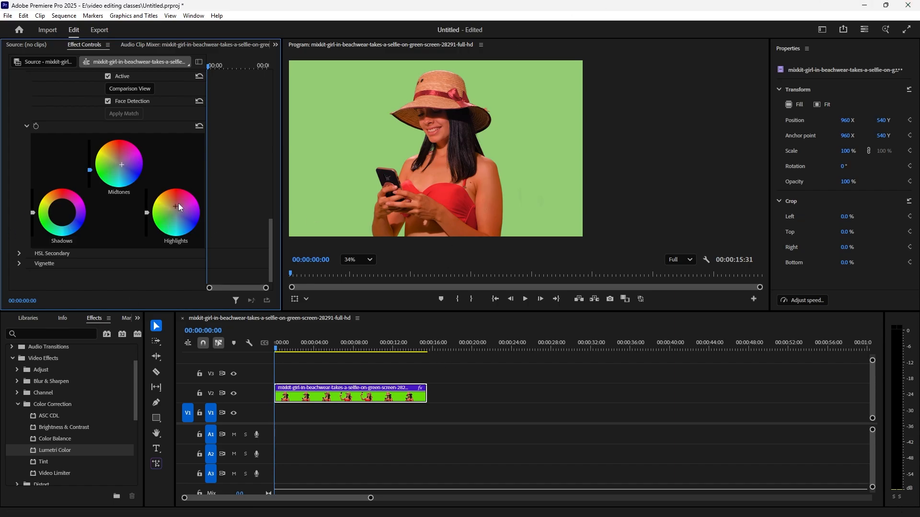
pyautogui.moveTo(177, 206); pyautogui.dragTo(174, 210)
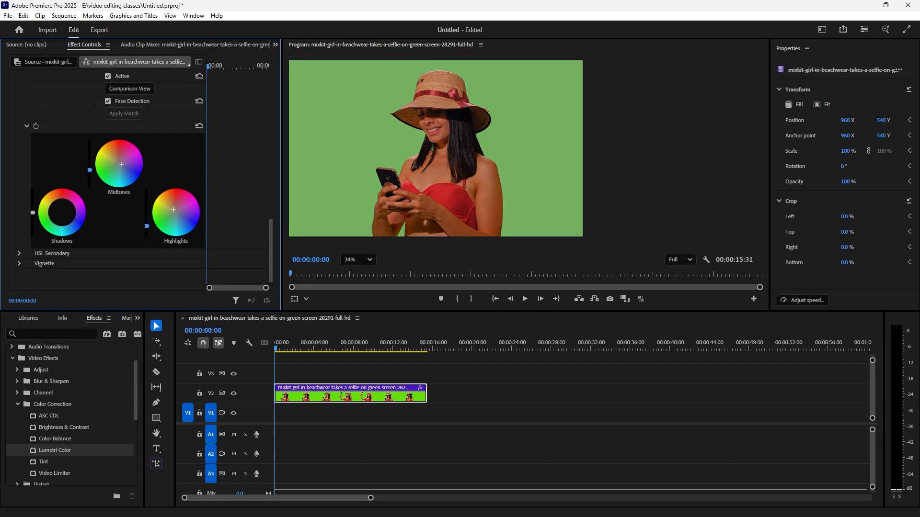
pyautogui.moveTo(147, 211); pyautogui.dragTo(147, 192)
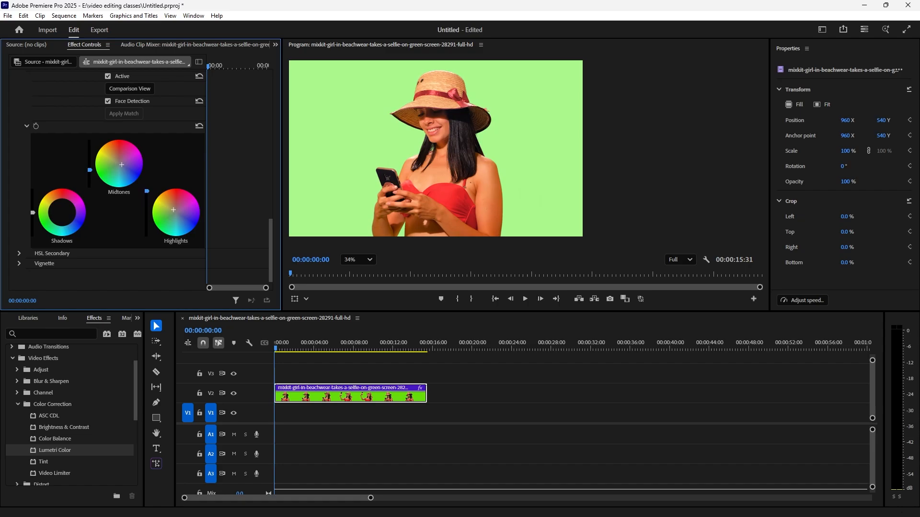
pyautogui.doubleClick(145, 223)
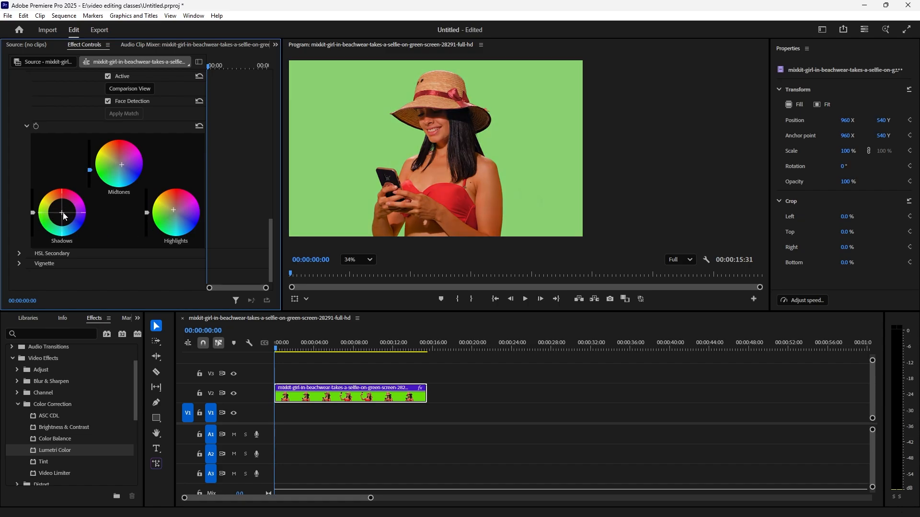
# Tint the shadows very slightly toward red and collapse the color wheels
pyautogui.moveTo(62, 213); pyautogui.dragTo(33, 217)
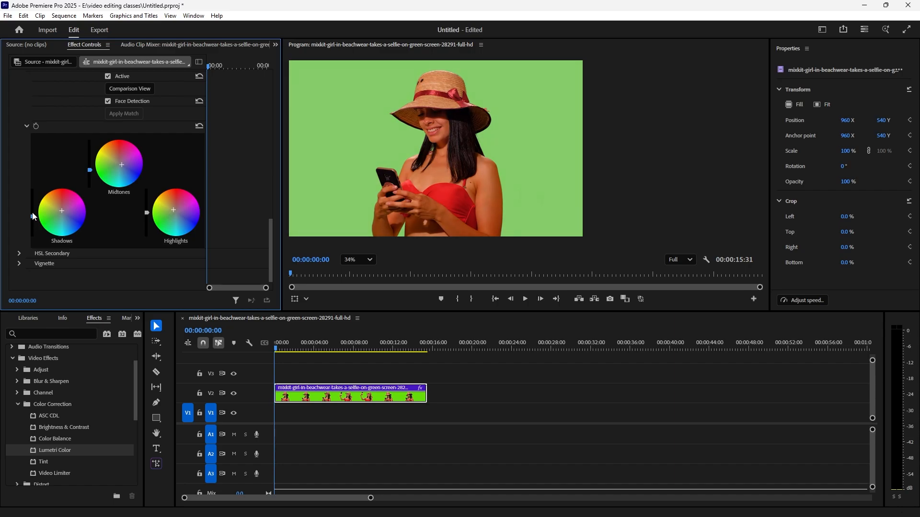
pyautogui.click(27, 126)
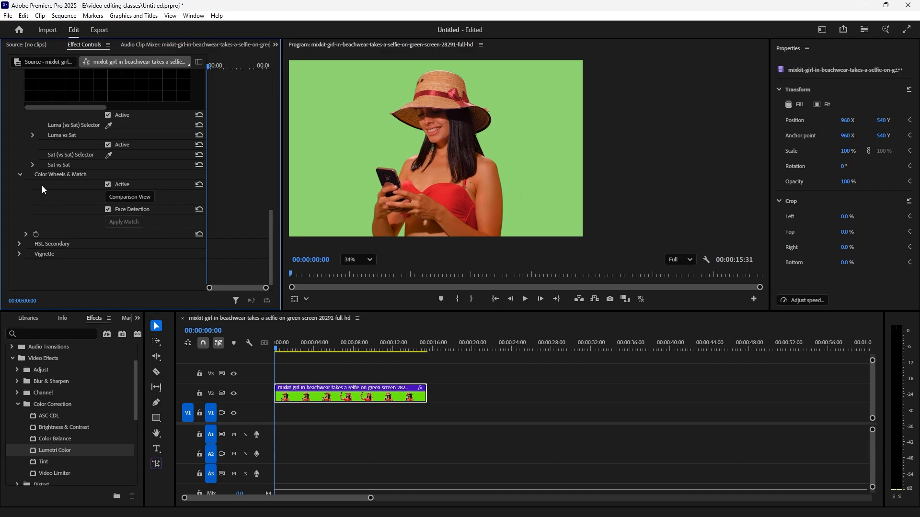
# Adjust the saturation and luminance ranges of the HSL Secondary key, and replace them with the cyan color preset
pyautogui.click(19, 243)
pyautogui.scroll(-4, 125, 220)
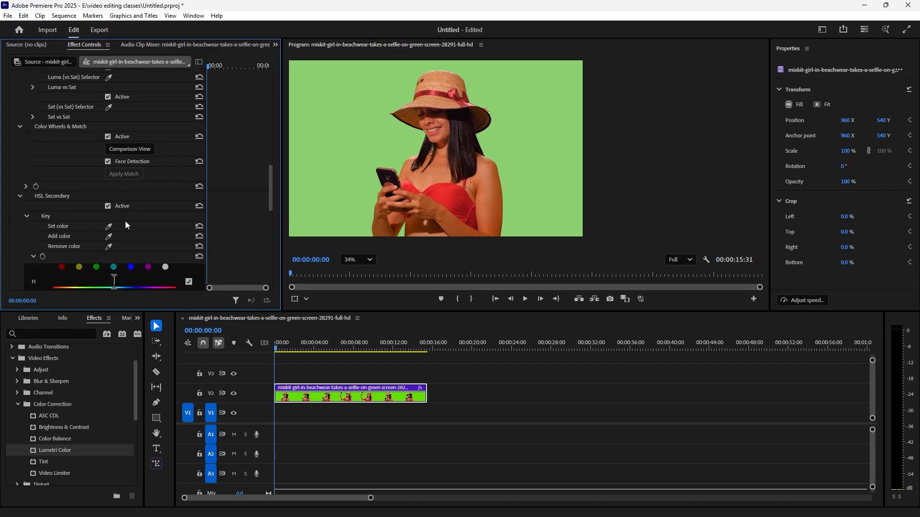
pyautogui.scroll(-1, 125, 220)
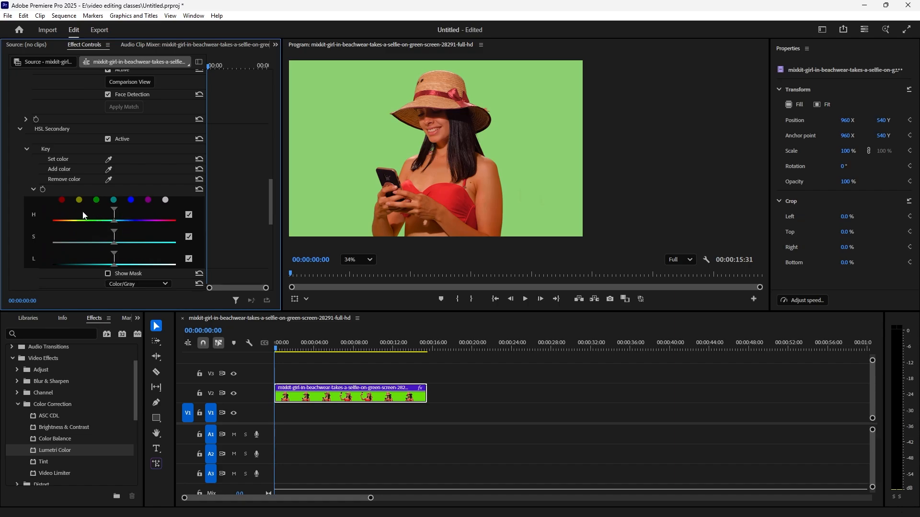
pyautogui.scroll(-2, 88, 223)
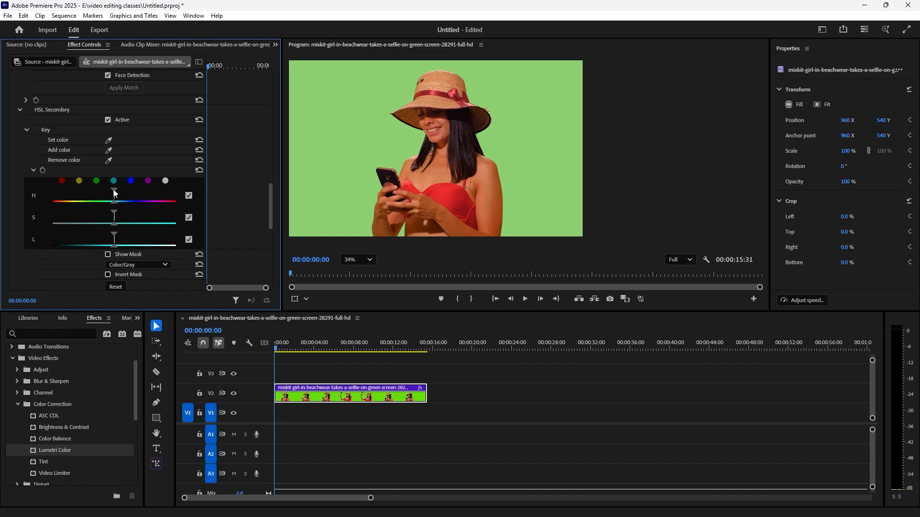
pyautogui.moveTo(113, 189)
pyautogui.mouseDown()
pyautogui.moveTo(95, 190)
pyautogui.moveTo(114, 195)
pyautogui.mouseUp()
pyautogui.moveTo(112, 214); pyautogui.dragTo(99, 235)
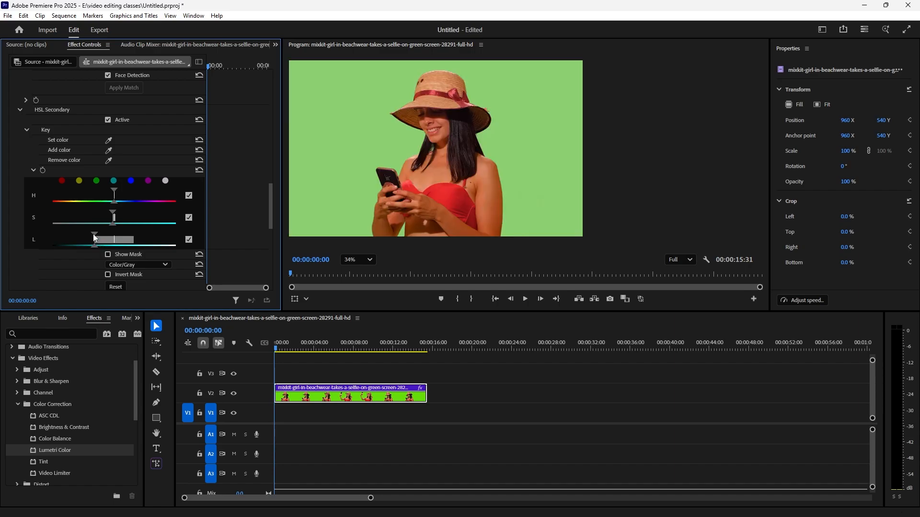
pyautogui.click(114, 181)
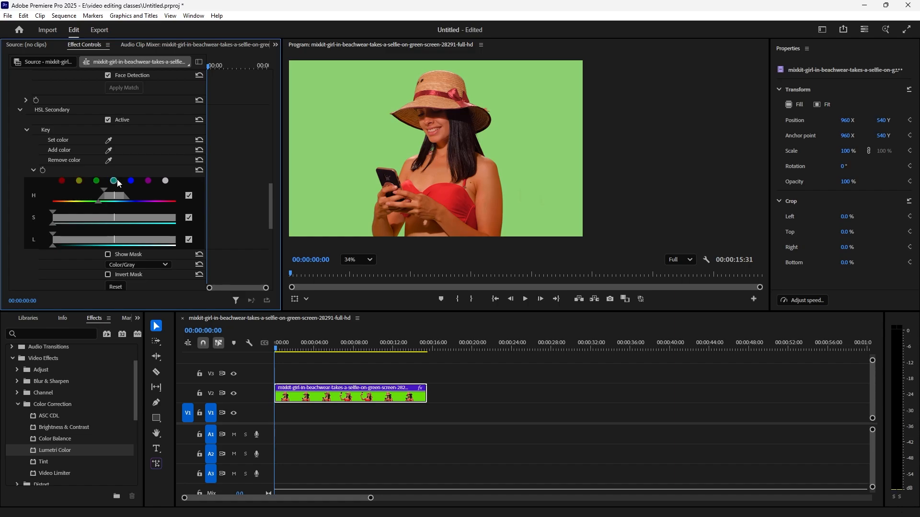
# Try the magenta and blue key presets, then widen the blue hue range and slide it to green and back to cyan
pyautogui.click(148, 181)
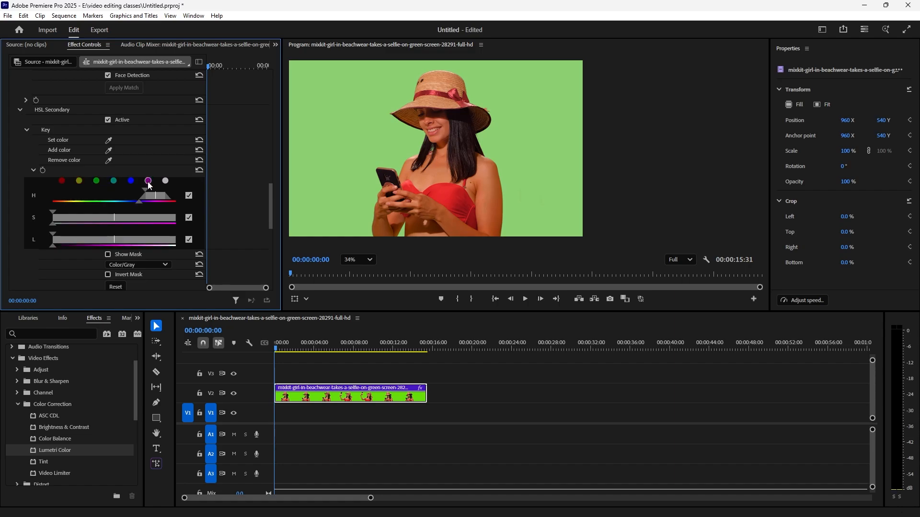
pyautogui.click(134, 183)
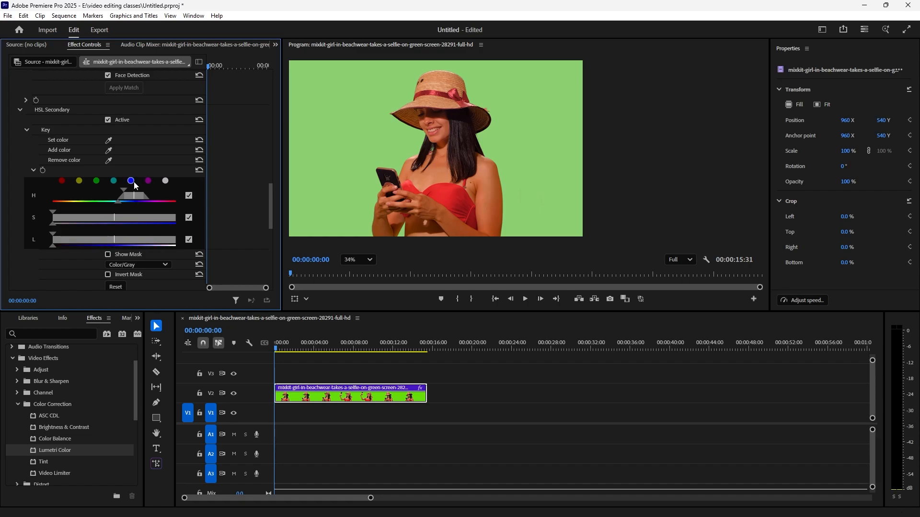
pyautogui.moveTo(123, 189); pyautogui.dragTo(93, 203)
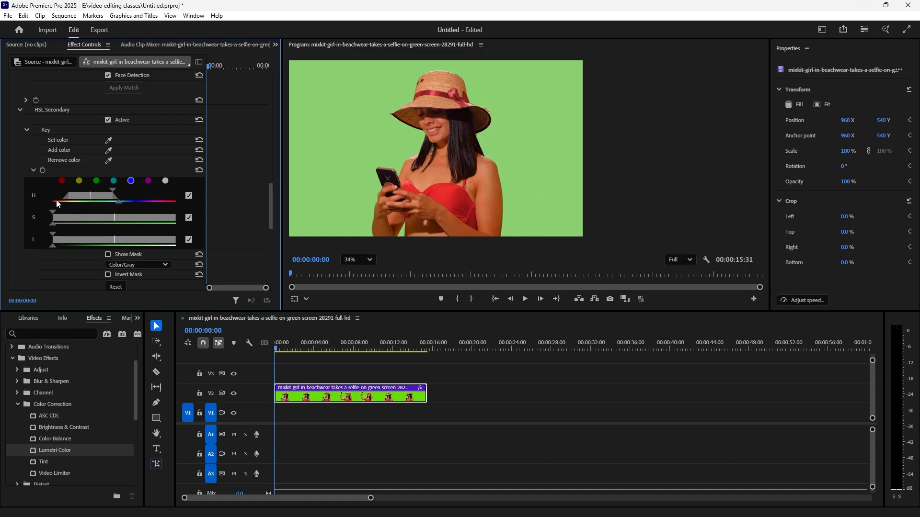
pyautogui.moveTo(91, 199); pyautogui.dragTo(116, 211)
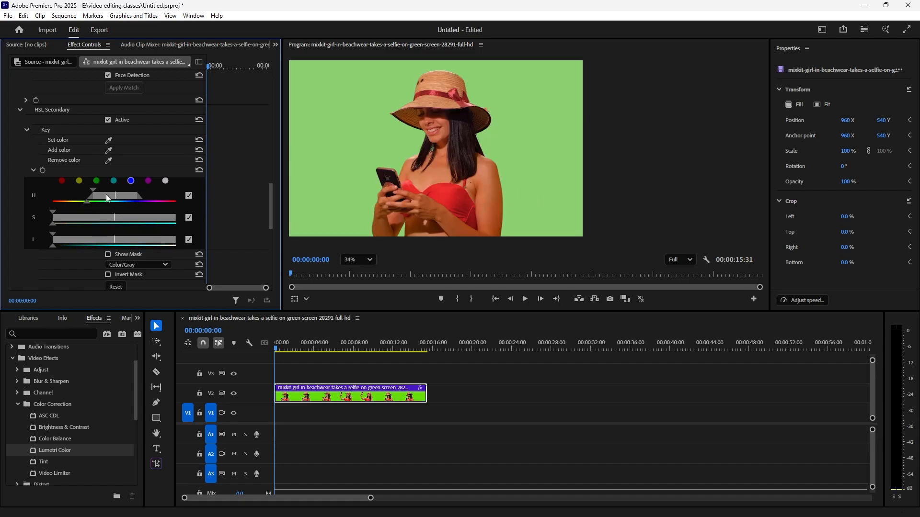
# Try the red key preset with a softer hue range, and undo the hue range changes back to the cyan preset
pyautogui.click(62, 181)
pyautogui.moveTo(67, 201); pyautogui.dragTo(151, 201)
pyautogui.hotkey('ctrl', 'z')
pyautogui.hotkey('ctrl', 'z')
pyautogui.hotkey('ctrl', 'z')
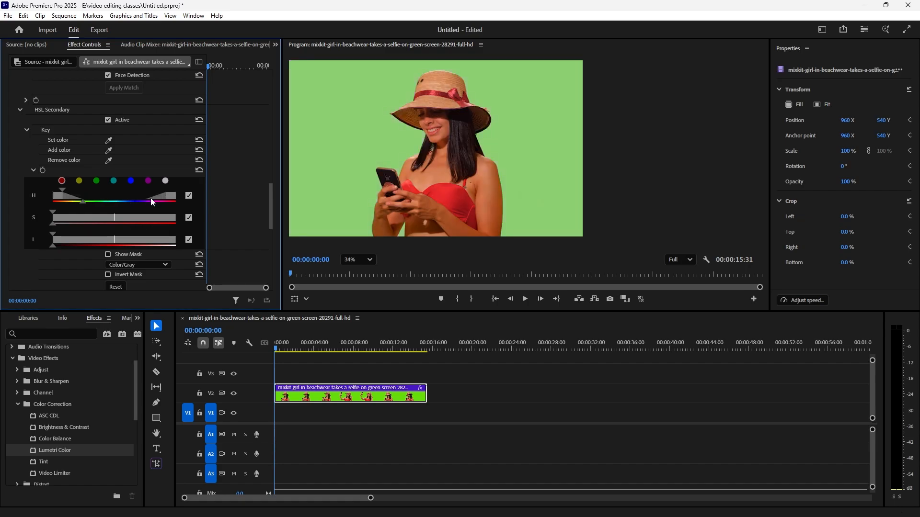
pyautogui.hotkey('ctrl', 'shift', 'z')
pyautogui.hotkey('ctrl', 'shift', 'z')
pyautogui.hotkey('ctrl', 'shift', 'z')
pyautogui.hotkey('ctrl', 'shift', 'z')
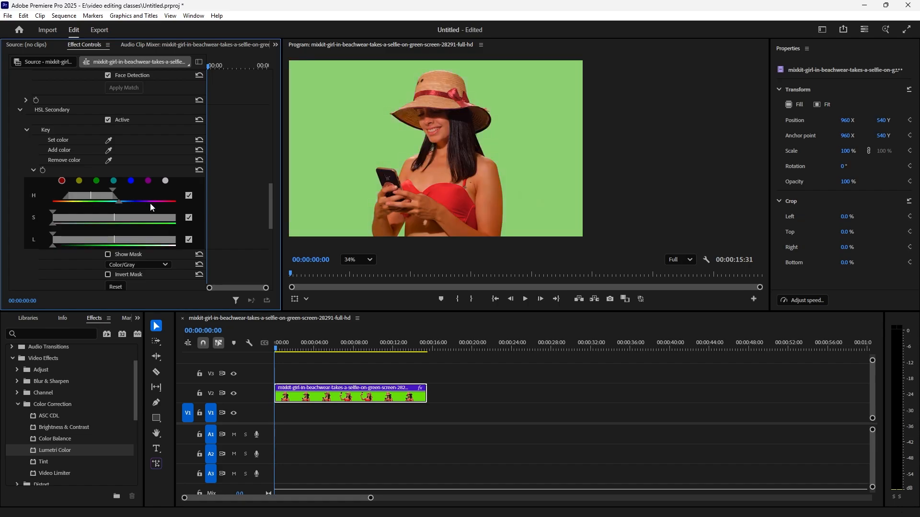
pyautogui.hotkey('ctrl', 'z')
pyautogui.hotkey('ctrl', 'z')
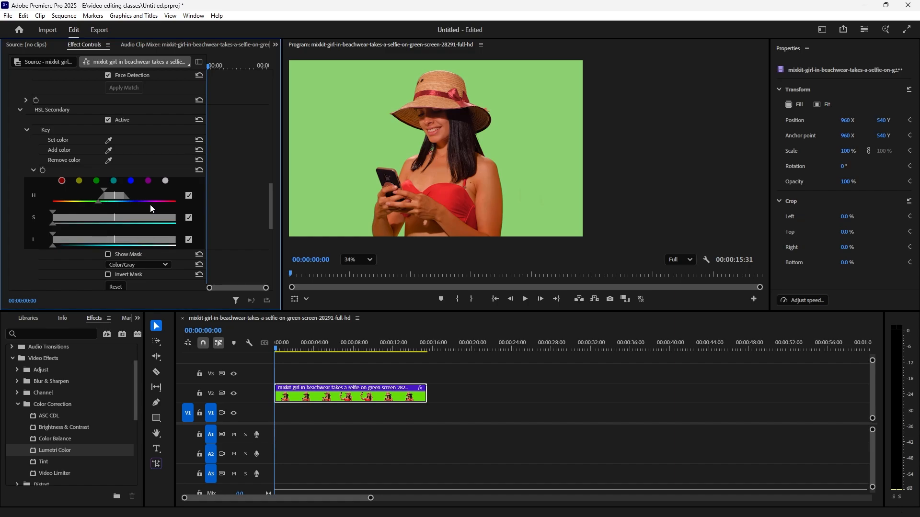
# Collapse the HSL key sliders, set the mask display to White/Black, and bring the Correction color wheel into view
pyautogui.click(35, 170)
pyautogui.scroll(-2, 116, 192)
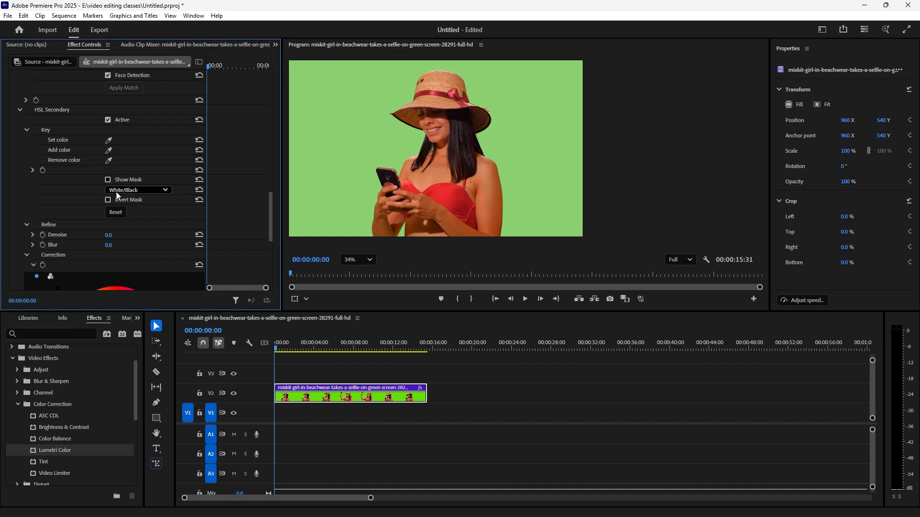
pyautogui.scroll(-2, 174, 253)
pyautogui.scroll(-1, 173, 251)
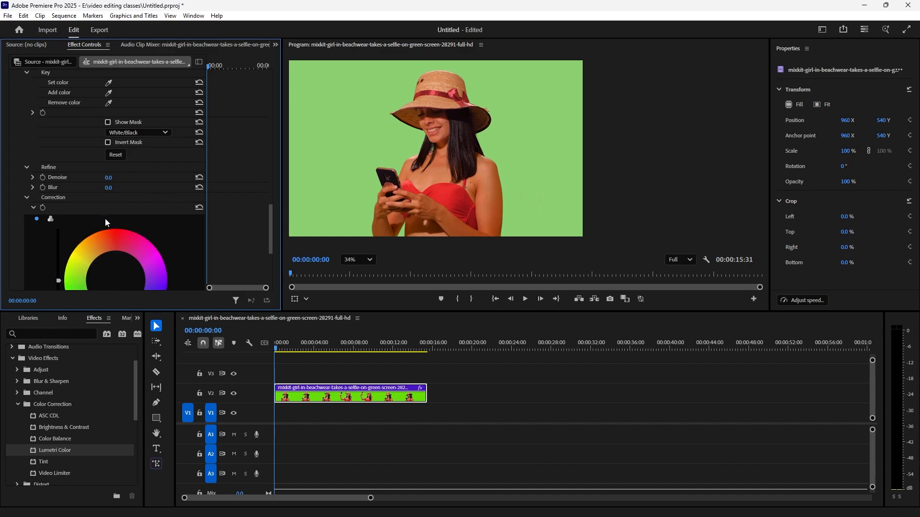
pyautogui.scroll(-2, 105, 219)
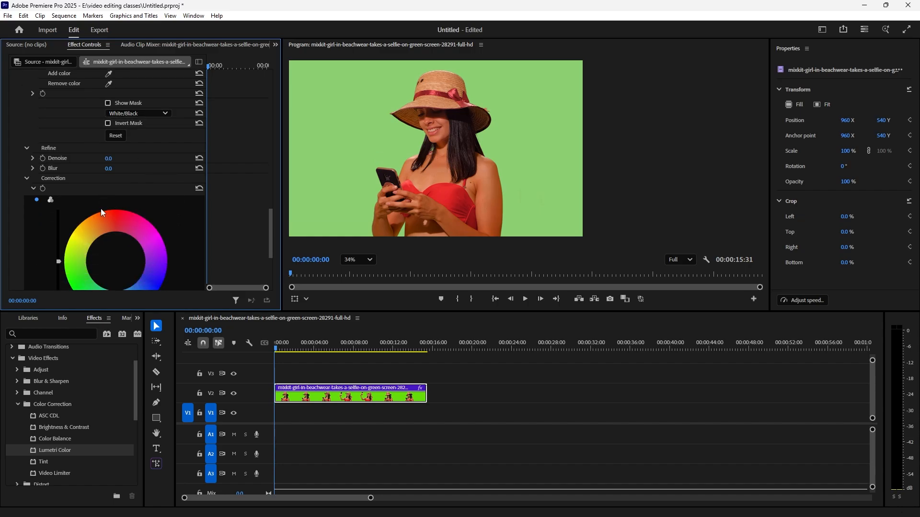
pyautogui.scroll(-4, 92, 186)
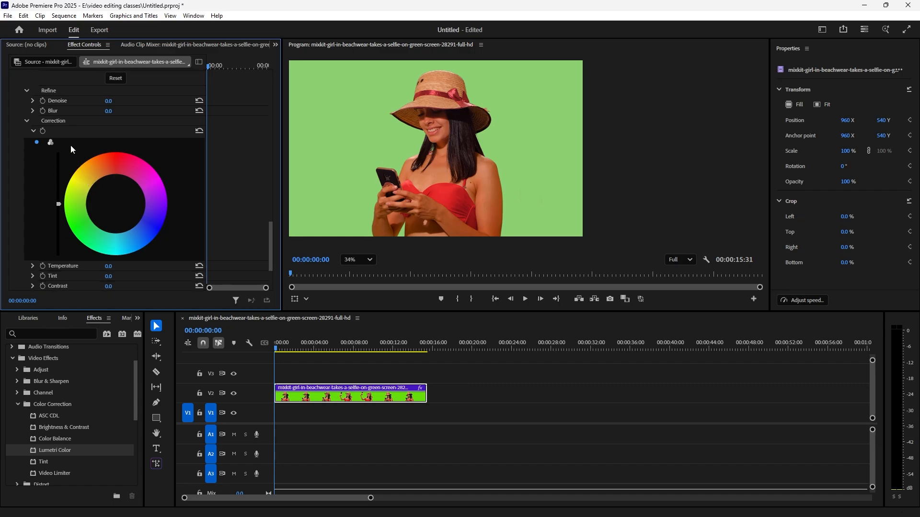
# Shift the HSL Secondary Correction color wheel slightly toward magenta-red and nudge its luminance slider
pyautogui.scroll(1, 71, 148)
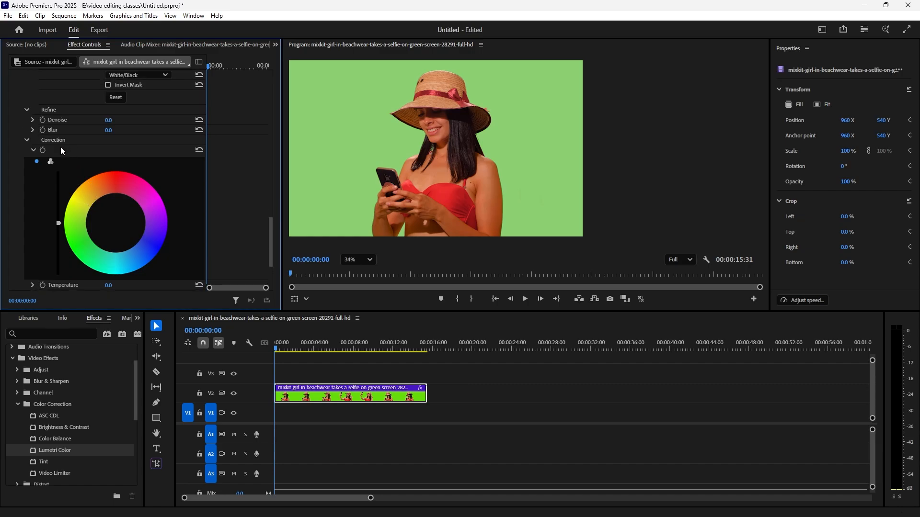
pyautogui.scroll(1, 61, 147)
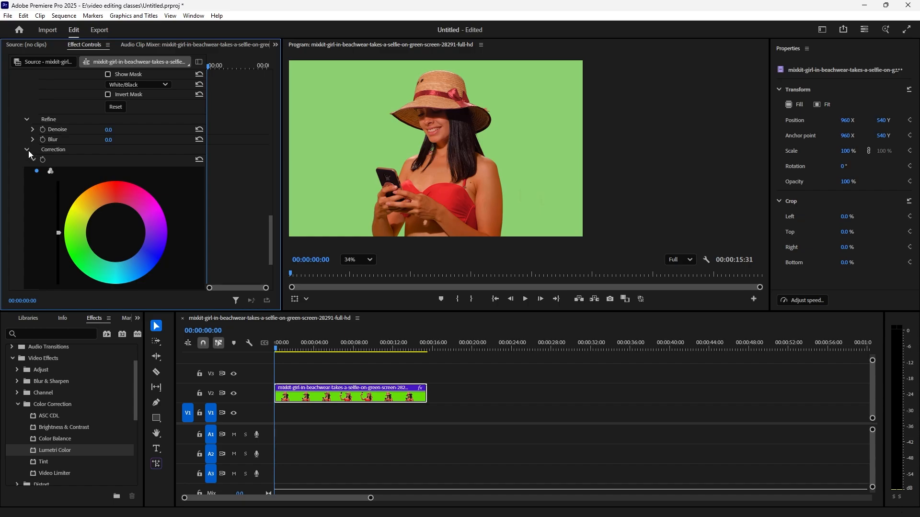
pyautogui.click(27, 149)
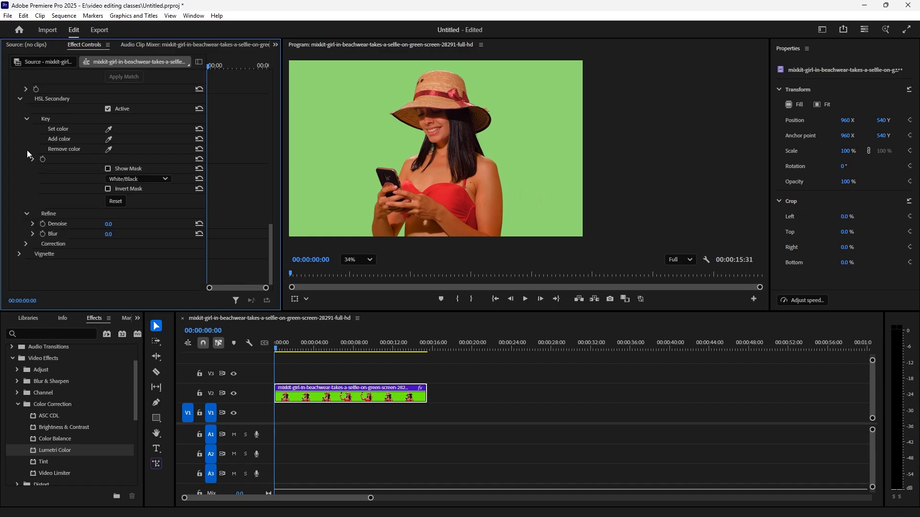
pyautogui.click(26, 244)
pyautogui.scroll(-5, 111, 216)
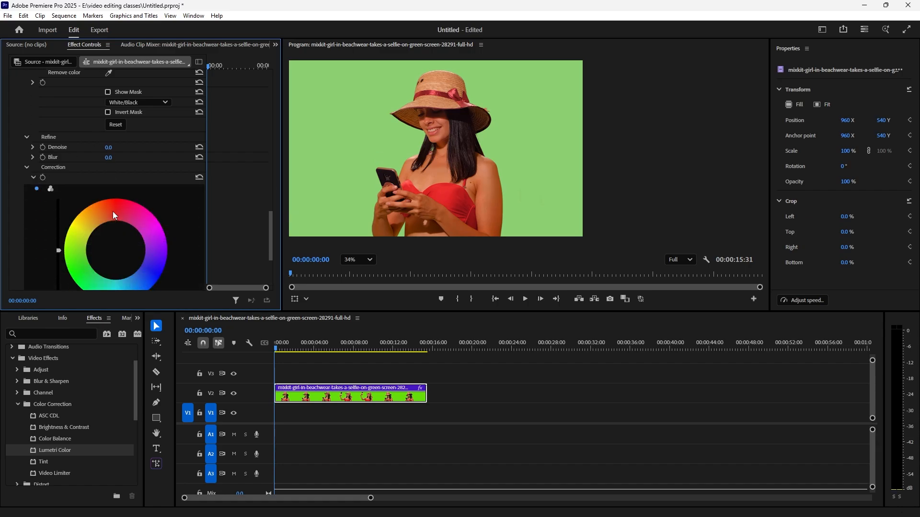
pyautogui.scroll(-5, 123, 202)
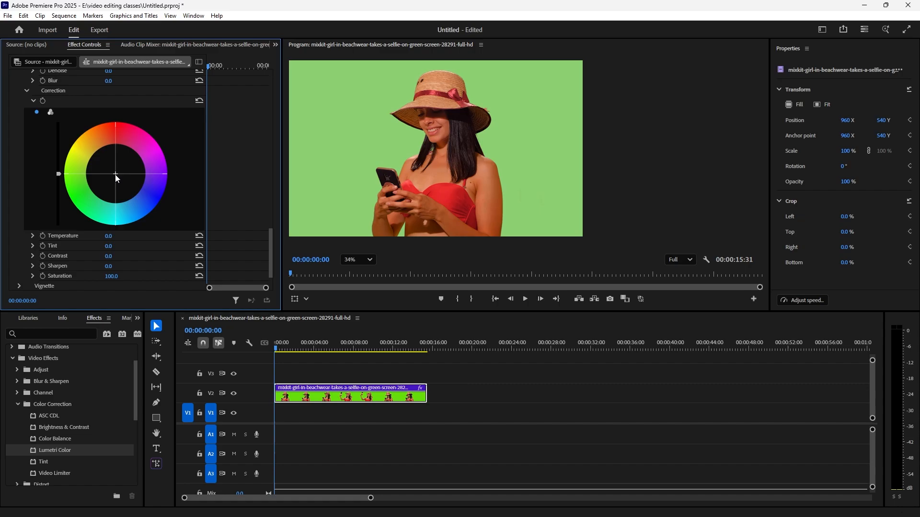
pyautogui.moveTo(116, 175)
pyautogui.mouseDown()
pyautogui.moveTo(128, 171)
pyautogui.moveTo(120, 170)
pyautogui.mouseUp()
pyautogui.moveTo(58, 177)
pyautogui.mouseDown()
pyautogui.moveTo(59, 189)
pyautogui.moveTo(59, 175)
pyautogui.mouseUp()
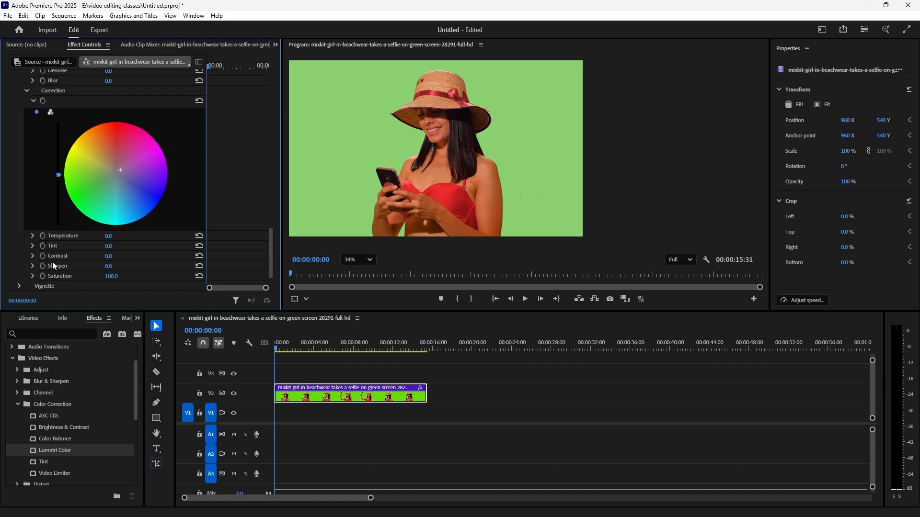
# Set the HSL Secondary correction's temperature to -70, tint to -62 and sharpen to -66, and collapse the Correction group
pyautogui.moveTo(108, 237); pyautogui.dragTo(88, 246)
pyautogui.moveTo(109, 270); pyautogui.dragTo(88, 270)
pyautogui.scroll(-1, 126, 222)
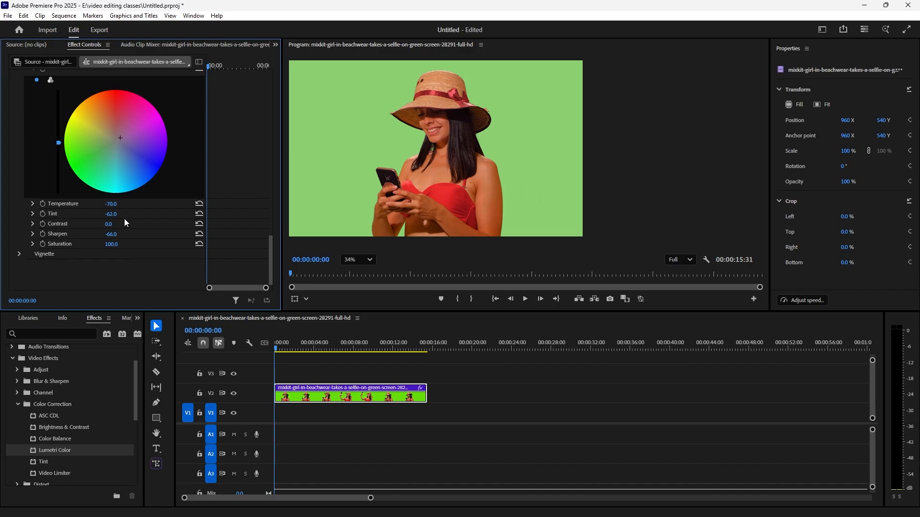
pyautogui.scroll(5, 85, 201)
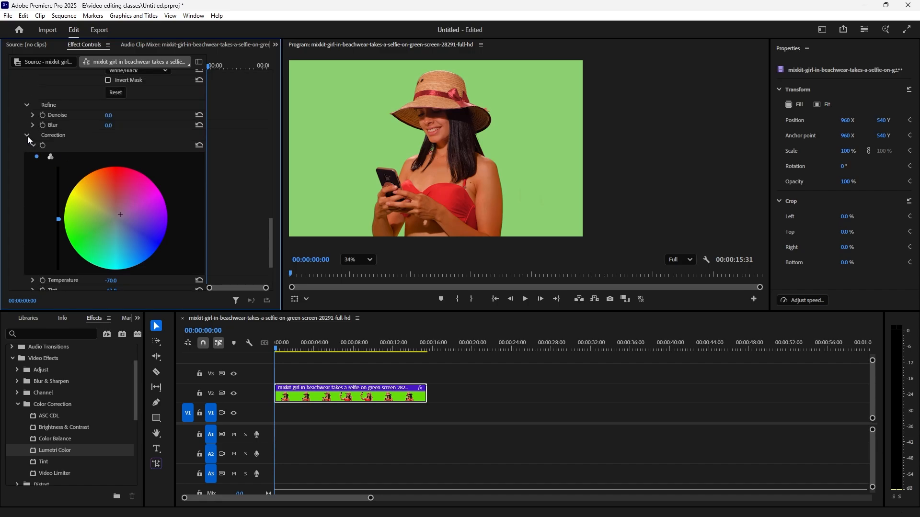
pyautogui.click(27, 135)
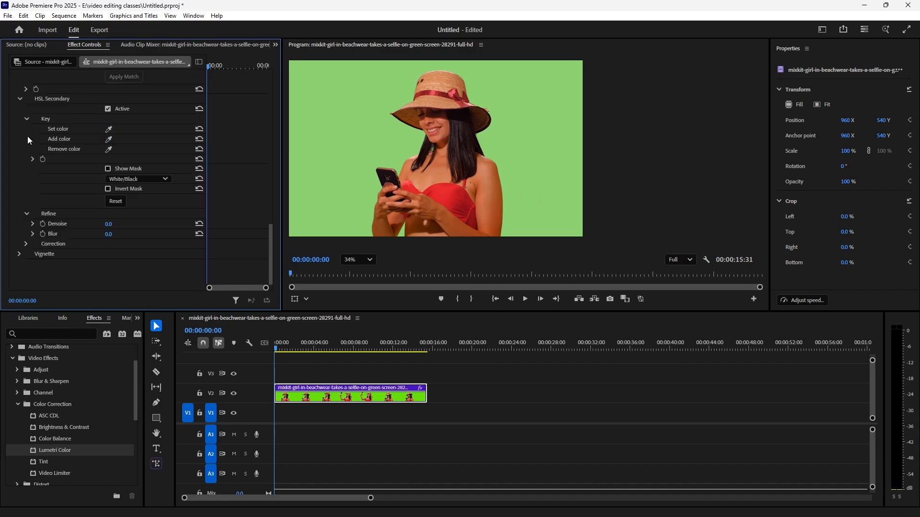
# Expand the Vignette section, try amounts of 3.4 and -4.9, and return the amount to 0
pyautogui.click(20, 254)
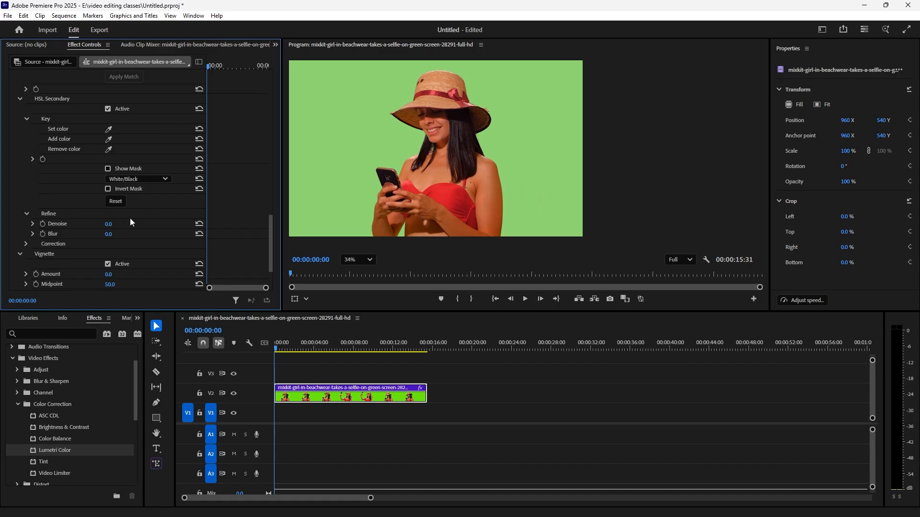
pyautogui.scroll(-4, 137, 216)
pyautogui.scroll(-1, 139, 213)
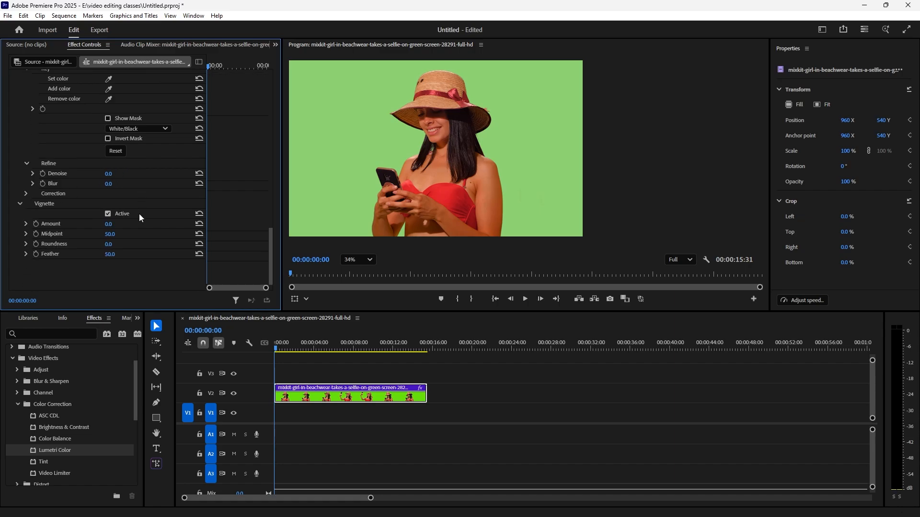
pyautogui.moveTo(108, 224); pyautogui.dragTo(112, 224)
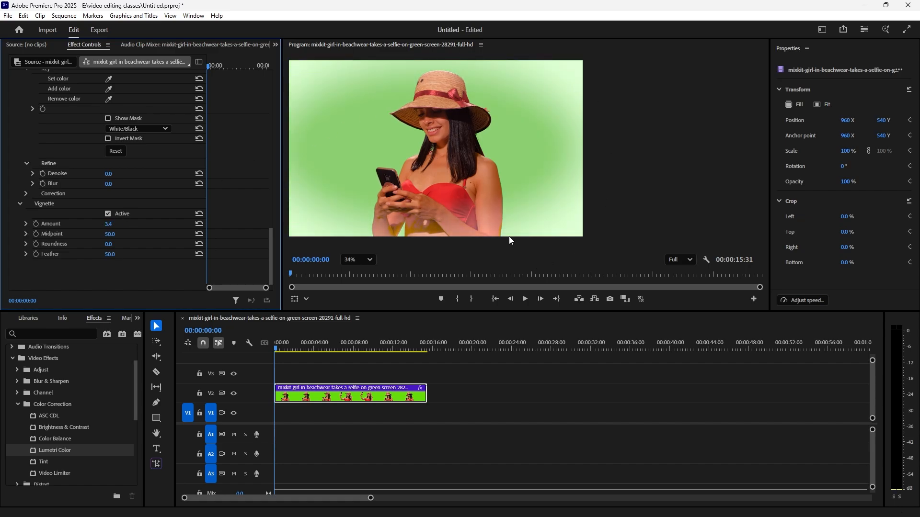
pyautogui.moveTo(108, 227); pyautogui.dragTo(102, 228)
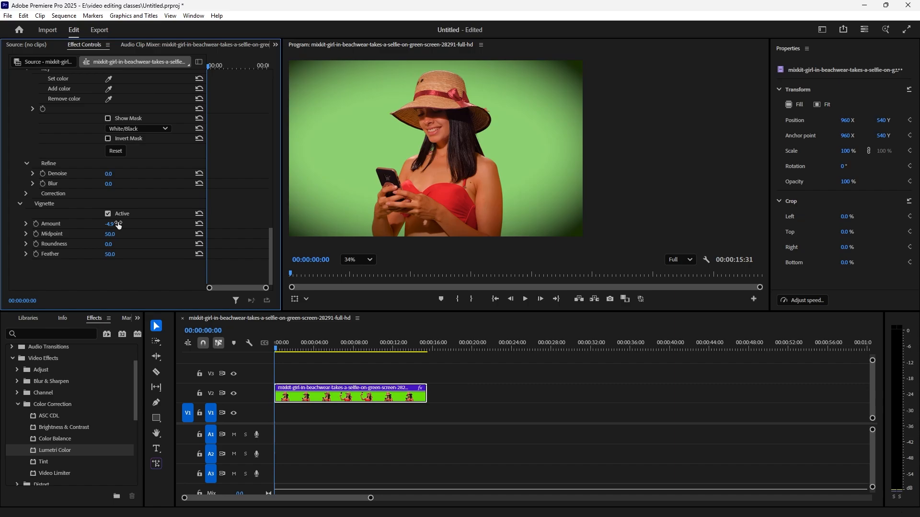
pyautogui.moveTo(109, 223); pyautogui.dragTo(120, 238)
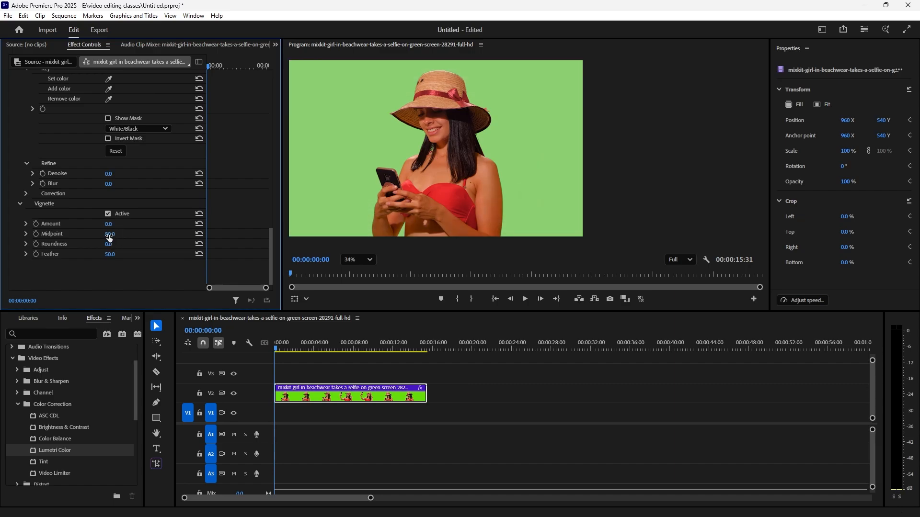
# Set the vignette's amount to -4.5, midpoint to 0, roundness to 70 and feather to 0
pyautogui.moveTo(111, 234); pyautogui.dragTo(82, 234)
pyautogui.hotkey('ctrl', 'z')
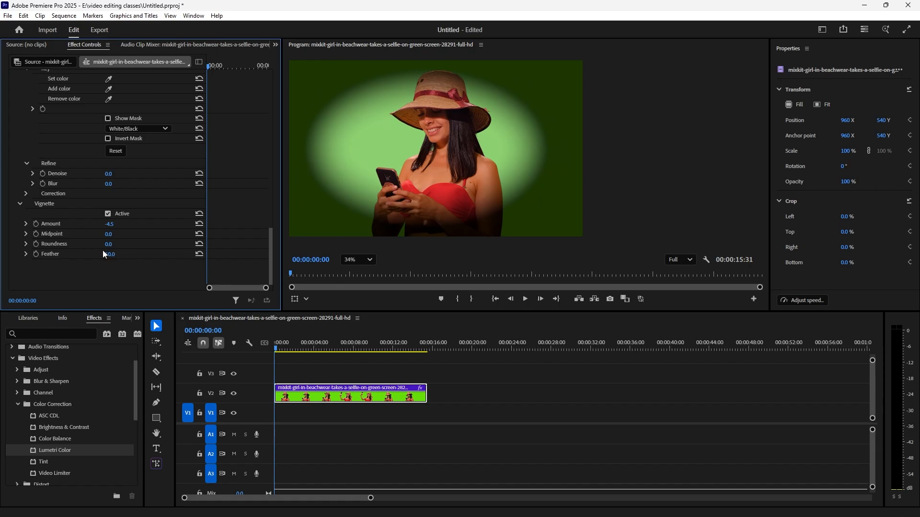
pyautogui.moveTo(108, 244); pyautogui.dragTo(140, 244)
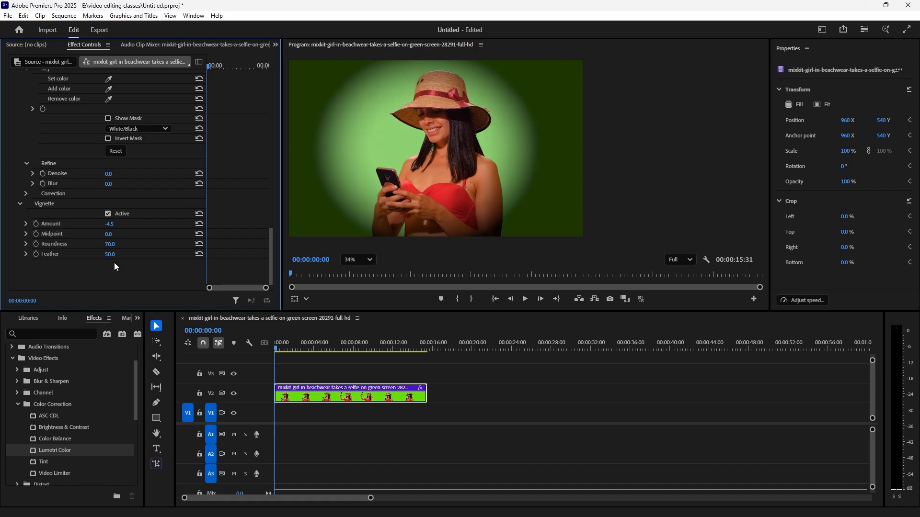
pyautogui.moveTo(107, 254); pyautogui.dragTo(87, 254)
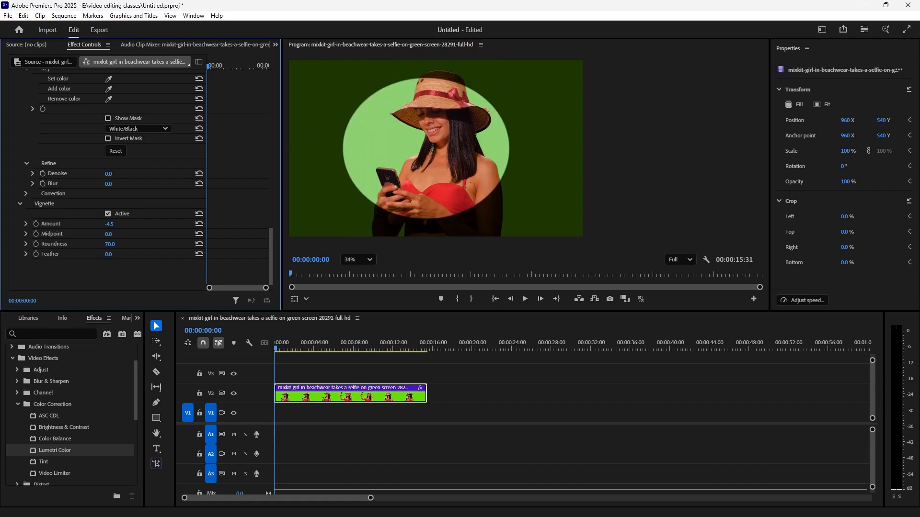